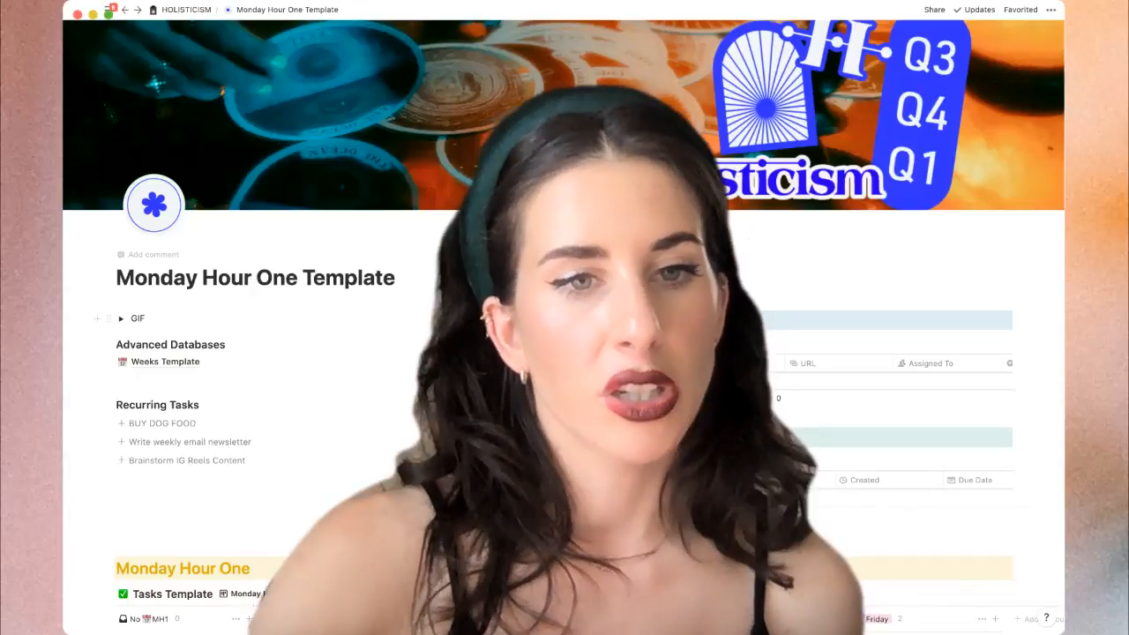
Look over the Monday Hour One Template page, including the content of the GIF toggle and the weekly board
click(121, 319)
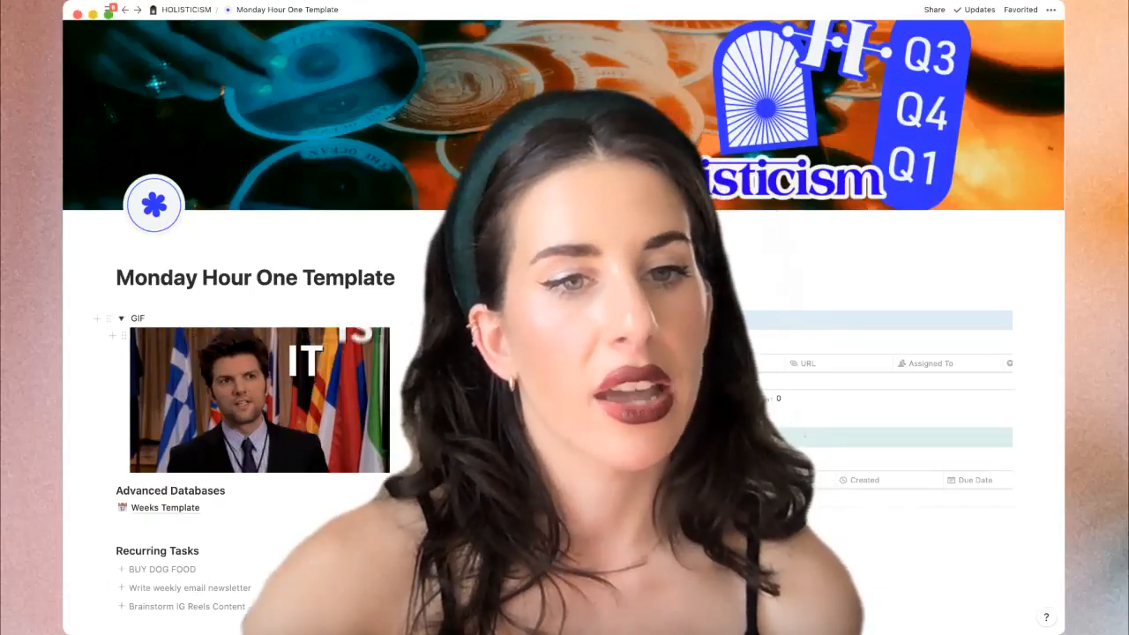
click(121, 318)
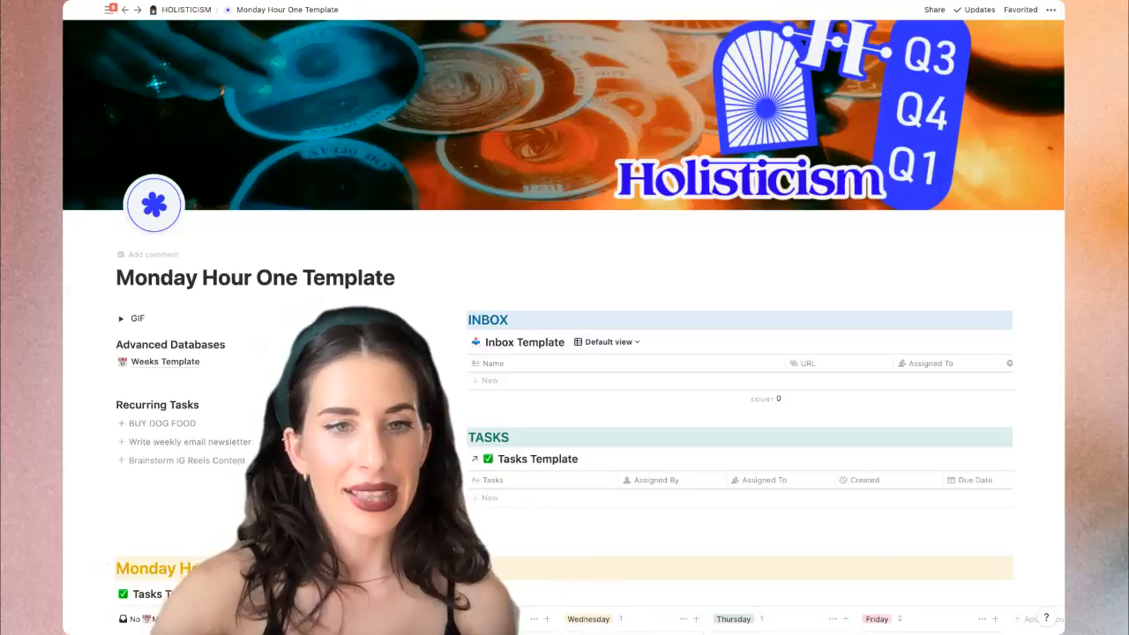
scroll(741, 353, down, 2)
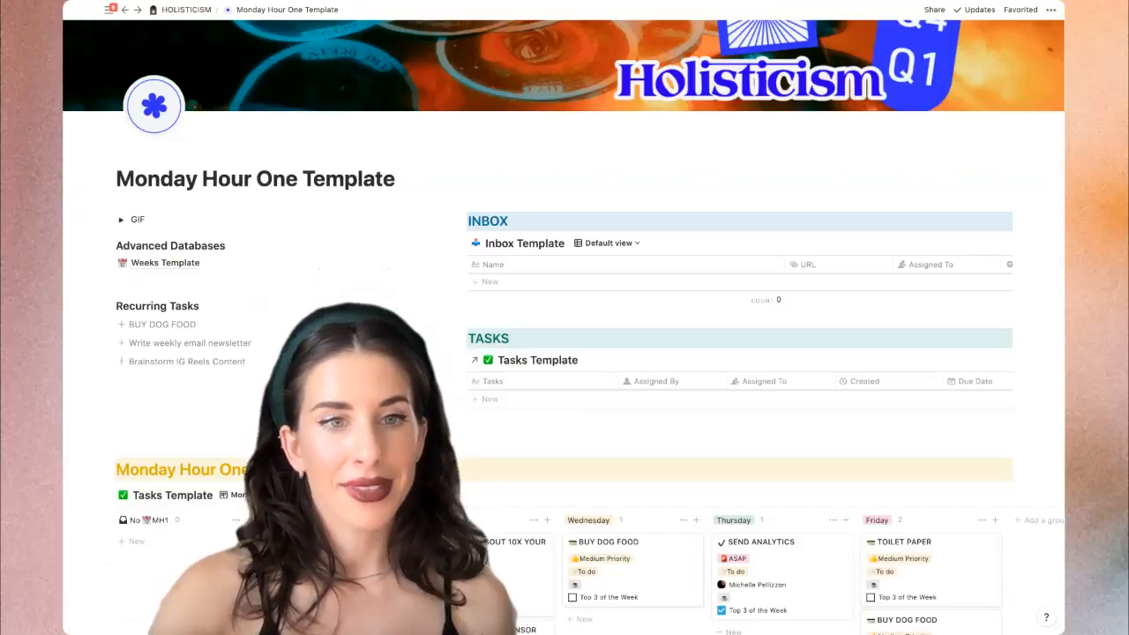
scroll(741, 353, down, 3)
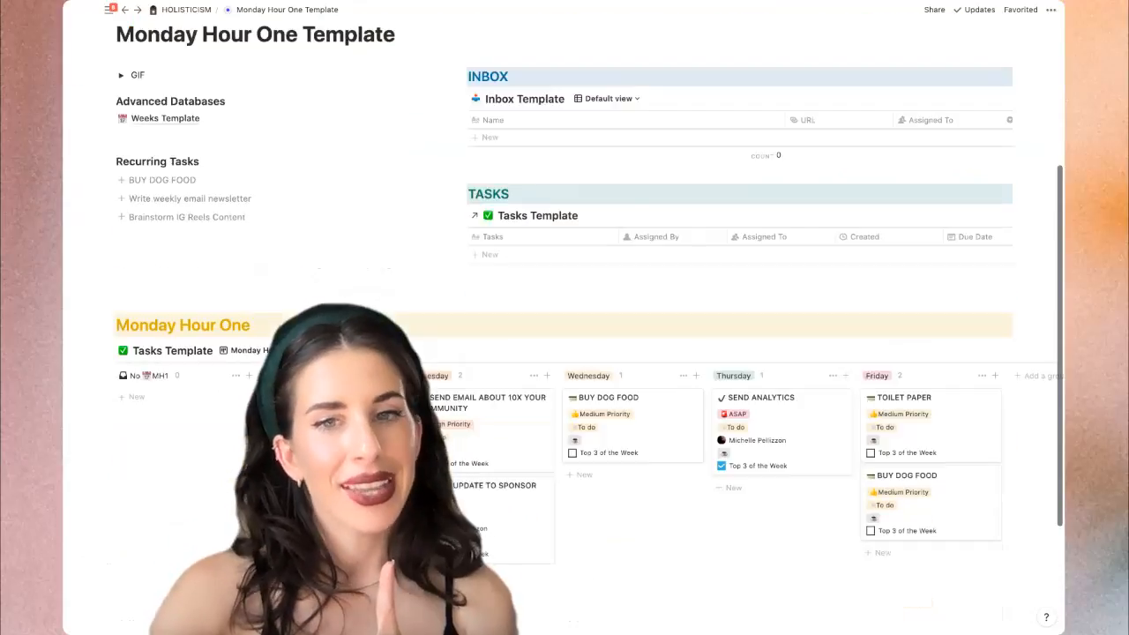
scroll(741, 353, down, 1)
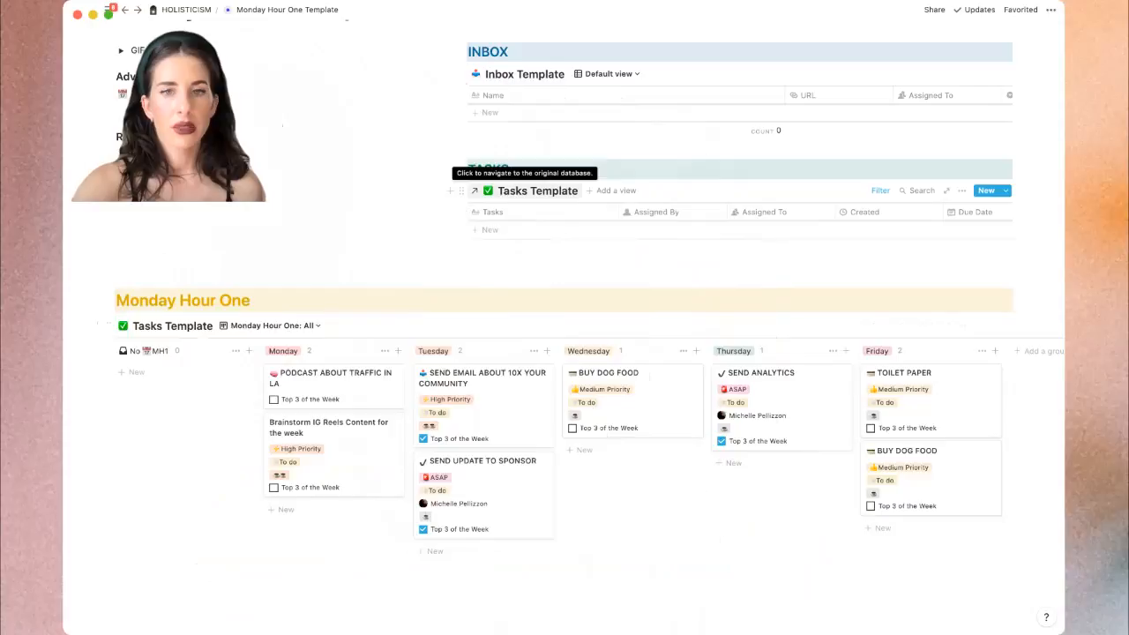
Open the original Tasks Template database and examine its existing views and the layouts offered for a new view
click(475, 191)
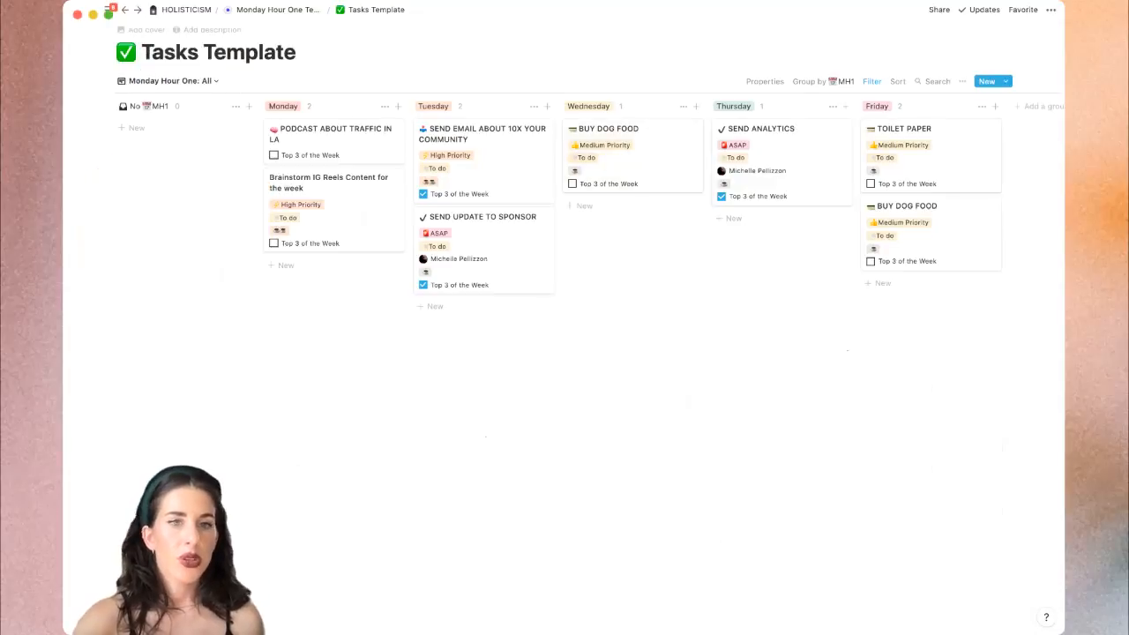
click(170, 80)
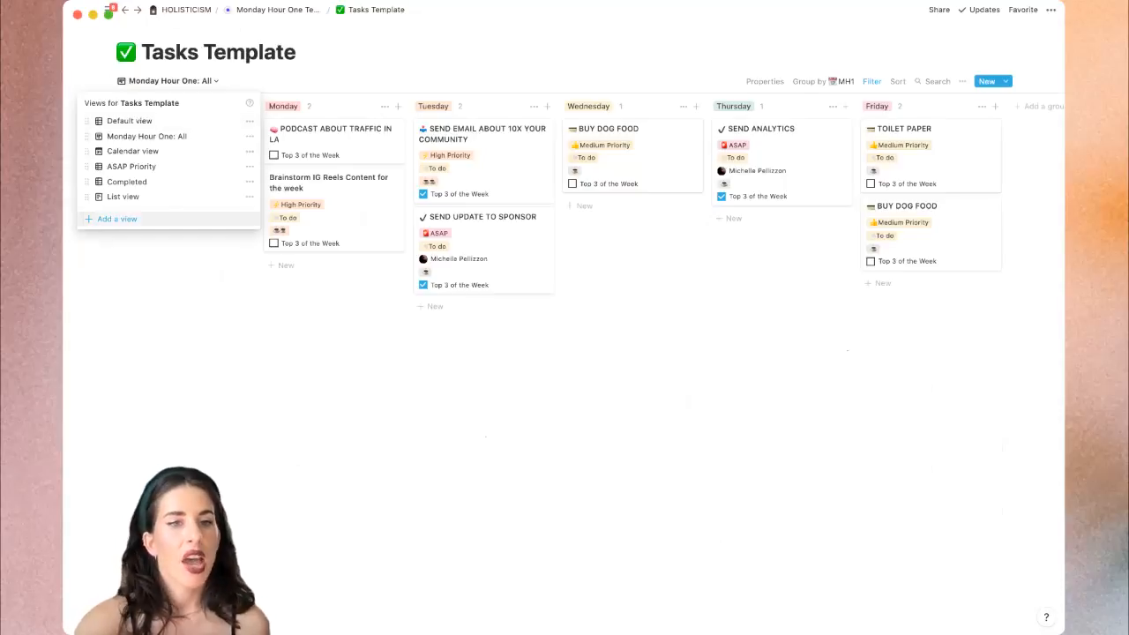
click(116, 219)
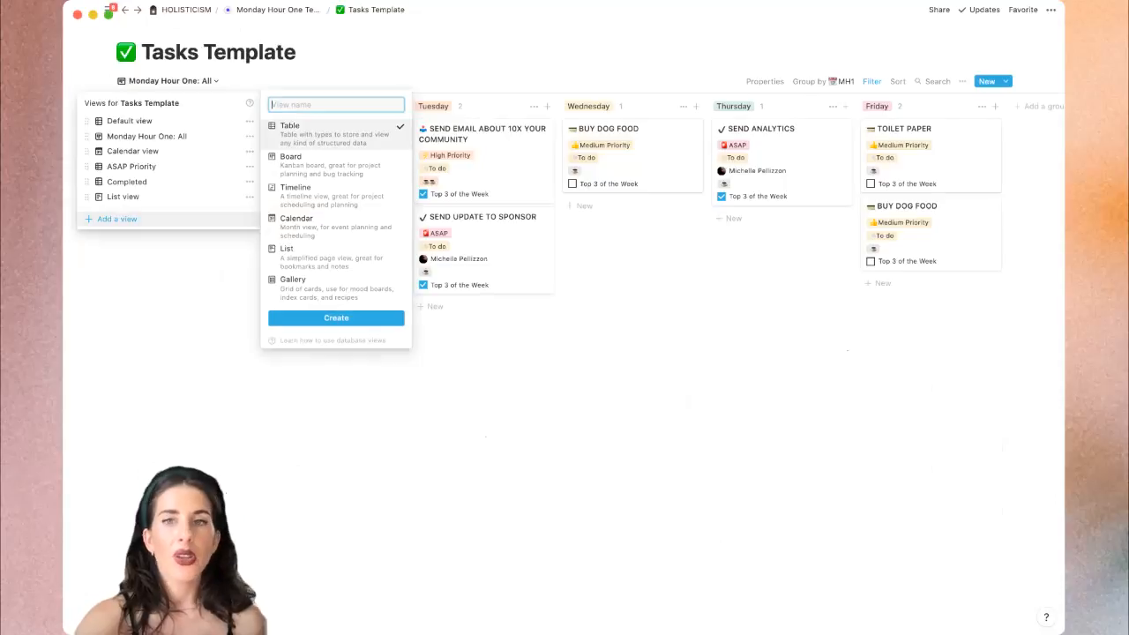
mouse_move(335, 134)
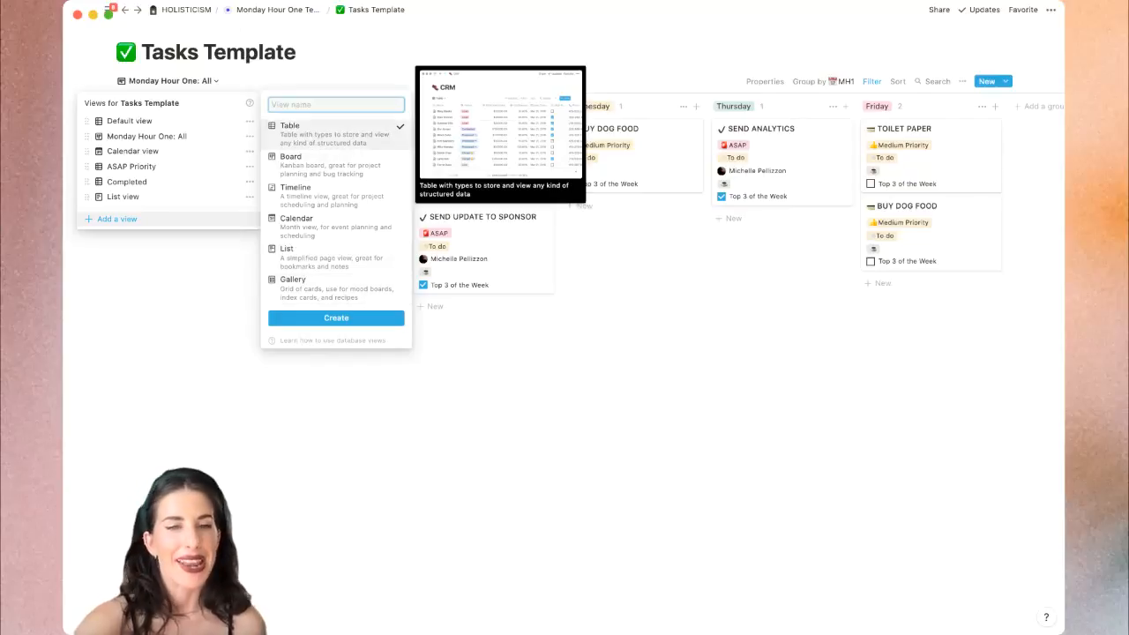
key(Escape)
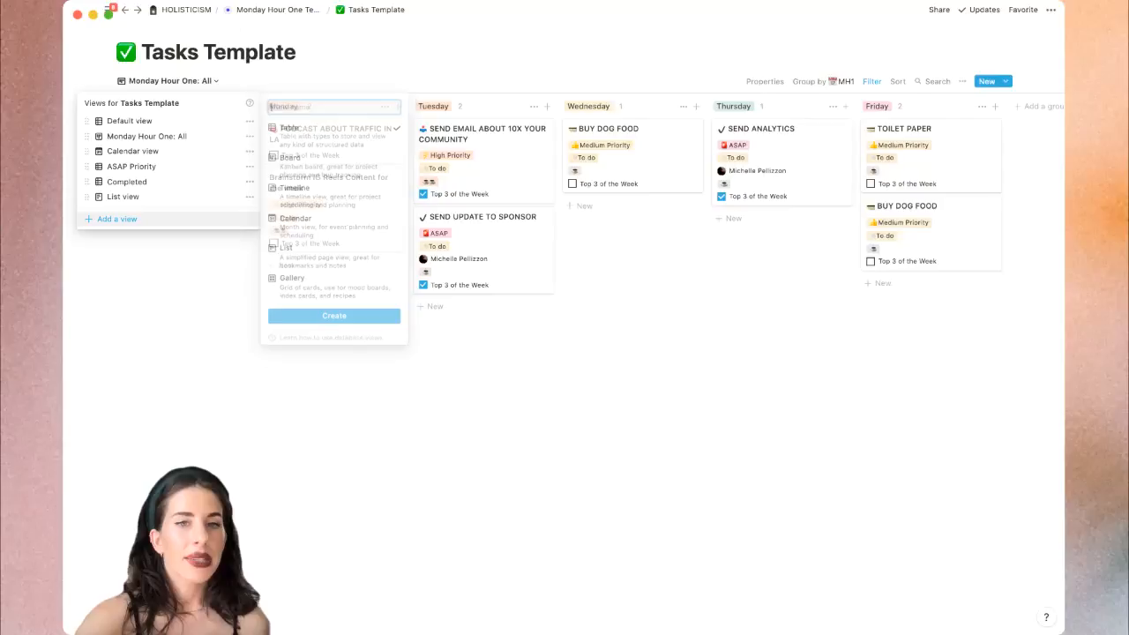
key(Escape)
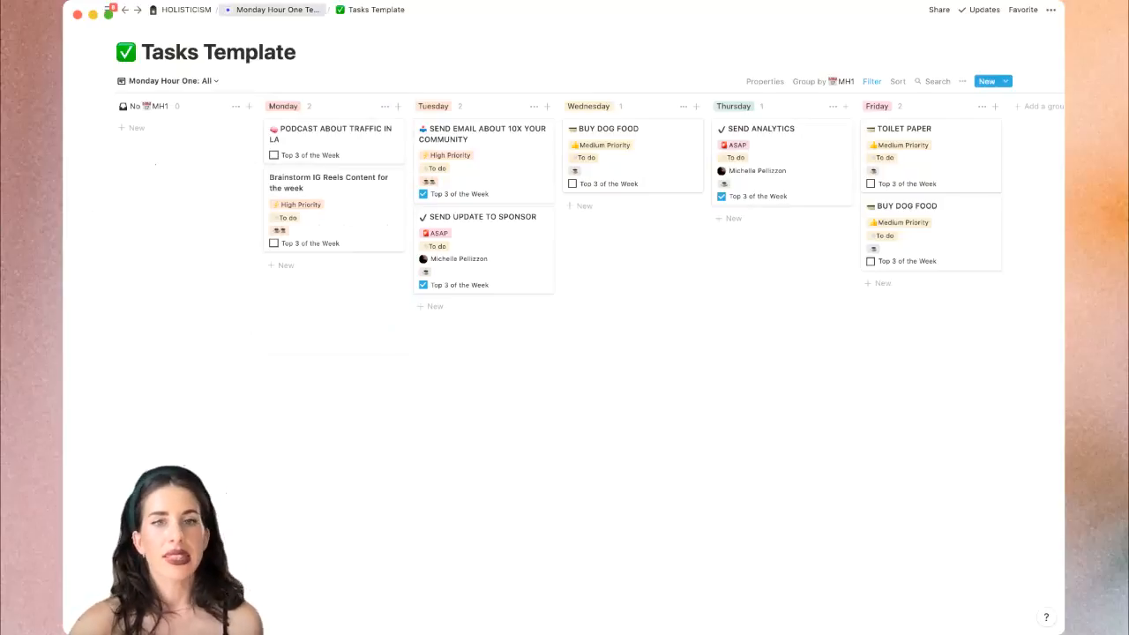
Return to the Monday Hour One Template page and review its inbox, tasks and Monday Hour One board sections
click(275, 9)
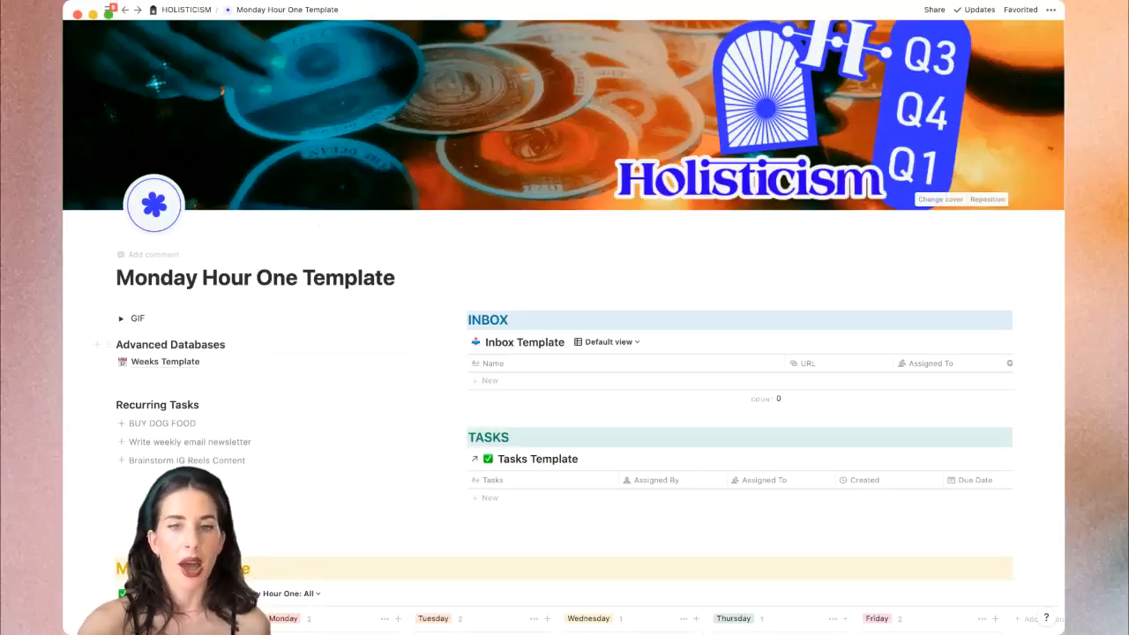
scroll(565, 327, down, 2)
scroll(564, 326, down, 3)
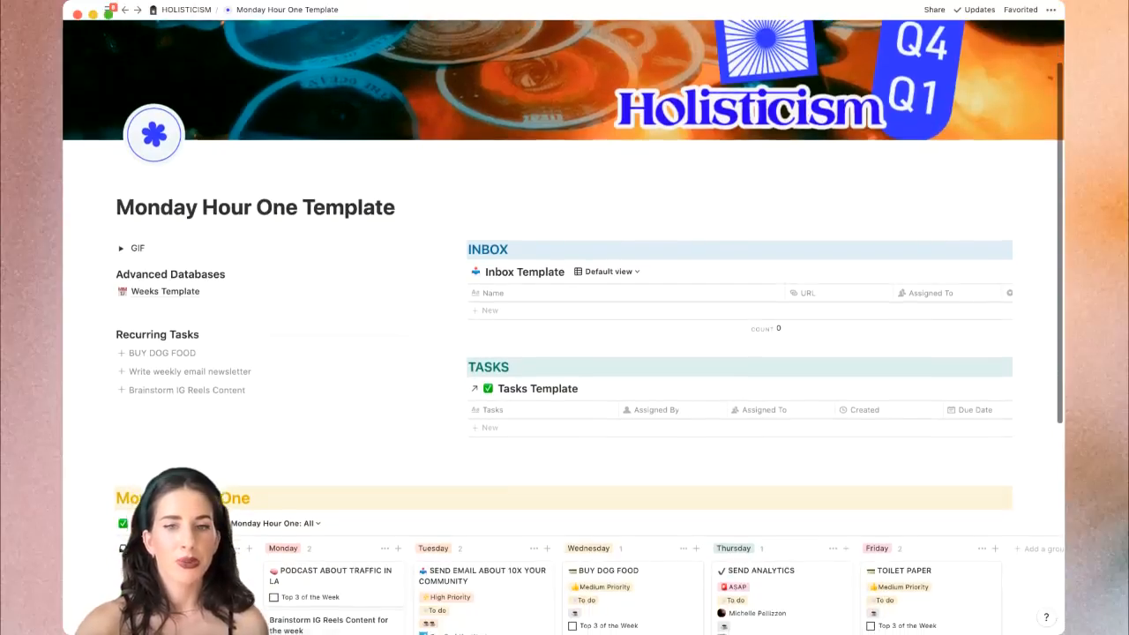
scroll(565, 326, down, 1)
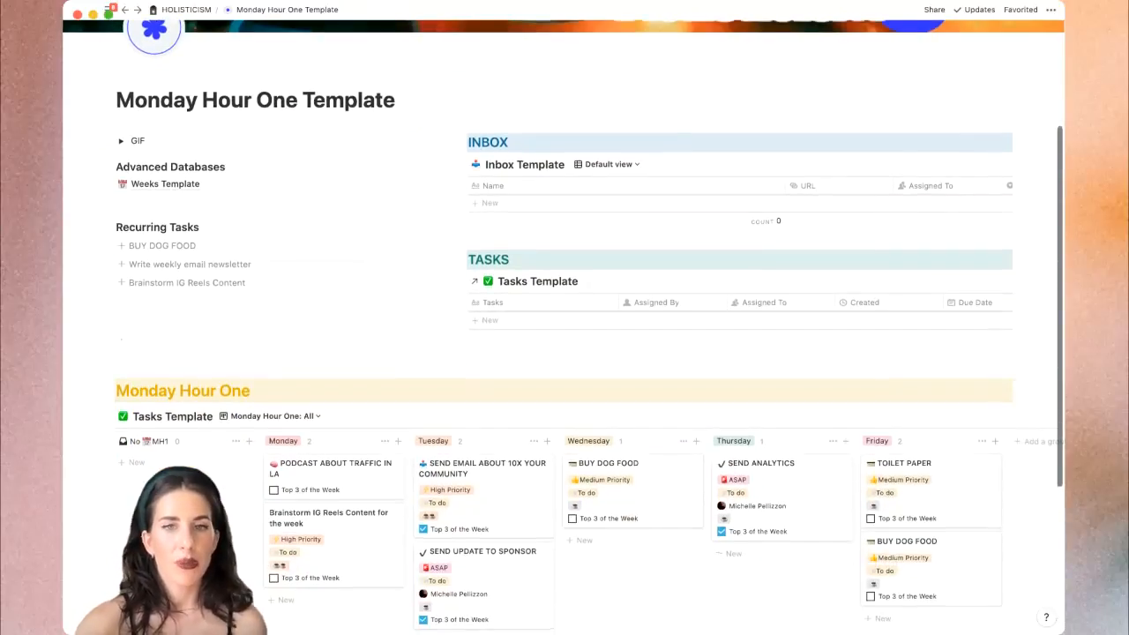
scroll(565, 327, down, 2)
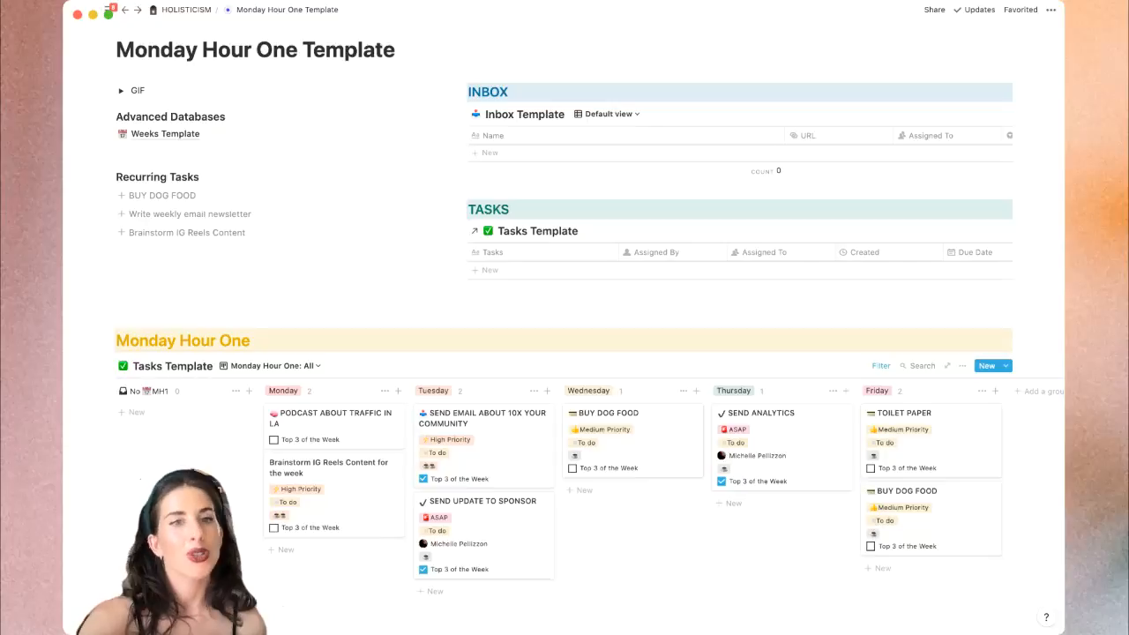
mouse_move(109, 9)
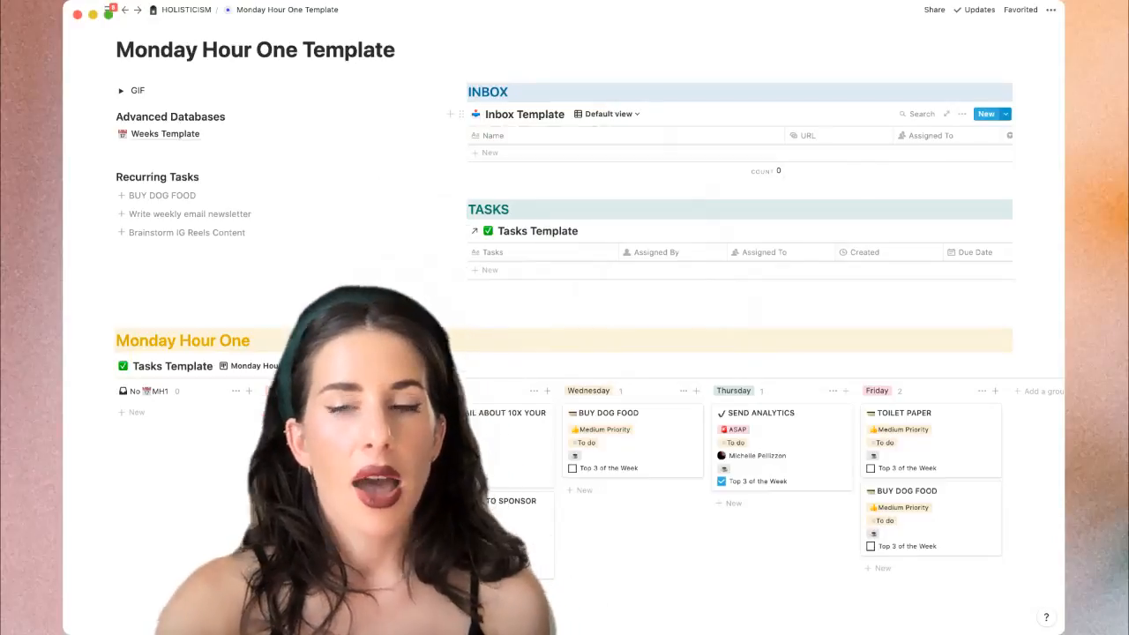
Create an Inbox Template entry from the After meeting template and title it SEND ANALYTICS
click(1006, 114)
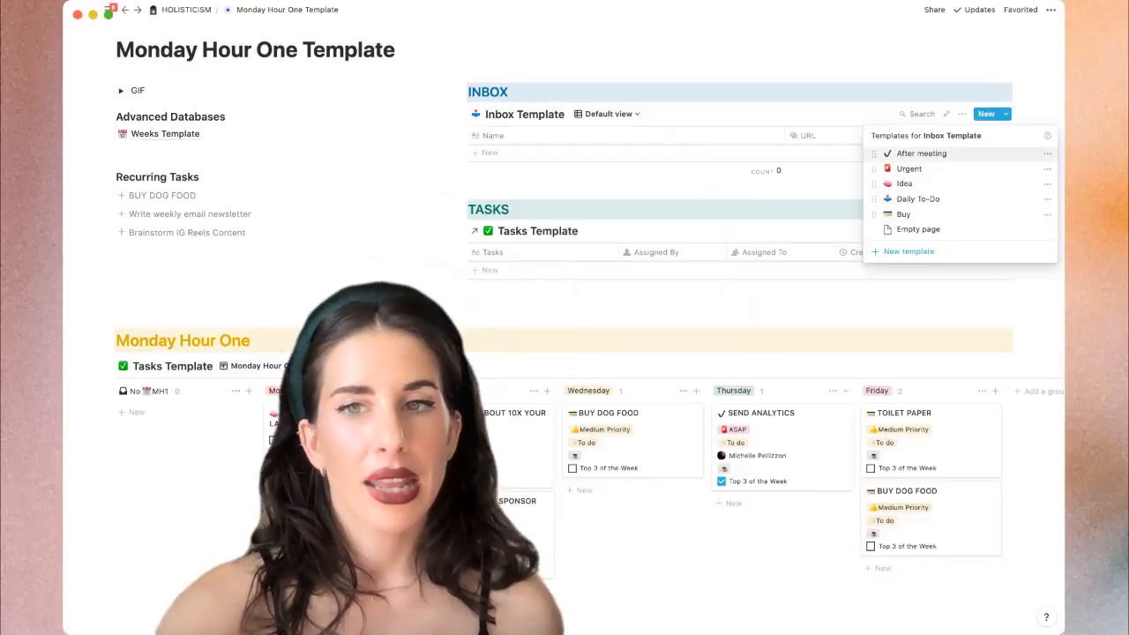
click(922, 154)
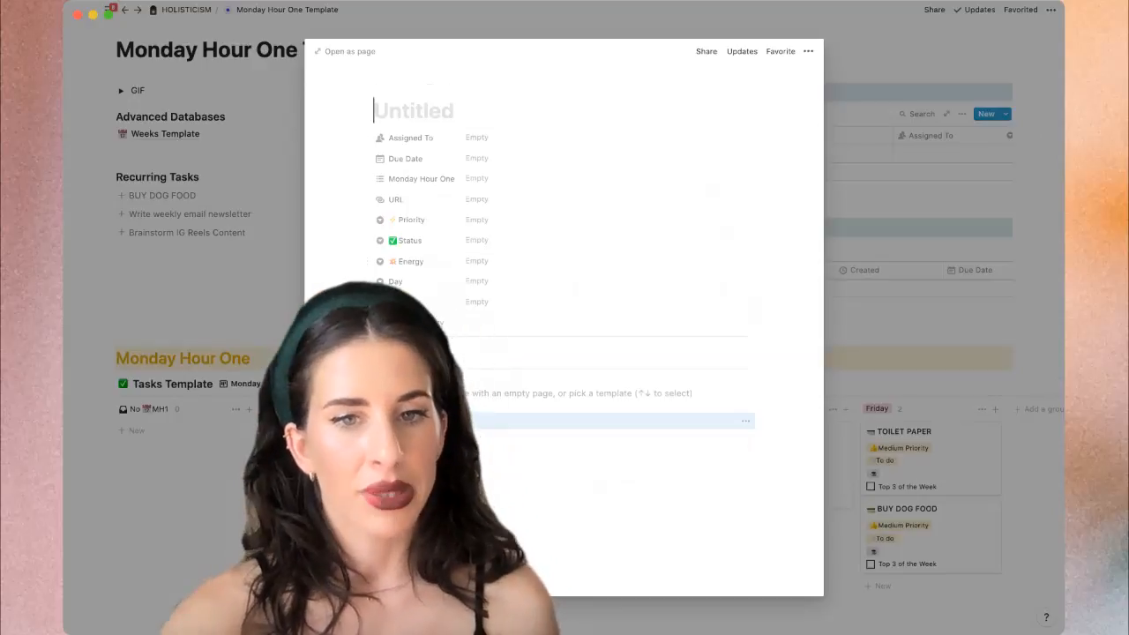
click(424, 421)
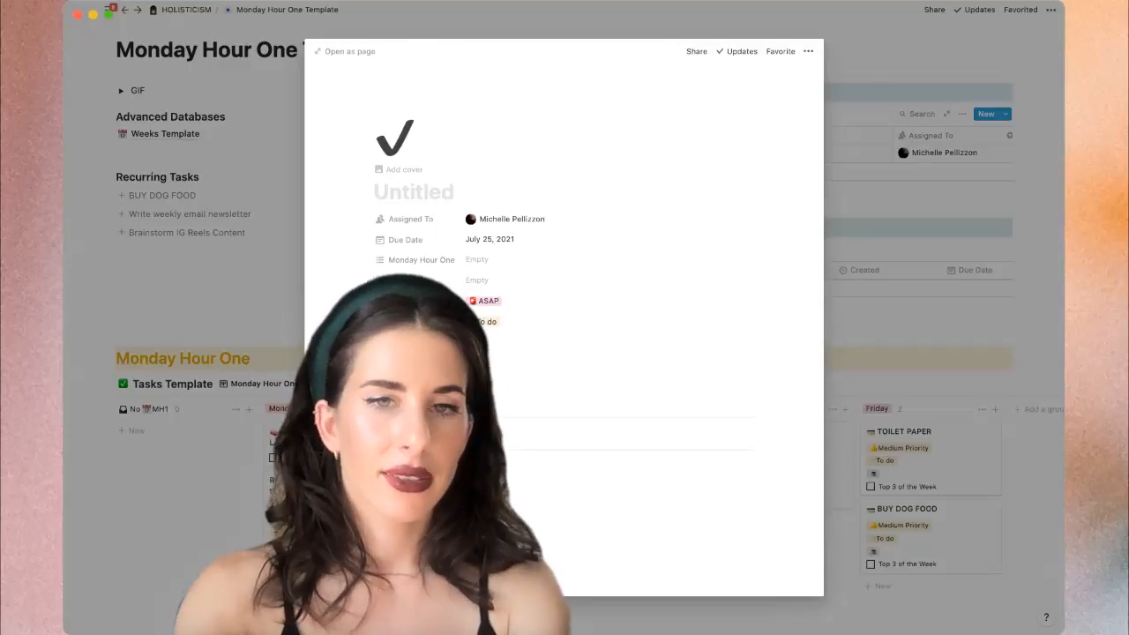
text(SEND)
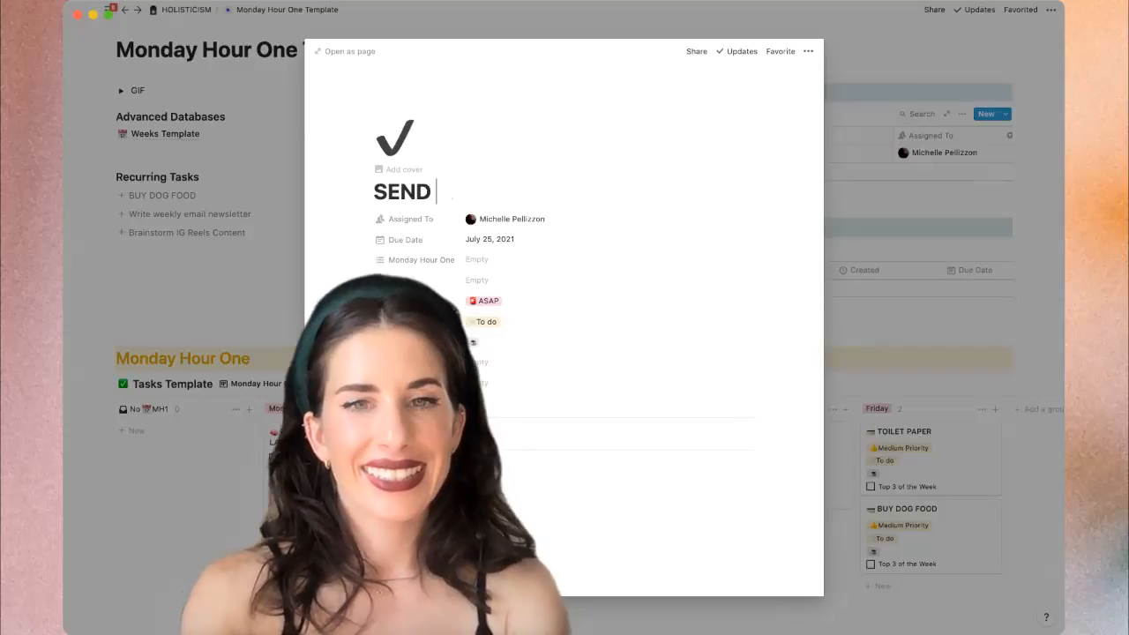
text( ANALTY)
key(BackSpace)
key(BackSpace)
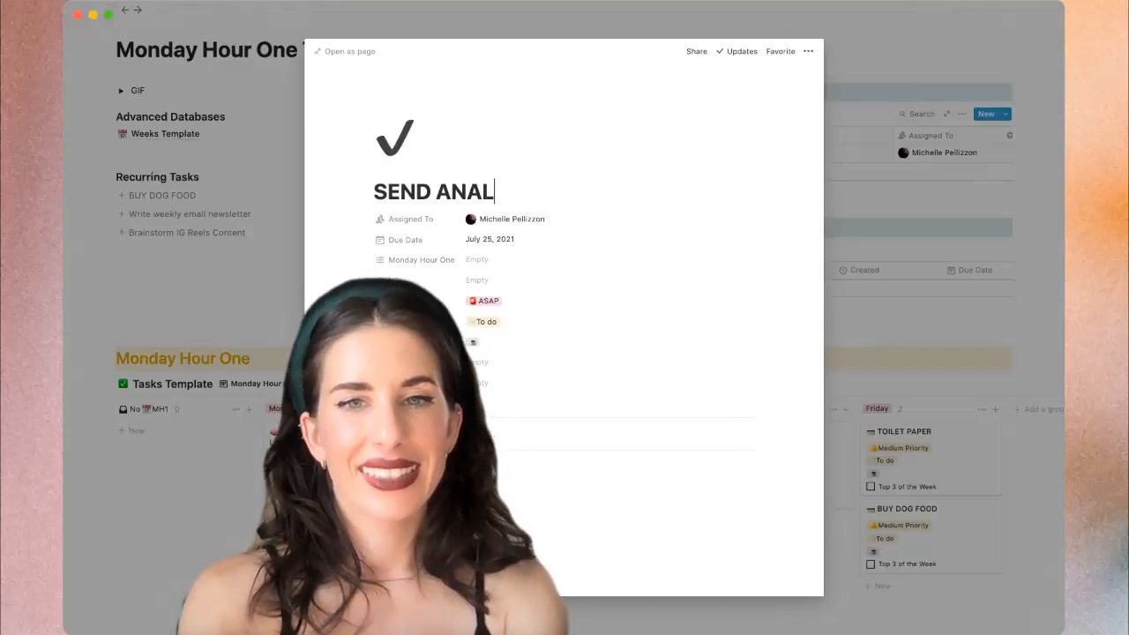
text(YTICS)
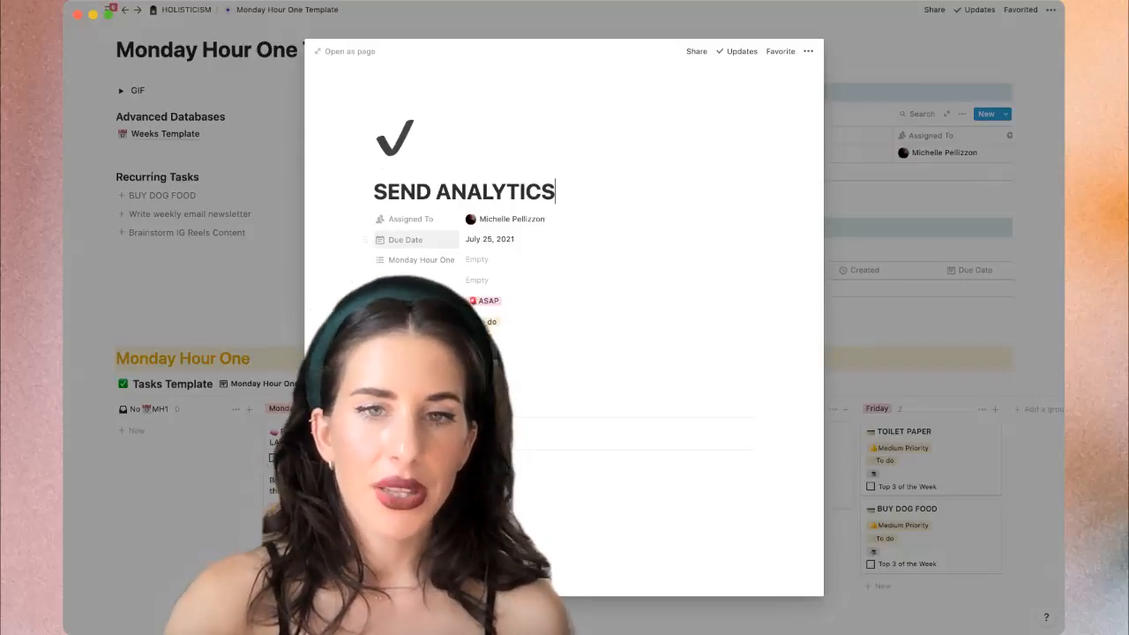
key(Escape)
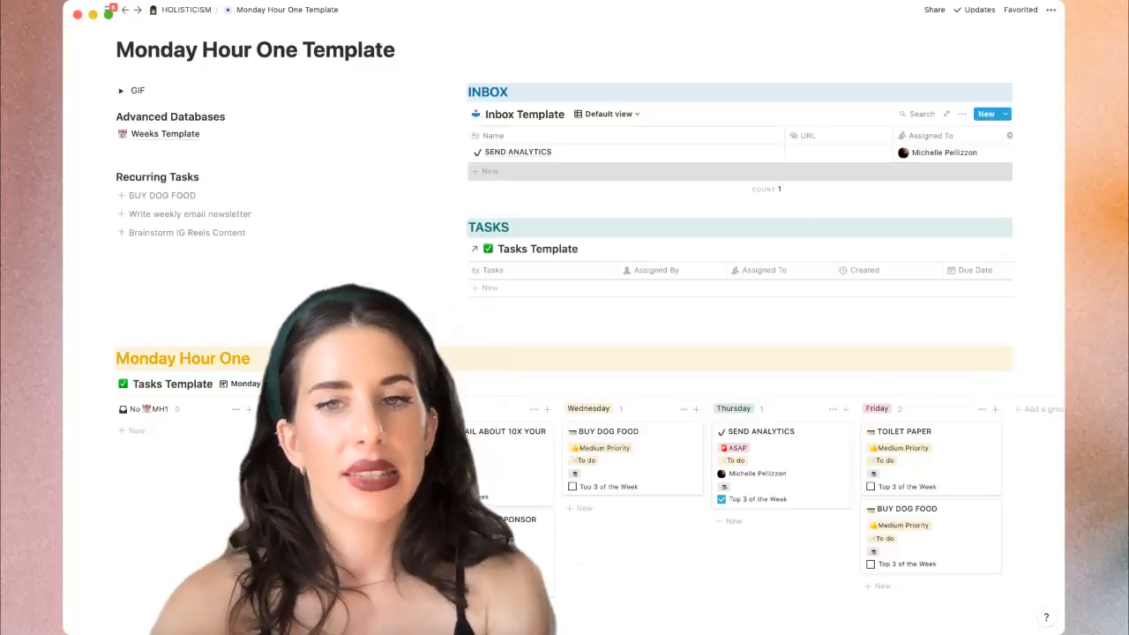
Add an entry named "buy new notebook" below SEND ANALYTICS in the inbox table
click(489, 171)
text(buy new)
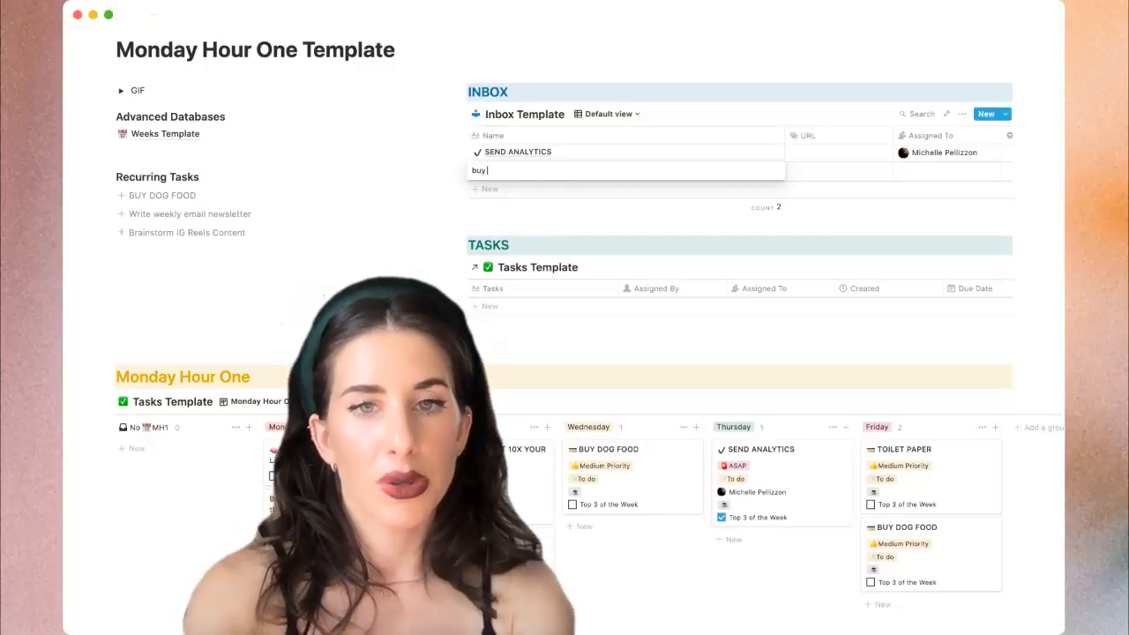
key(BackSpace)
key(BackSpace)
text(ew notebook)
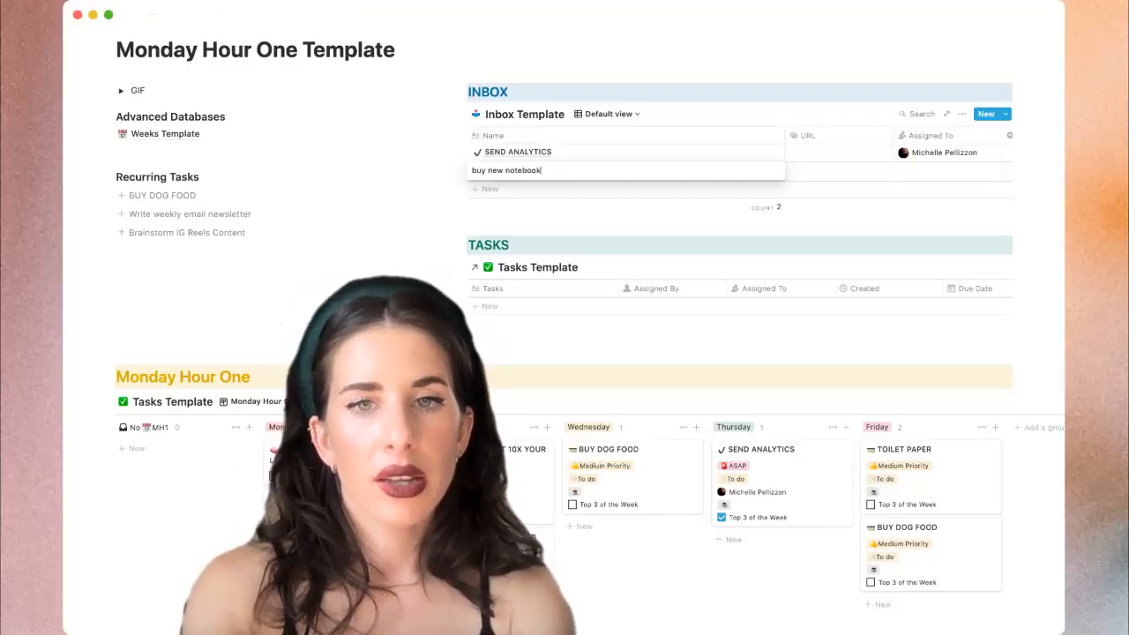
Add another inbox entry named "pay tuition" below the notebook entry
key(Return)
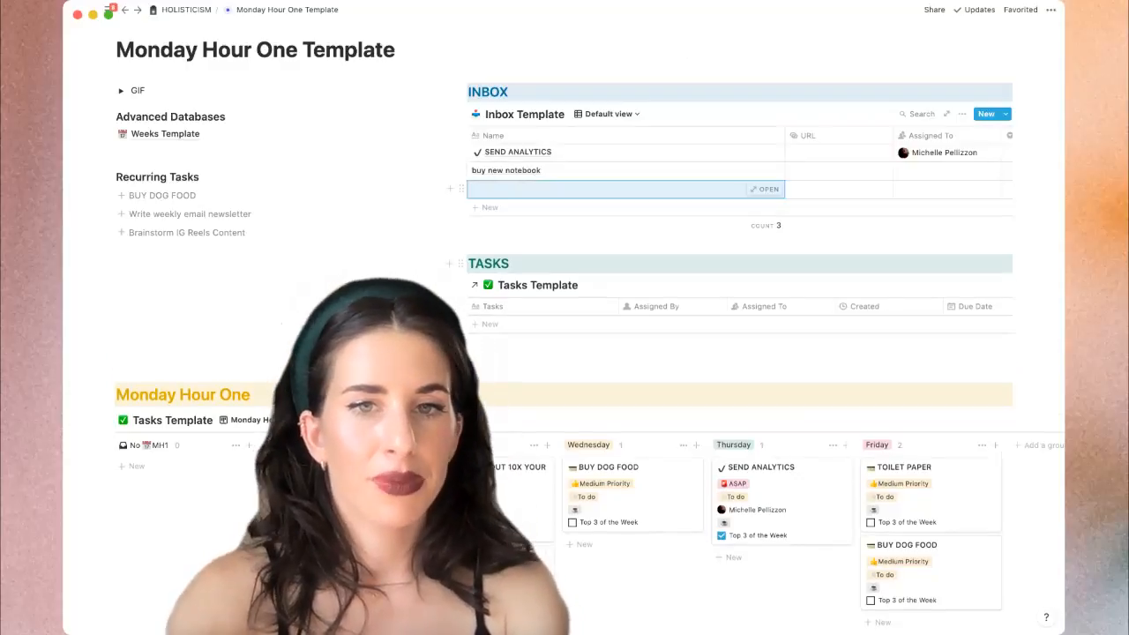
key(Return)
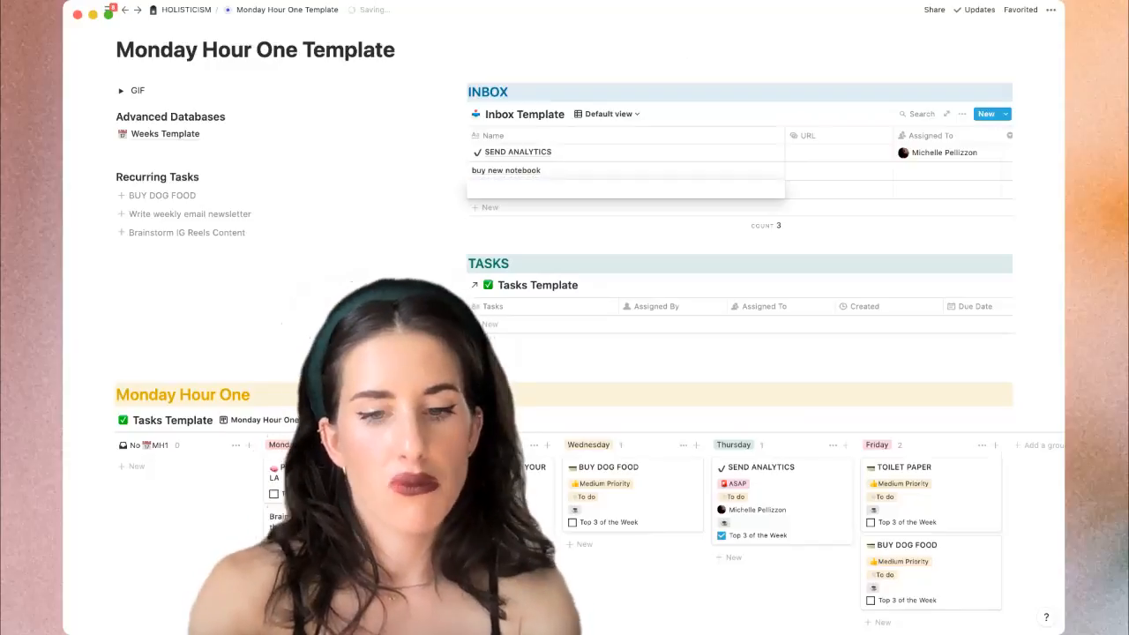
text(pay tuition)
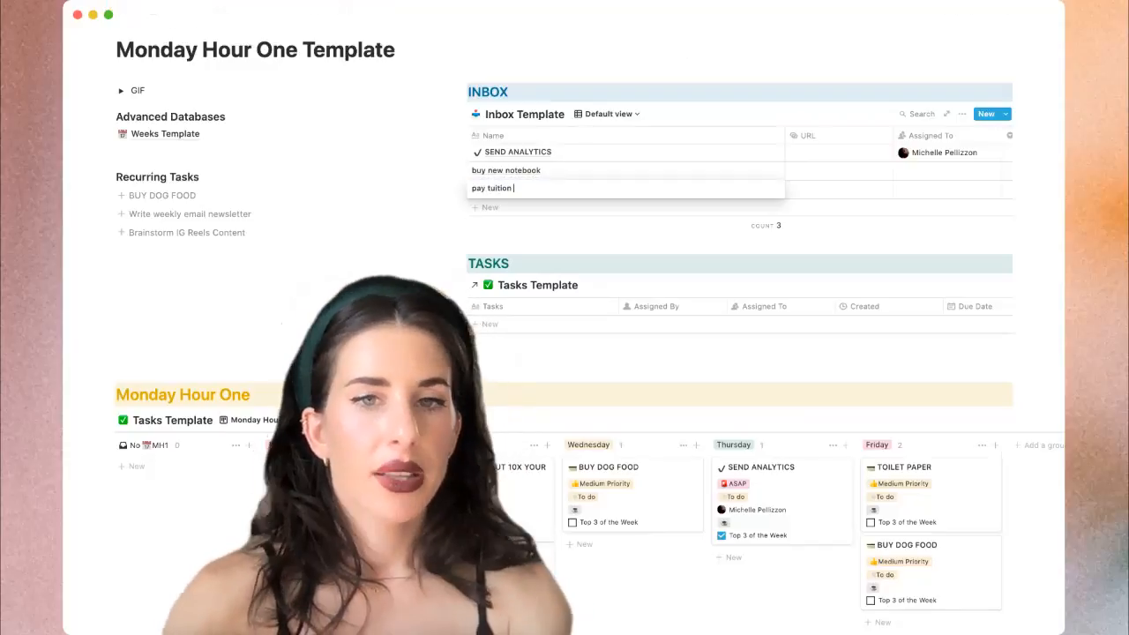
key(Escape)
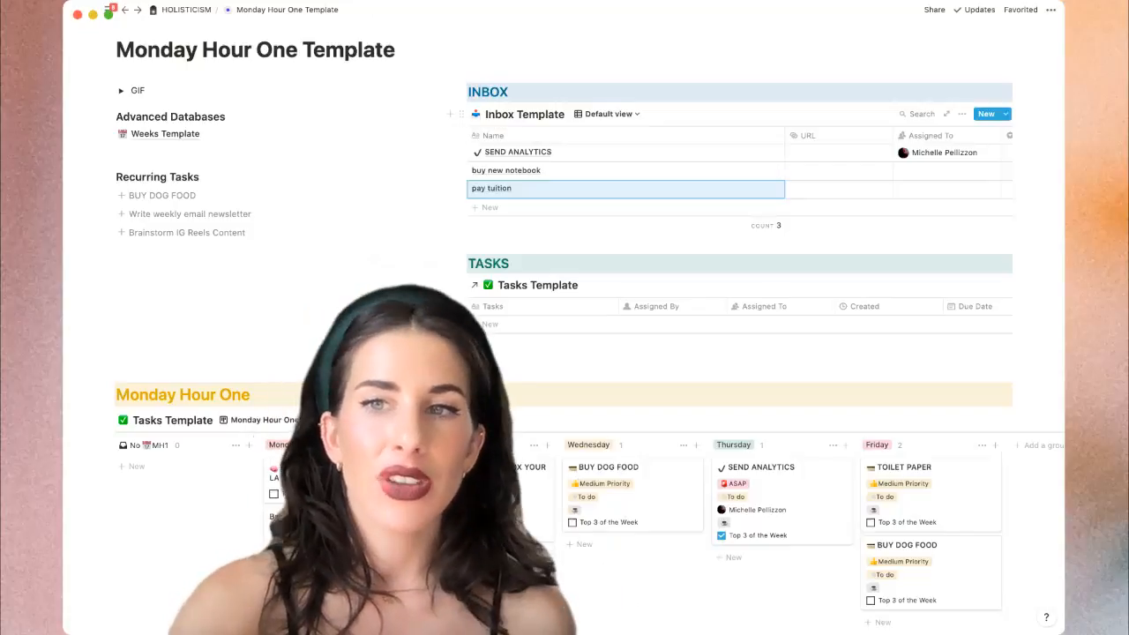
Examine the list of templates offered for new Inbox Template entries
click(1005, 114)
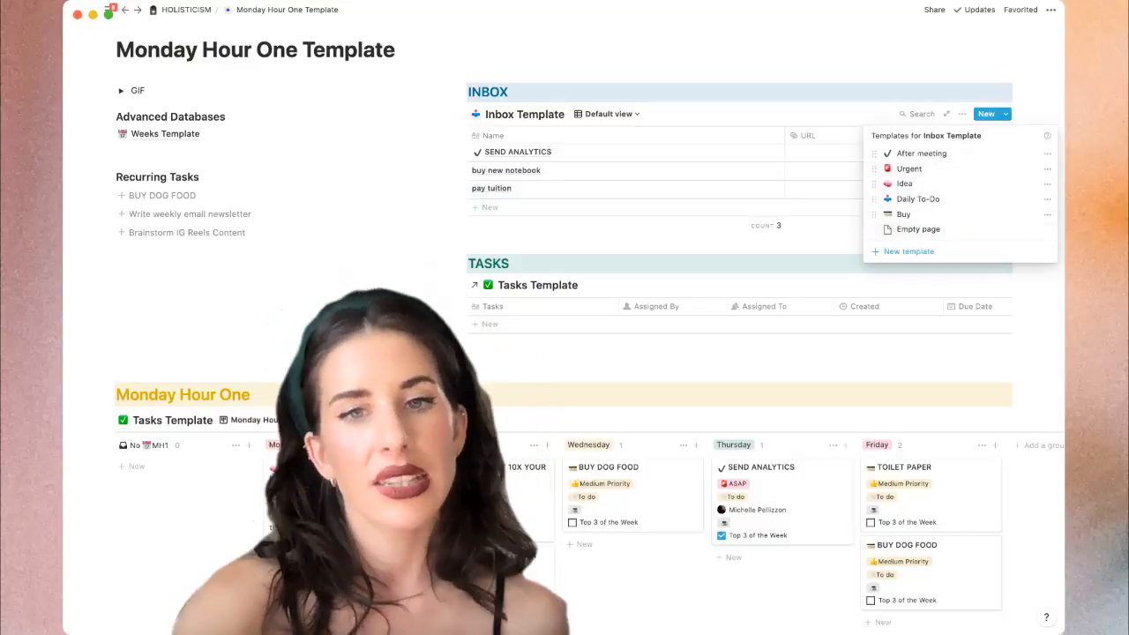
key(Escape)
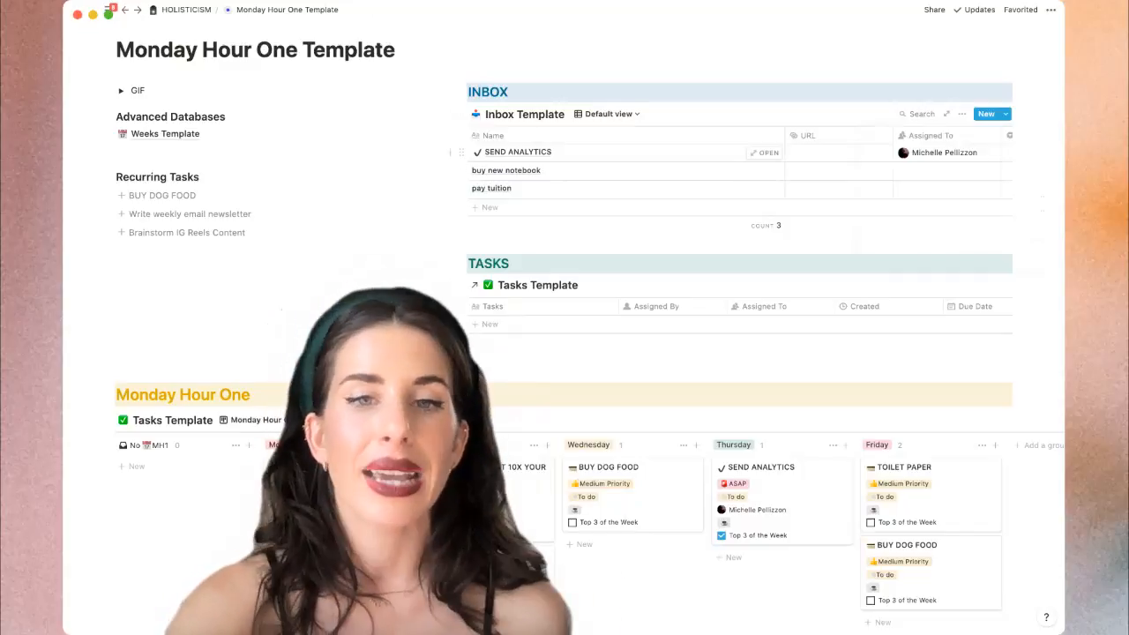
Move the pay tuition, buy new notebook and SEND ANALYTICS entries from the inbox into the Tasks Template table
scroll(565, 353, down, 1)
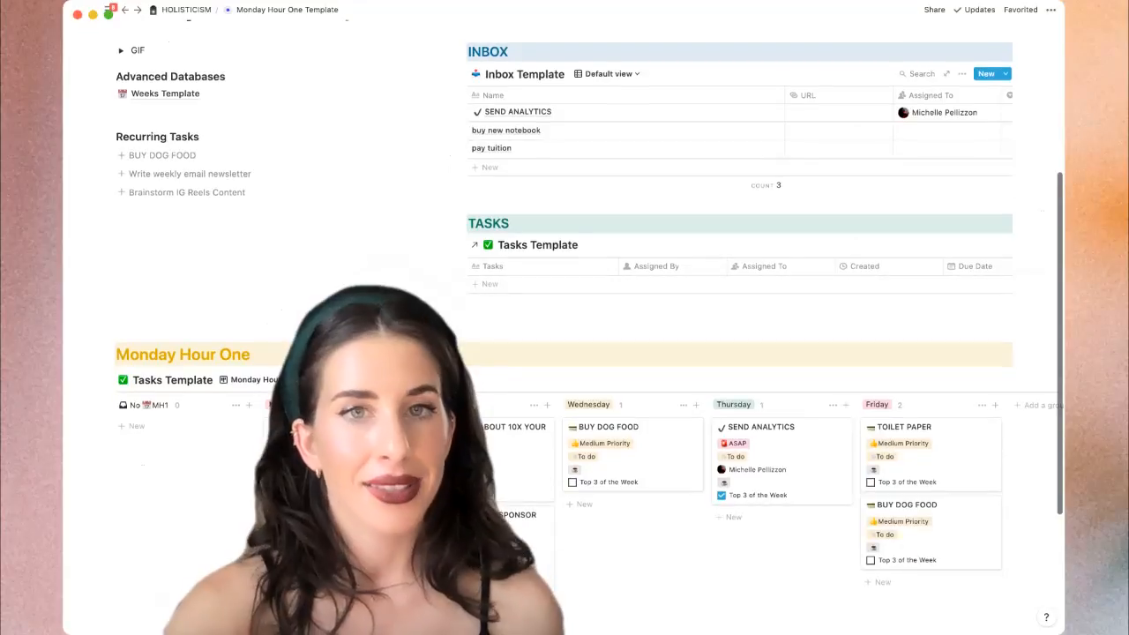
scroll(741, 264, down, 1)
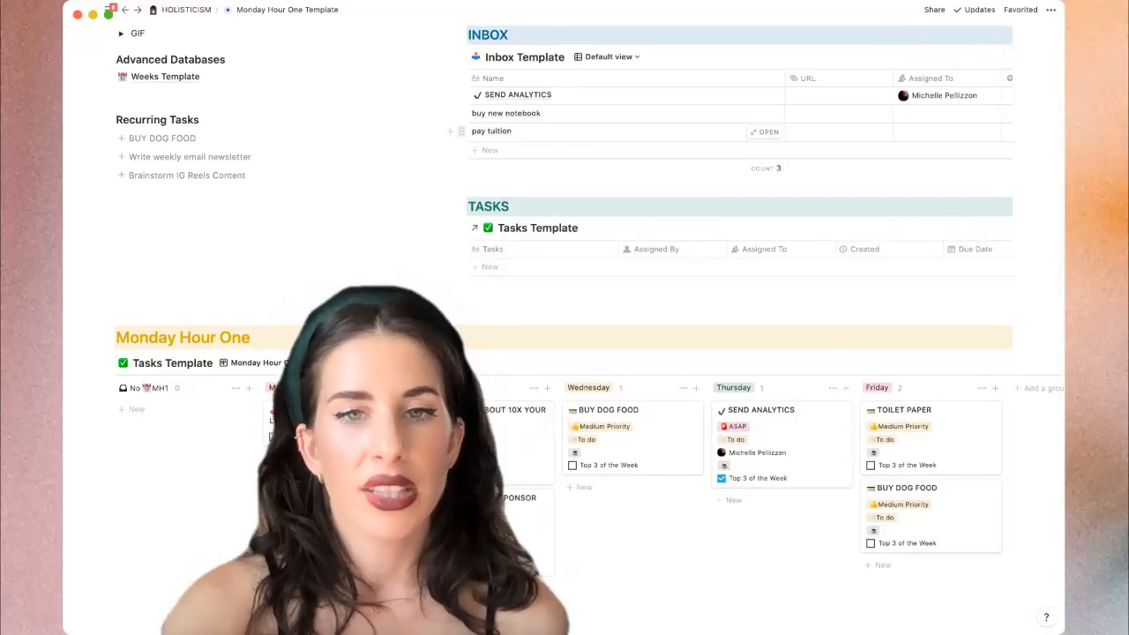
drag(460, 130, 468, 254)
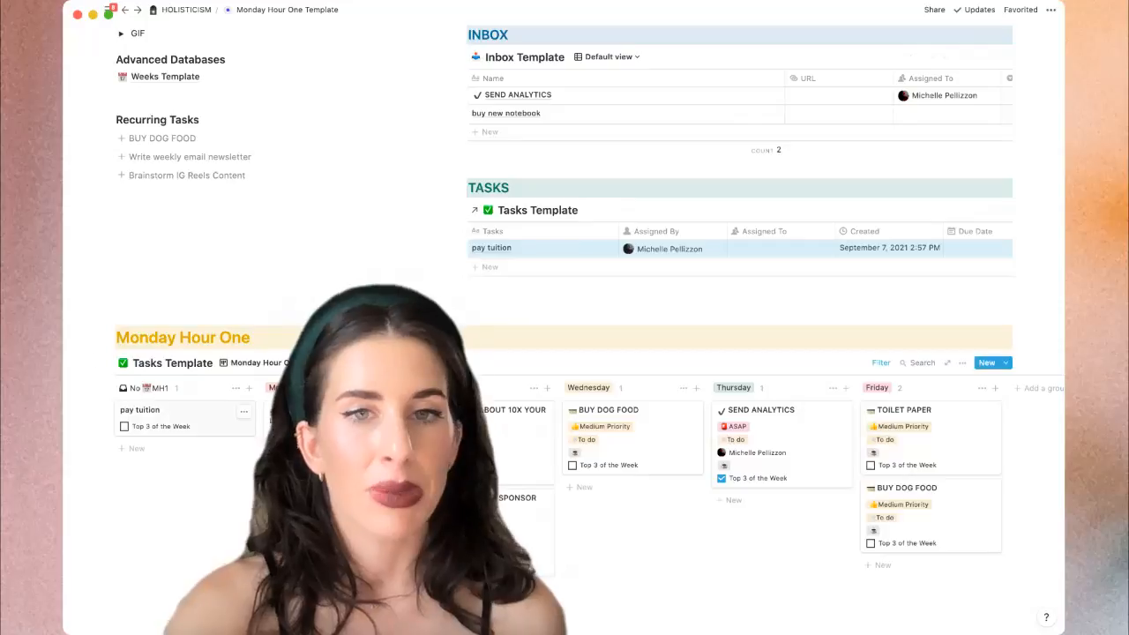
drag(460, 113, 463, 231)
drag(461, 95, 472, 216)
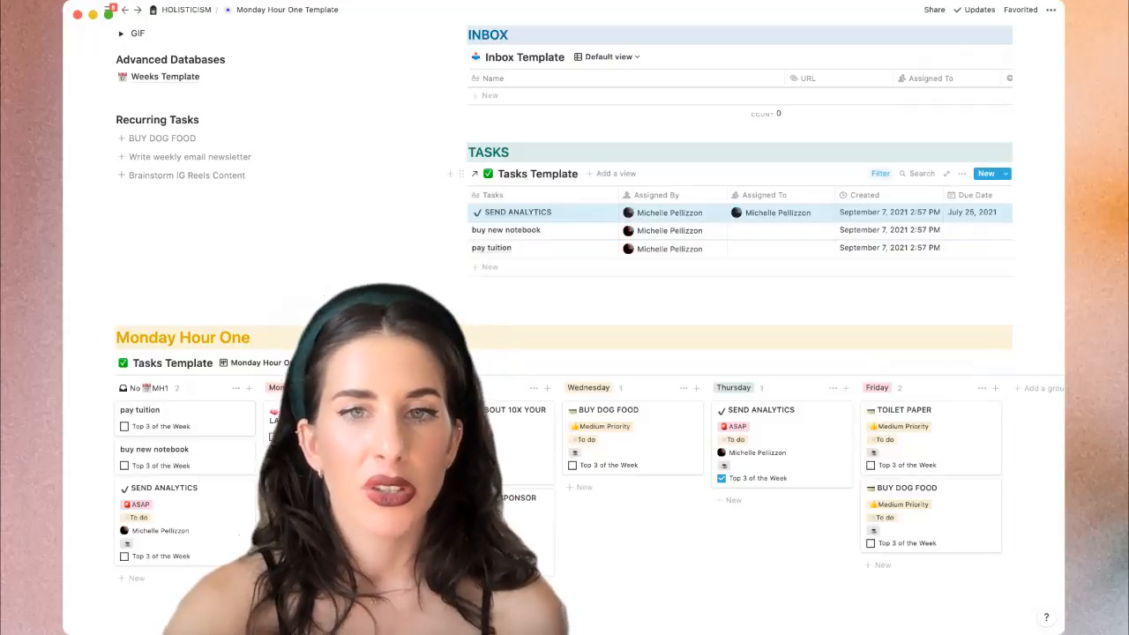
Examine the Tasks Template table's filter conditions and its columns through to Project
click(881, 173)
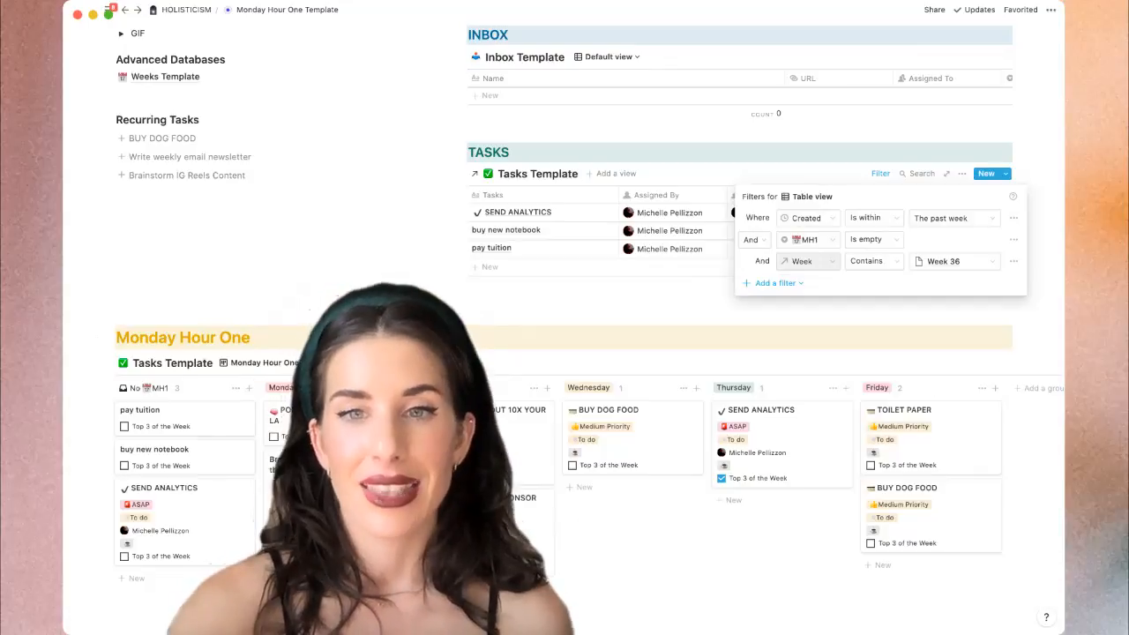
key(Escape)
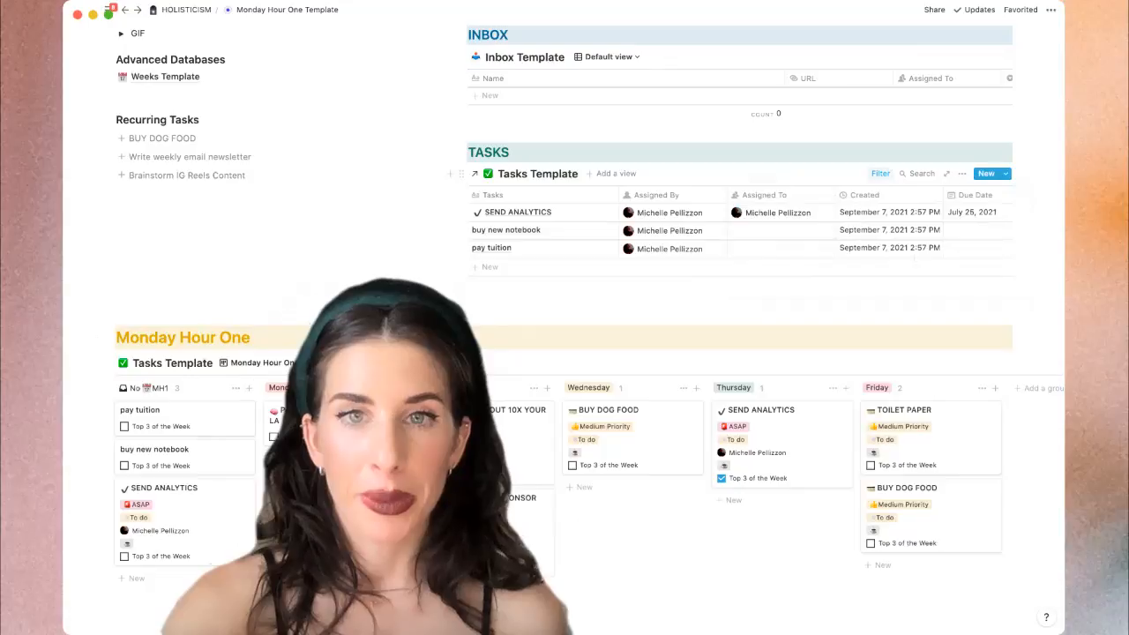
scroll(741, 230, right, 2)
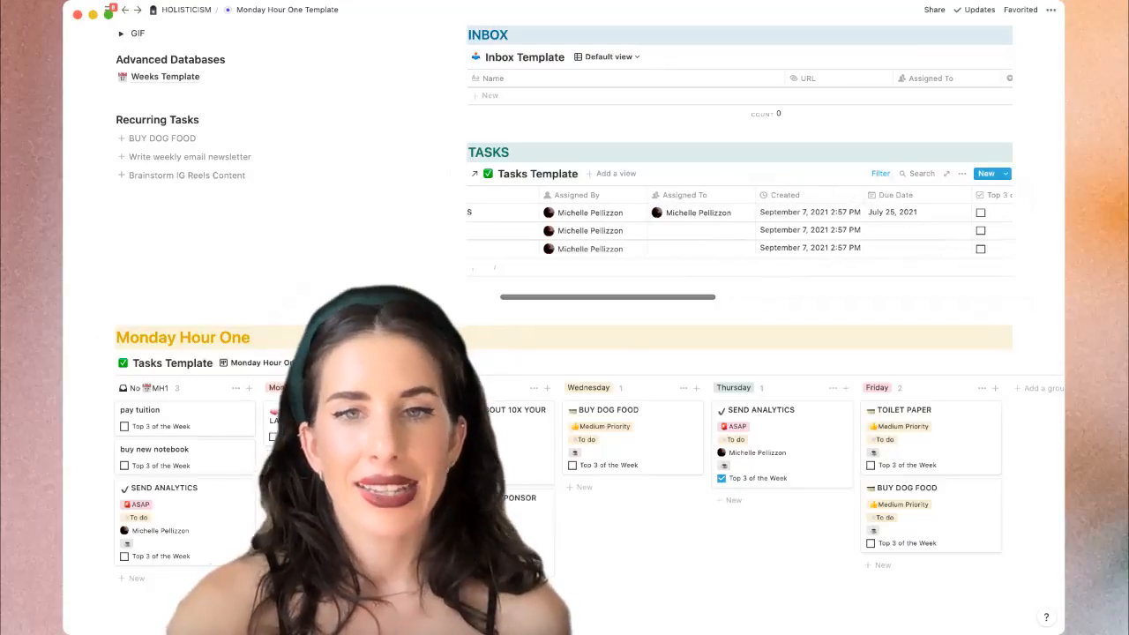
scroll(741, 229, right, 10)
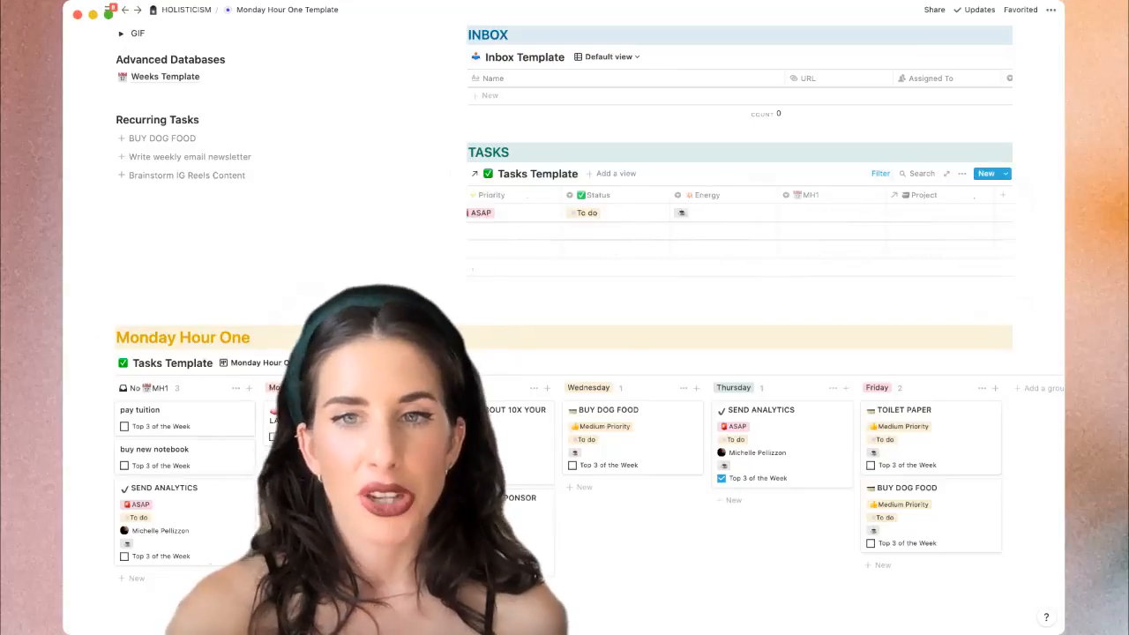
scroll(741, 230, left, 12)
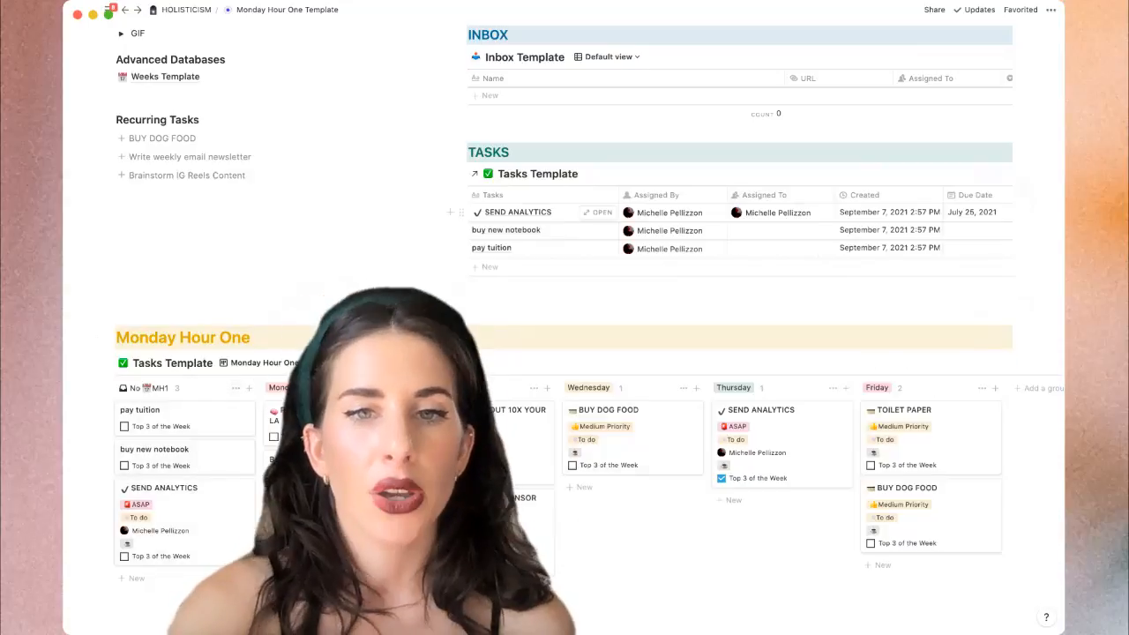
Move SEND ANALYTICS from the Tasks table back to the inbox, then into the Monday column of the Monday Hour One board
drag(460, 212, 476, 94)
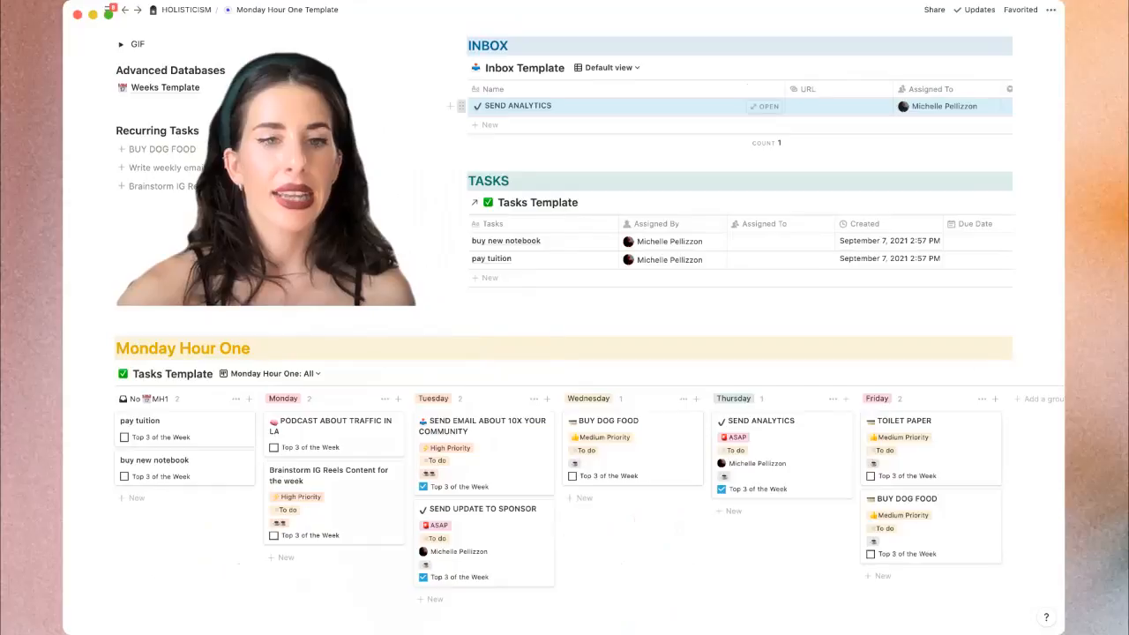
drag(461, 106, 301, 559)
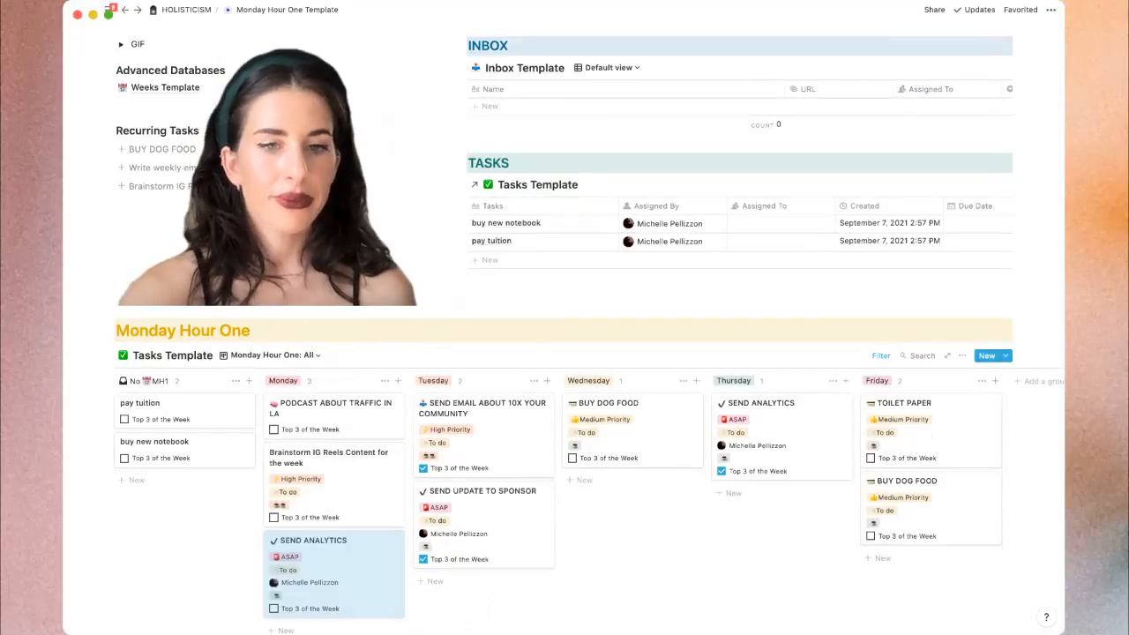
Add a card named "send importnat email" to the board's No MH1 column
scroll(565, 352, down, 2)
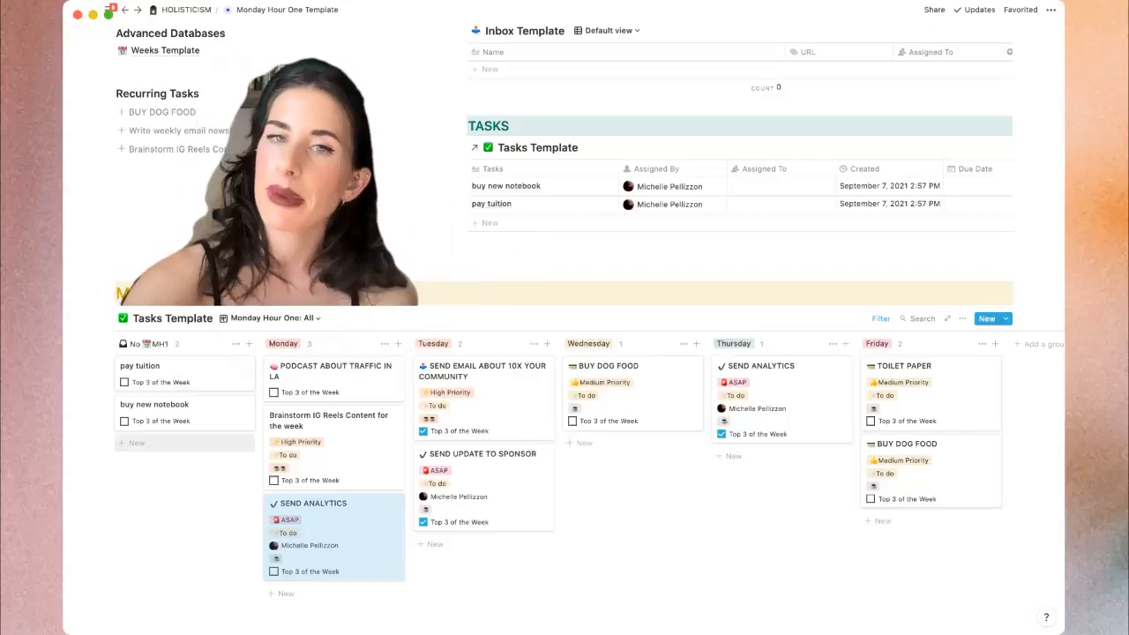
click(136, 443)
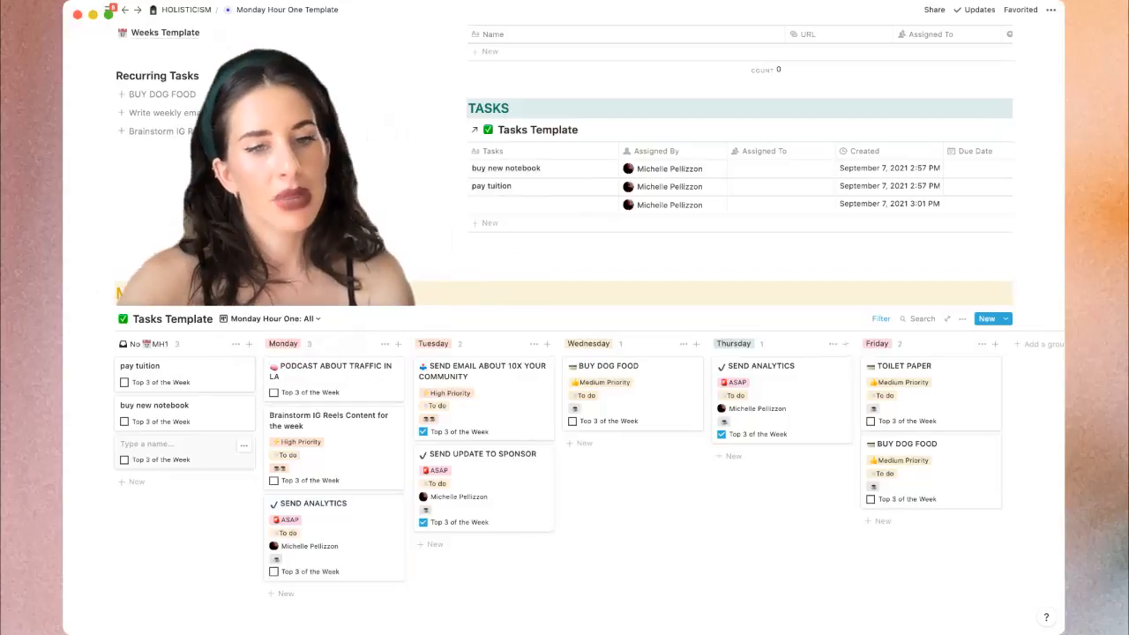
text(send importnat email)
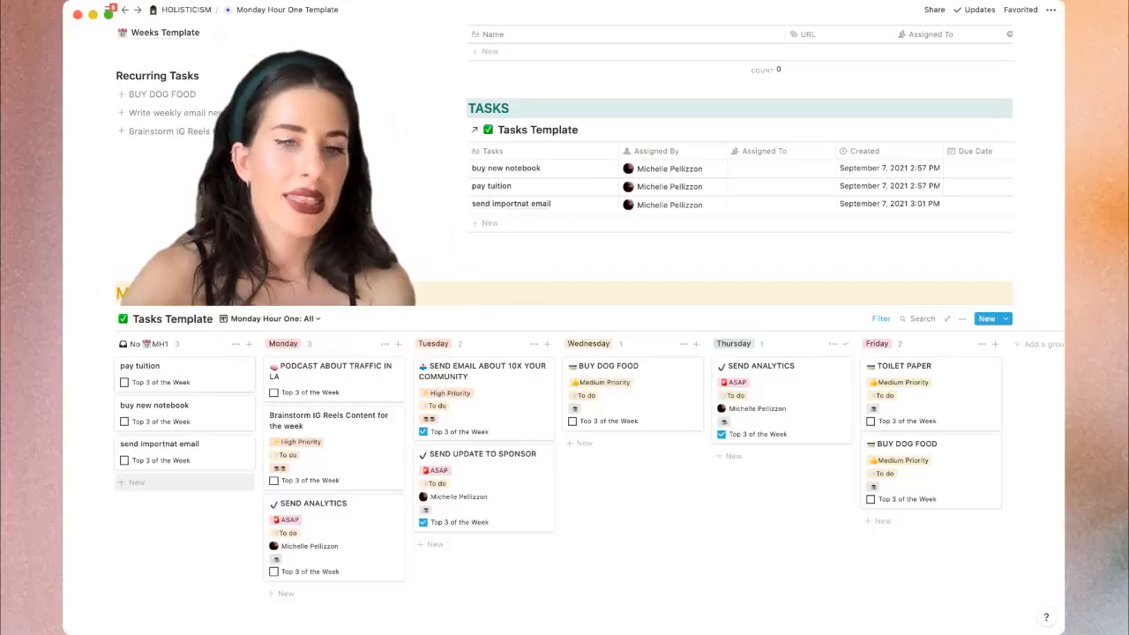
Add another card named "organize paper bills" at the end of the No MH1 column
click(134, 482)
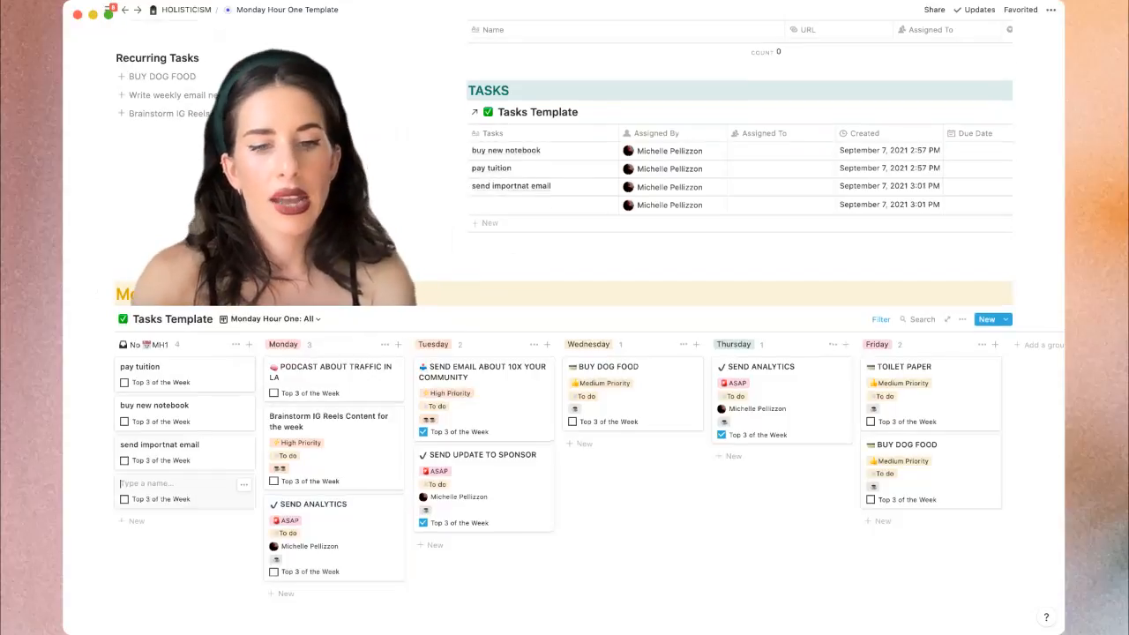
text(organize)
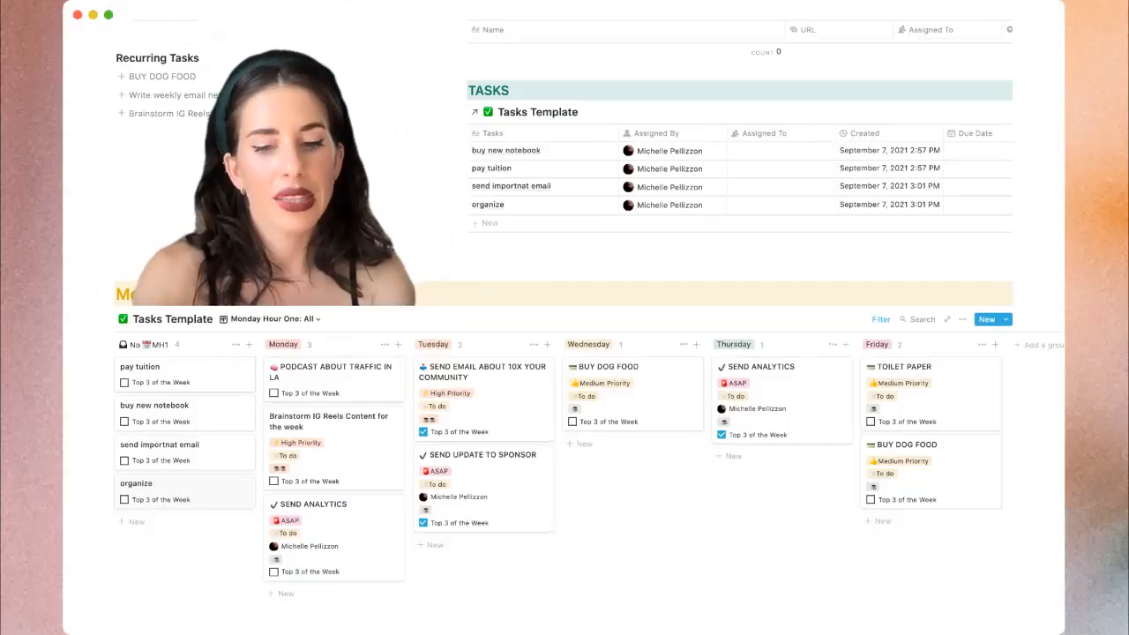
text( b)
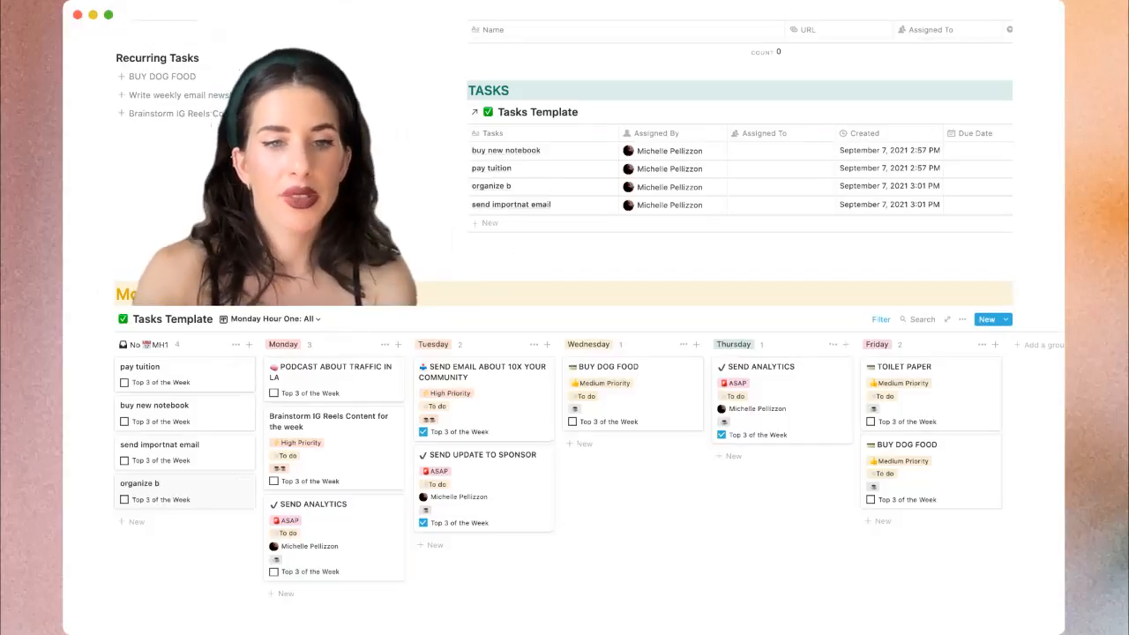
key(BackSpace)
text(paper bi)
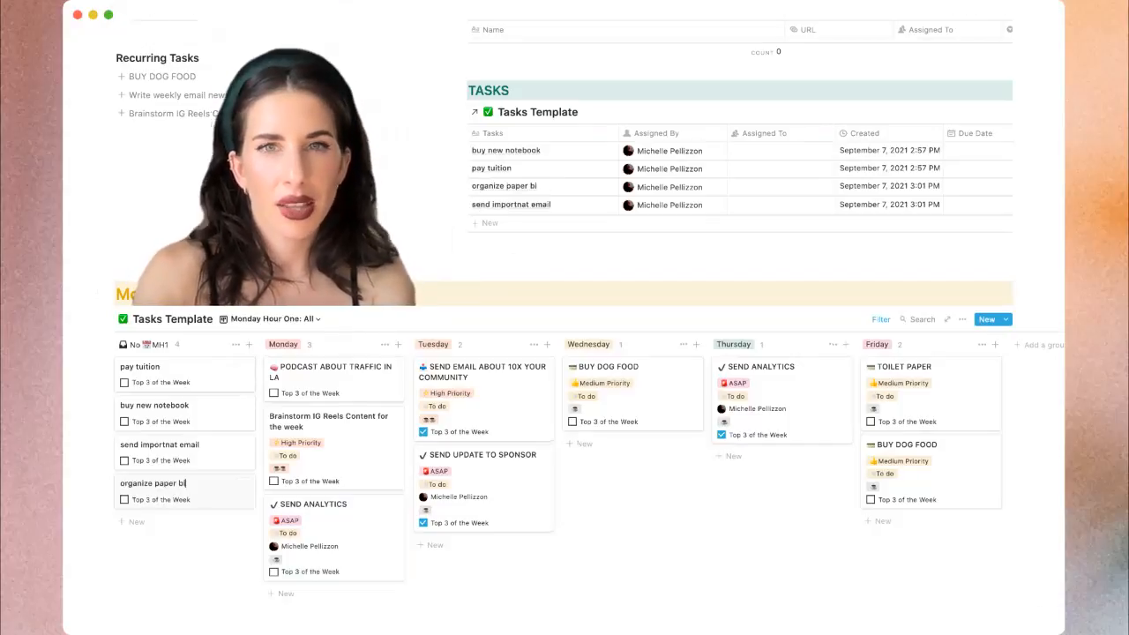
text(lls)
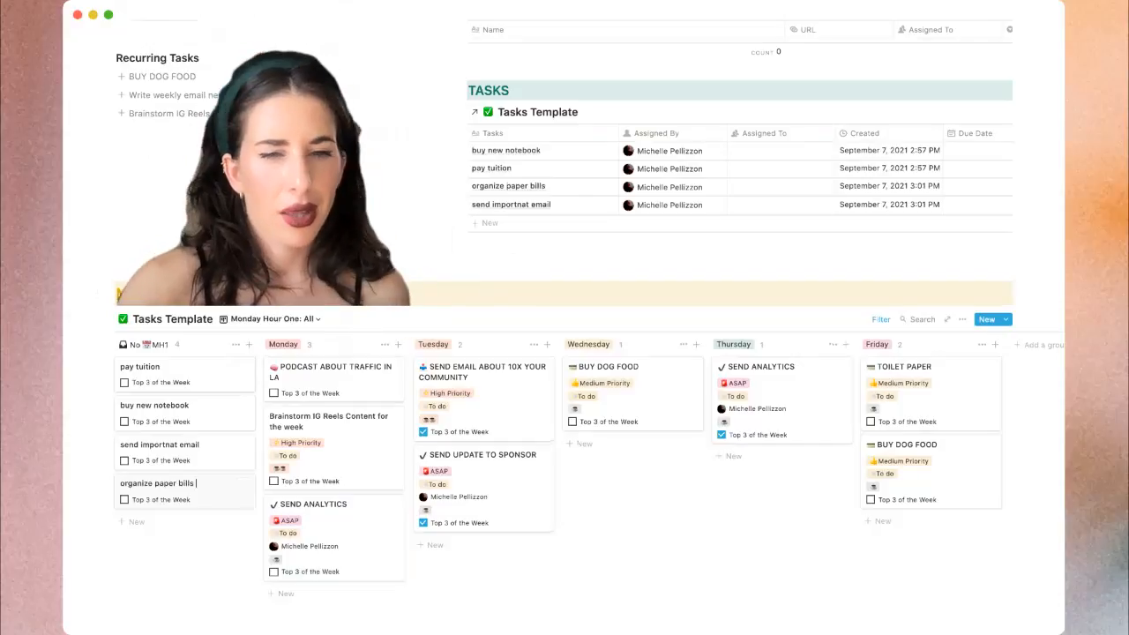
key(Return)
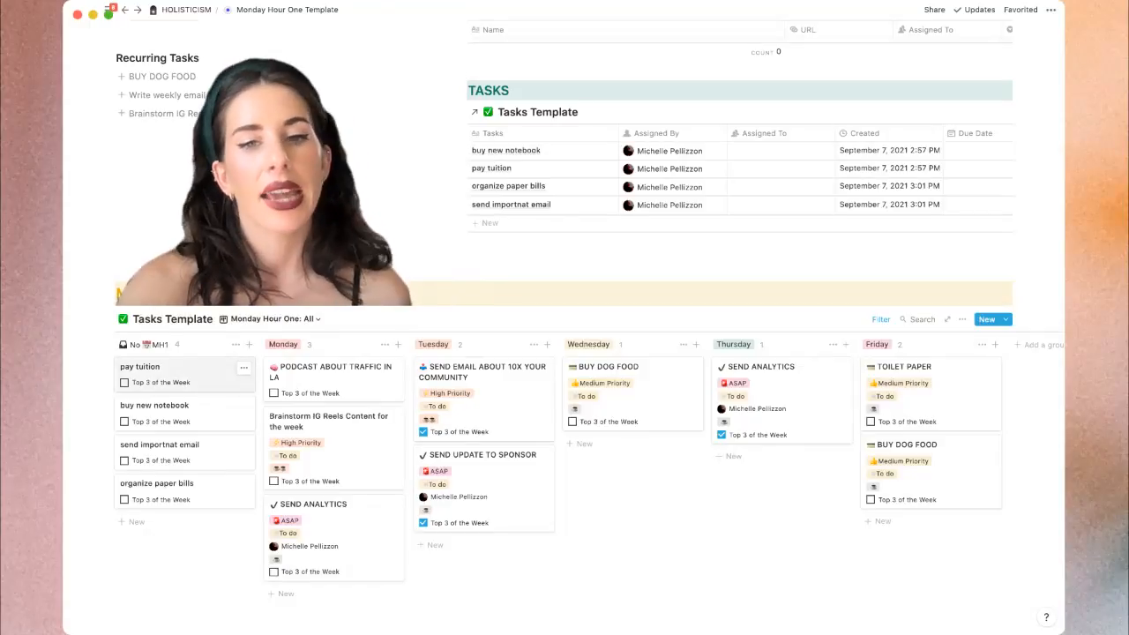
Move the pay tuition and buy new notebook cards from the No MH1 column to Wednesday
drag(177, 369, 627, 432)
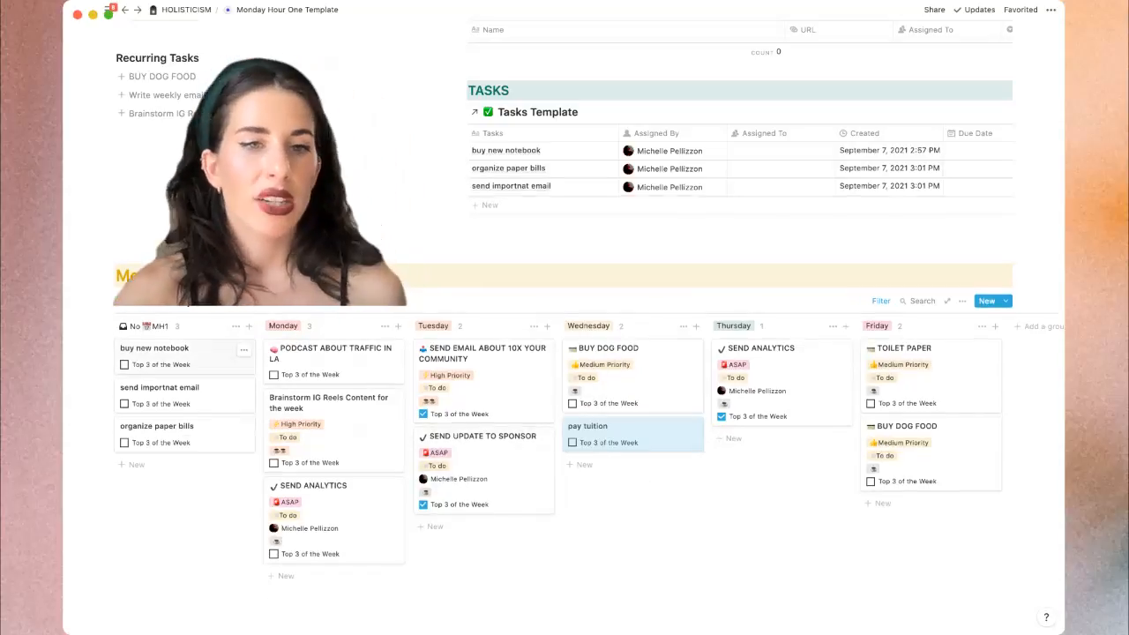
drag(176, 353, 625, 410)
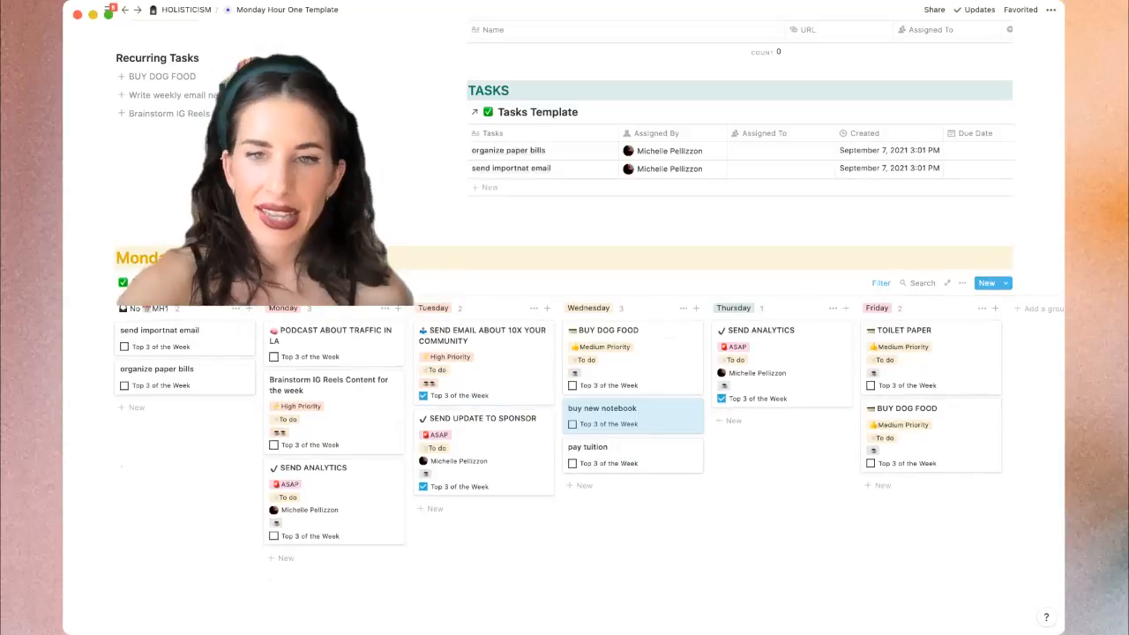
Move Friday's TOILET PAPER and BUY DOG FOOD cards to Wednesday and delete the duplicate BUY DOG FOOD card
drag(917, 533, 593, 415)
click(511, 557)
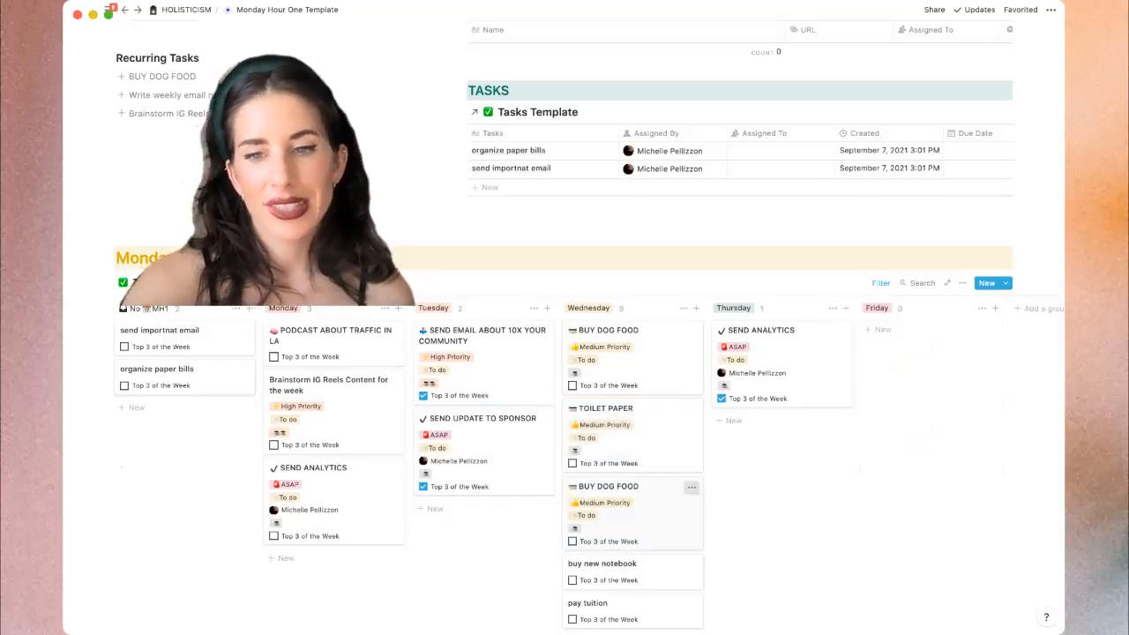
click(692, 487)
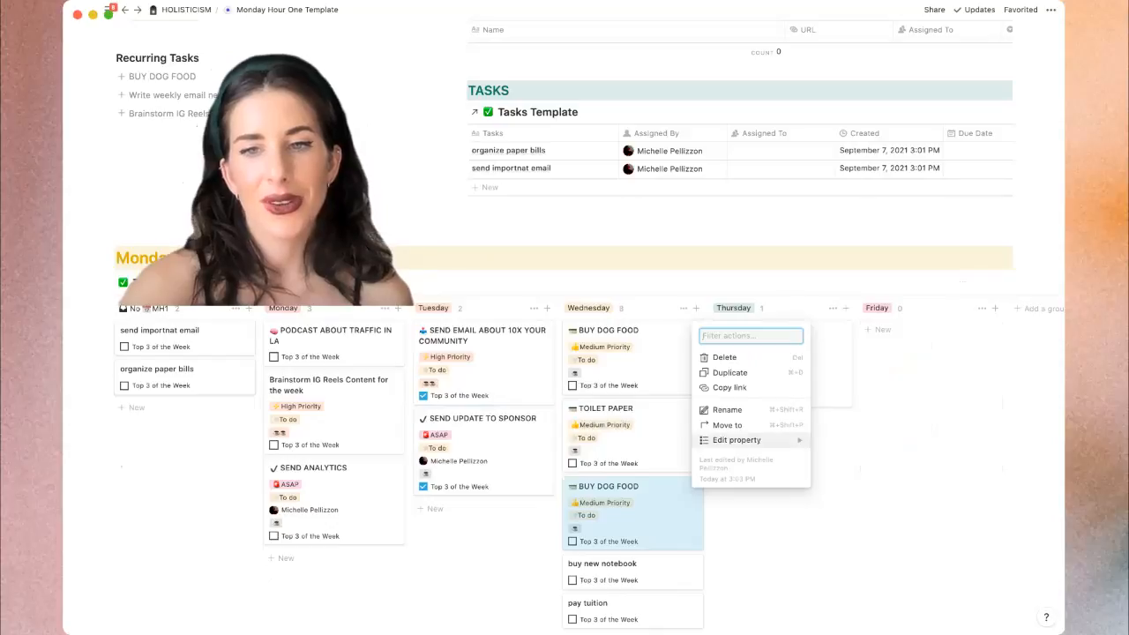
click(725, 358)
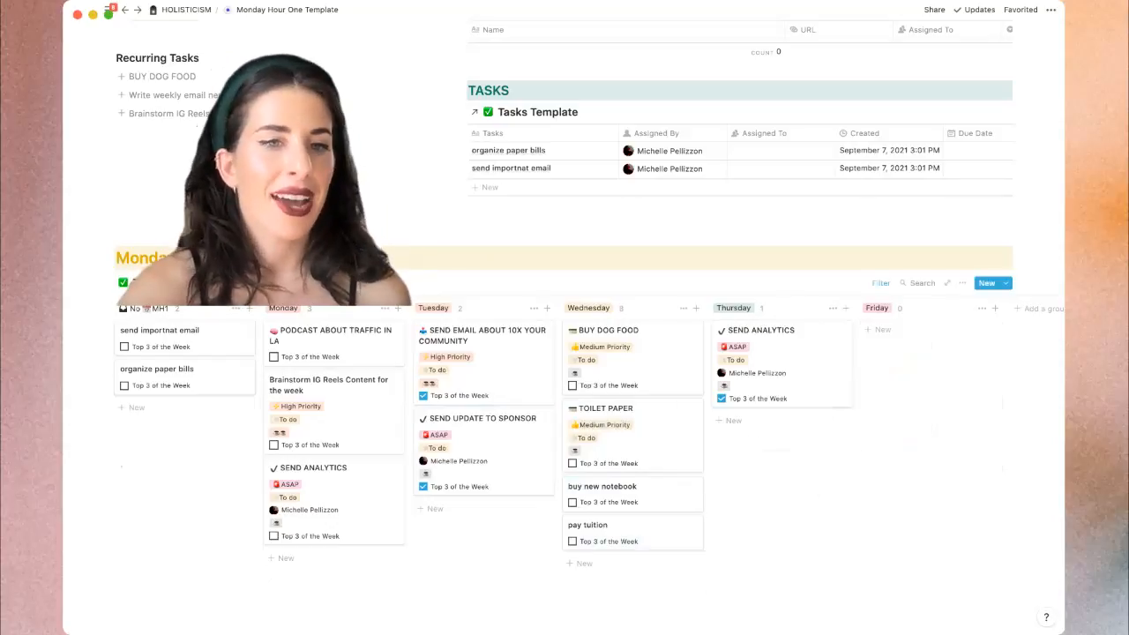
Schedule the send importnat email card for Thursday and the organize paper bills card for Friday
drag(158, 334, 752, 410)
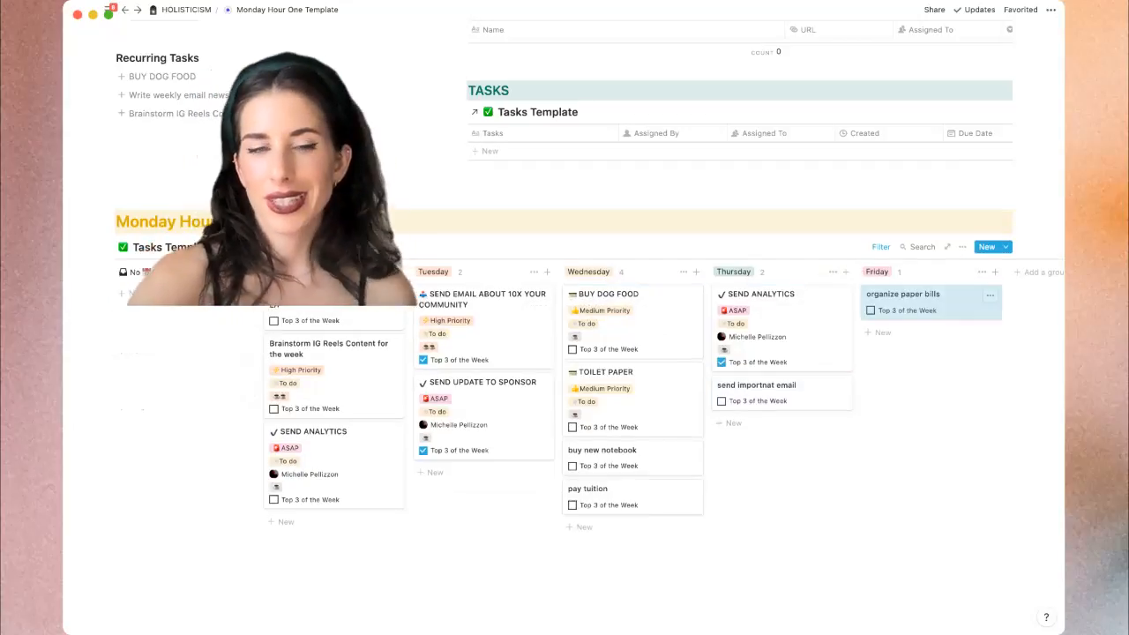
scroll(618, 353, up, 3)
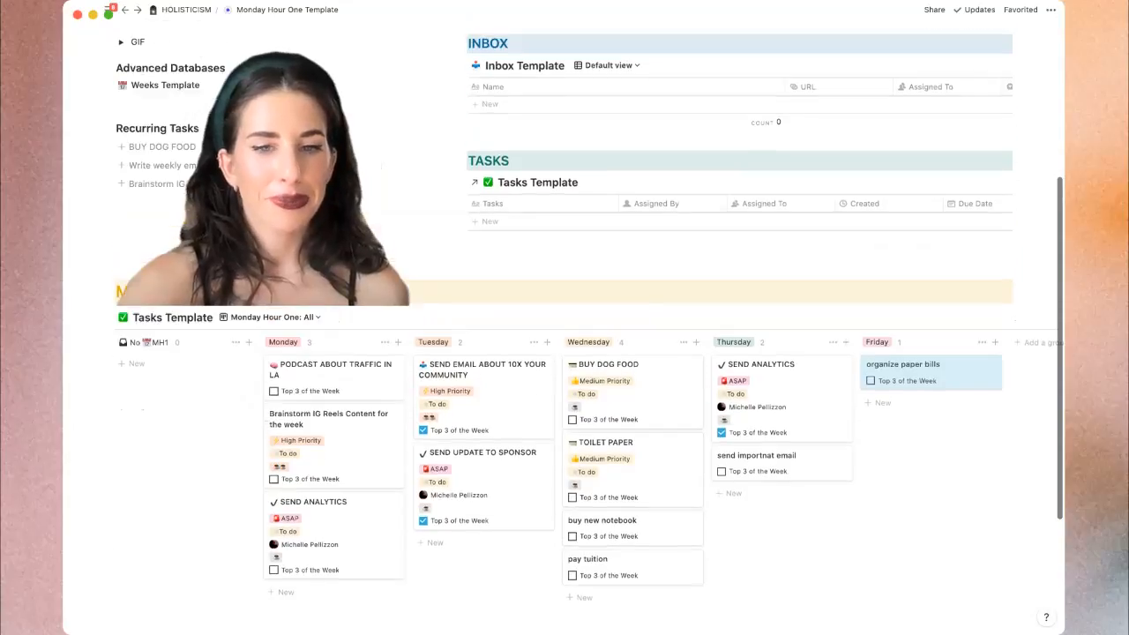
scroll(617, 353, up, 1)
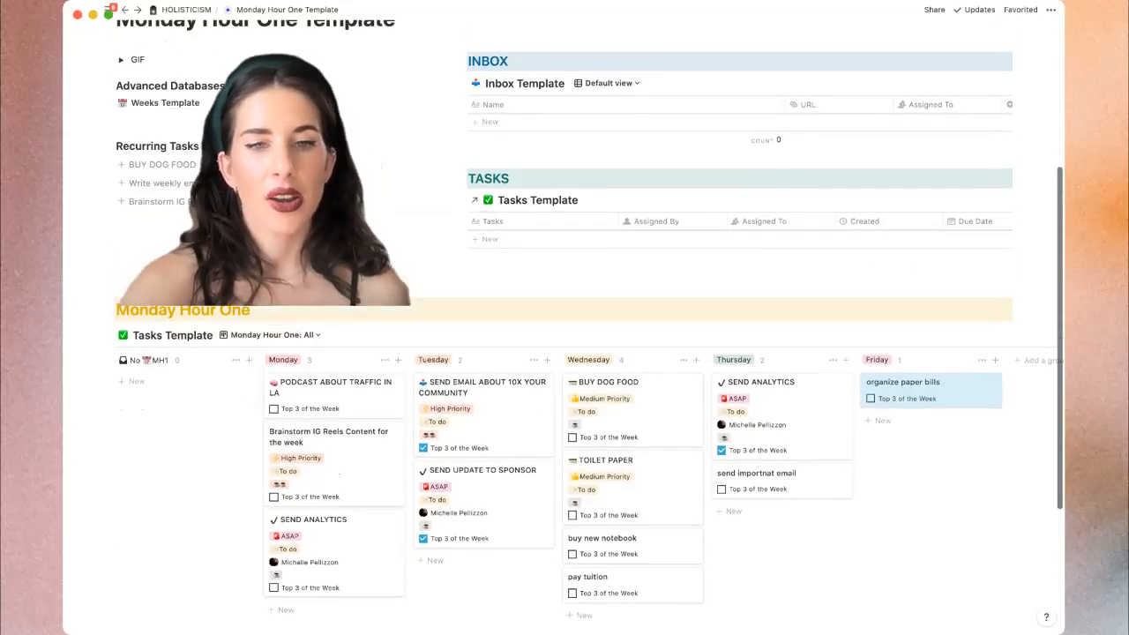
Open Monday's PODCAST ABOUT TRAFFIC IN LA card and set its priority to ASAP
scroll(565, 353, down, 1)
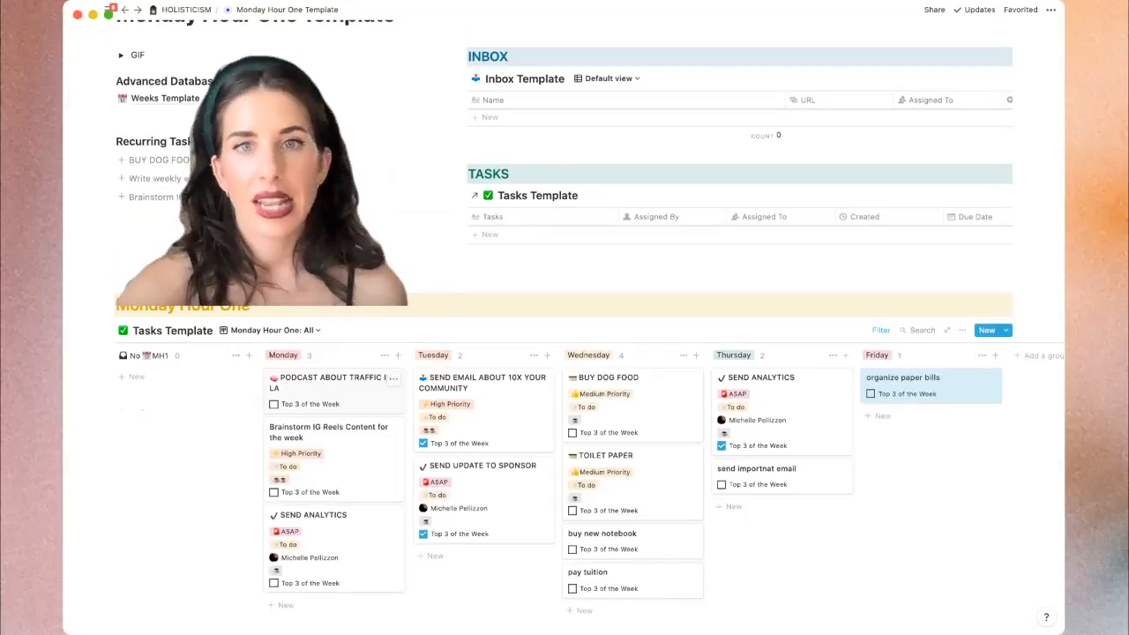
click(332, 389)
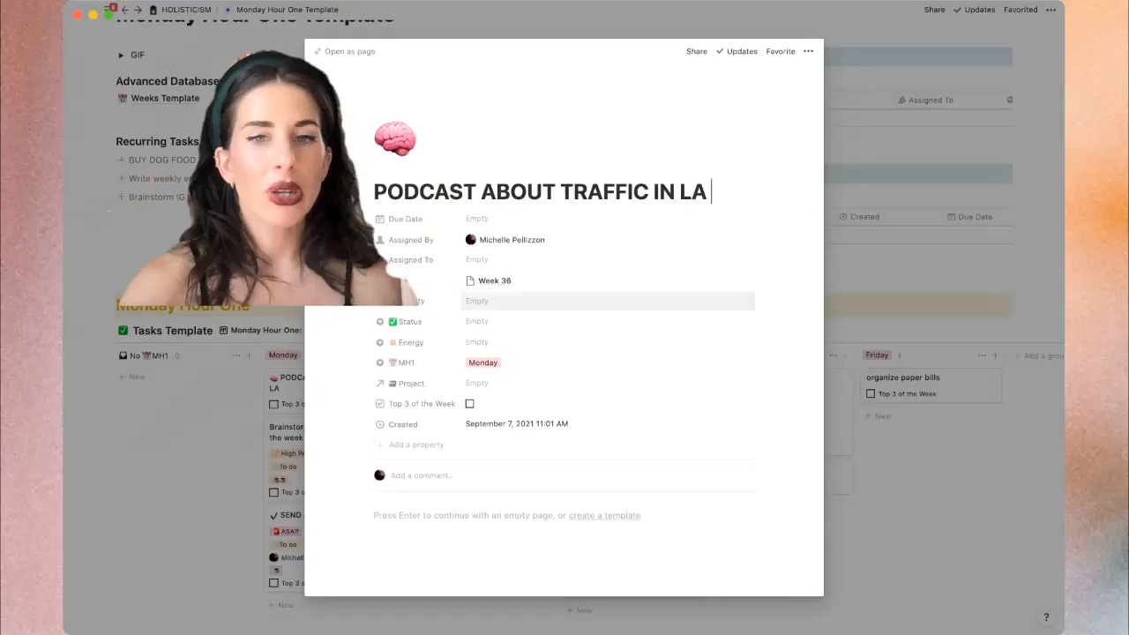
click(477, 301)
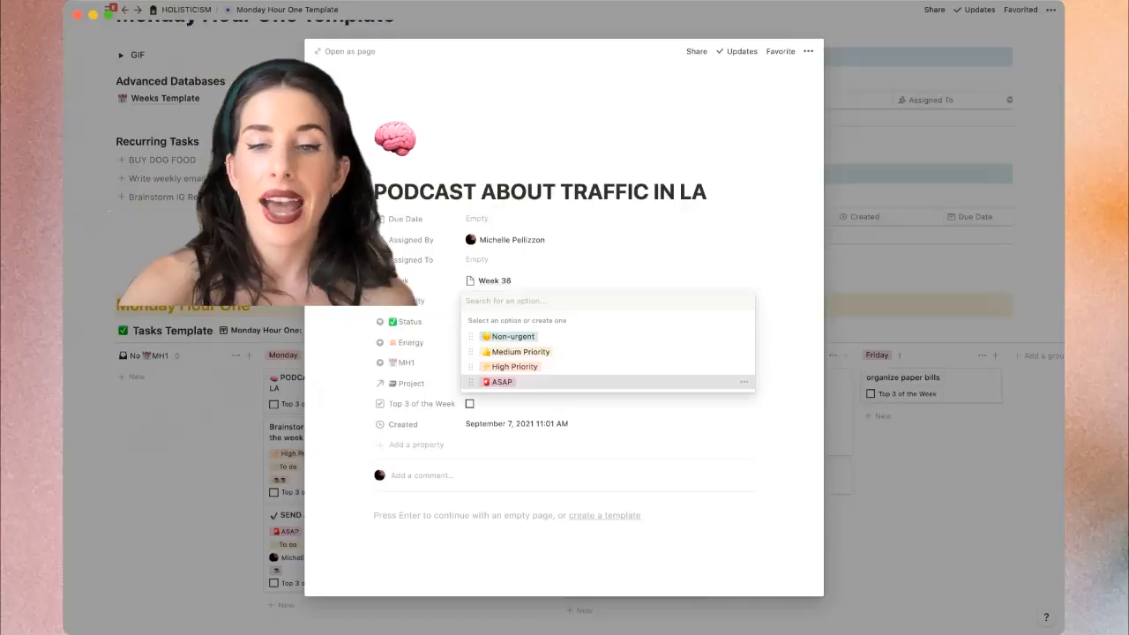
key(Return)
key(Escape)
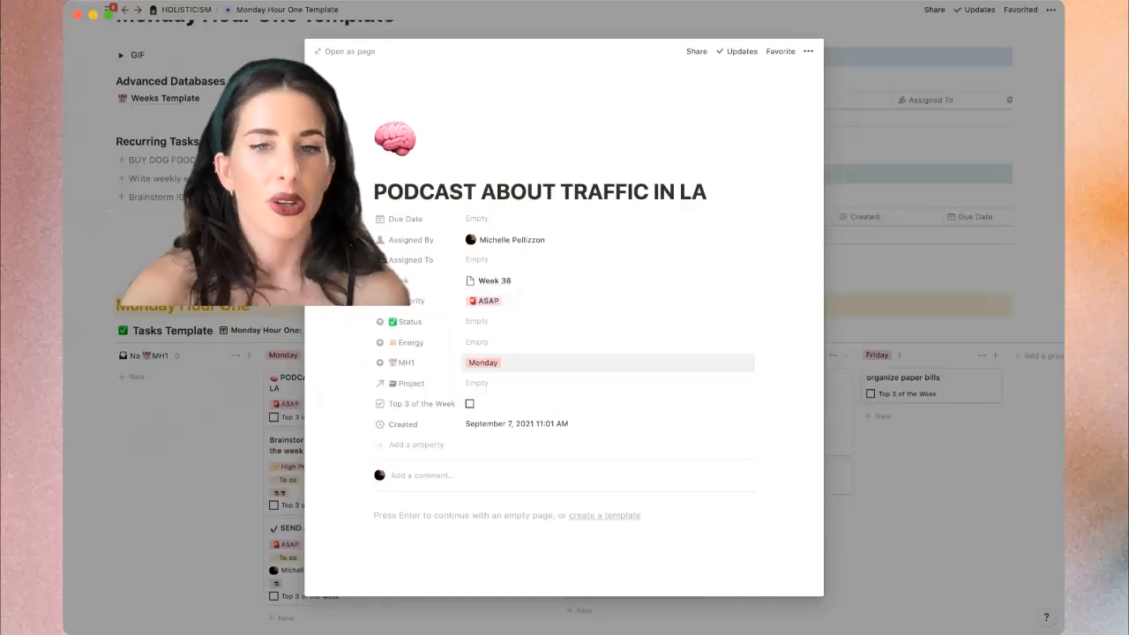
Set the podcast task's Status to To do and its Energy to the two-symbol option
key(Return)
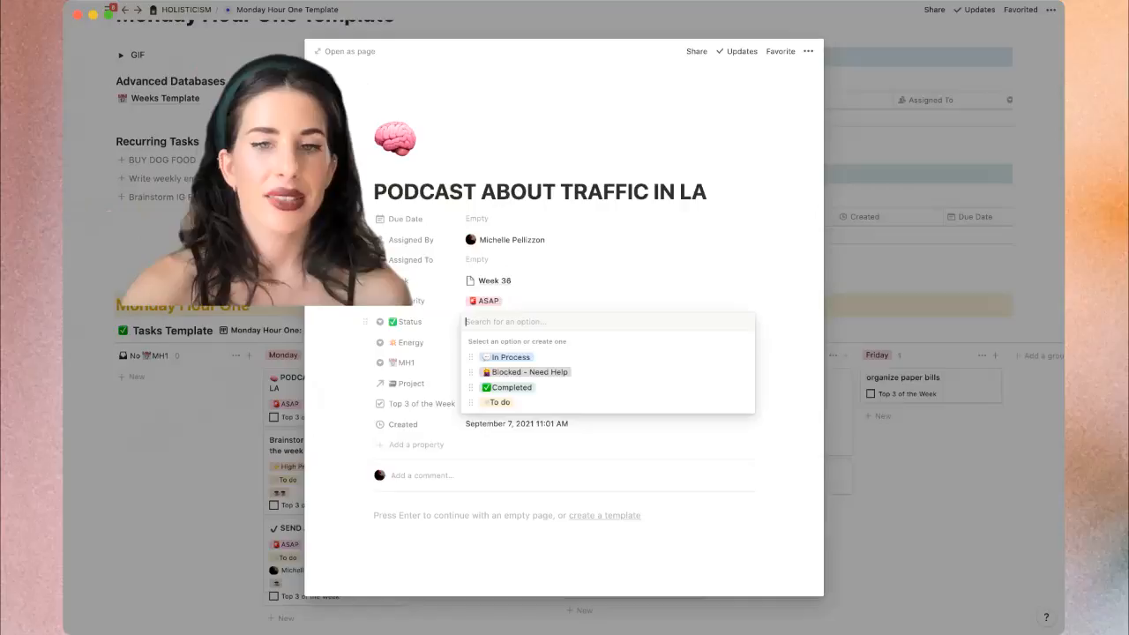
key(Down)
key(Down)
key(Up)
key(Up)
key(Up)
key(Down)
key(Down)
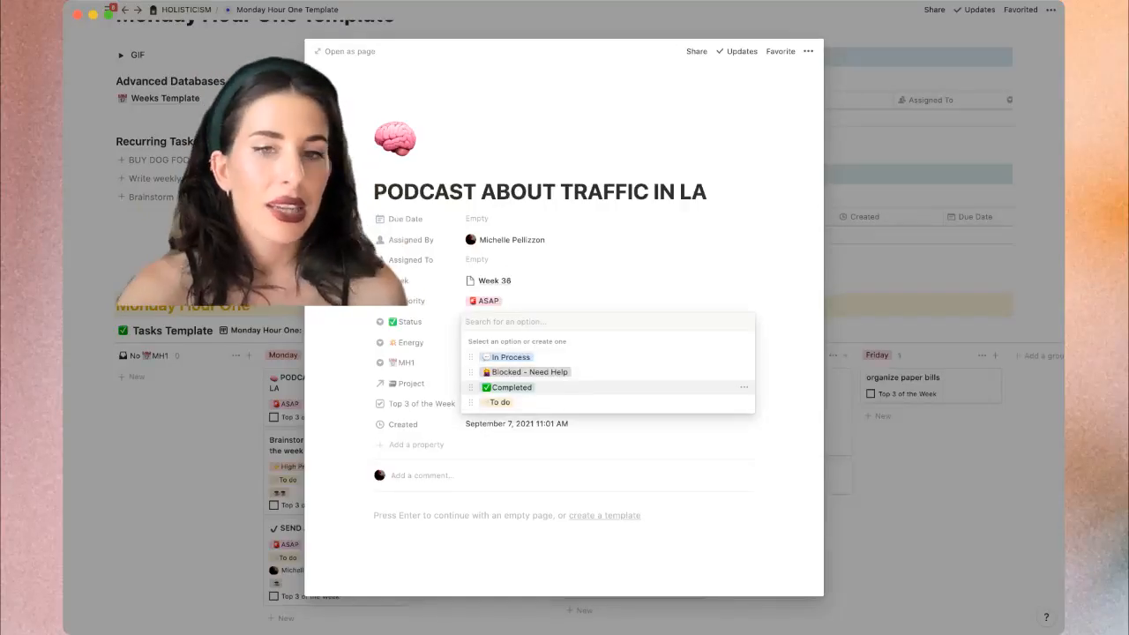
key(Down)
key(Return)
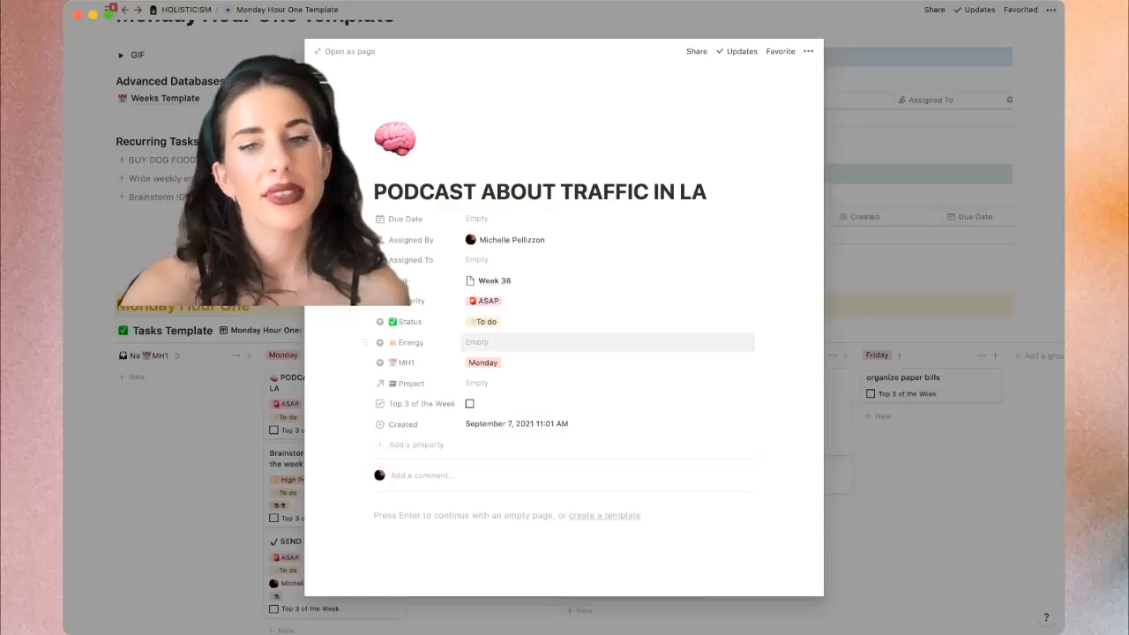
click(494, 343)
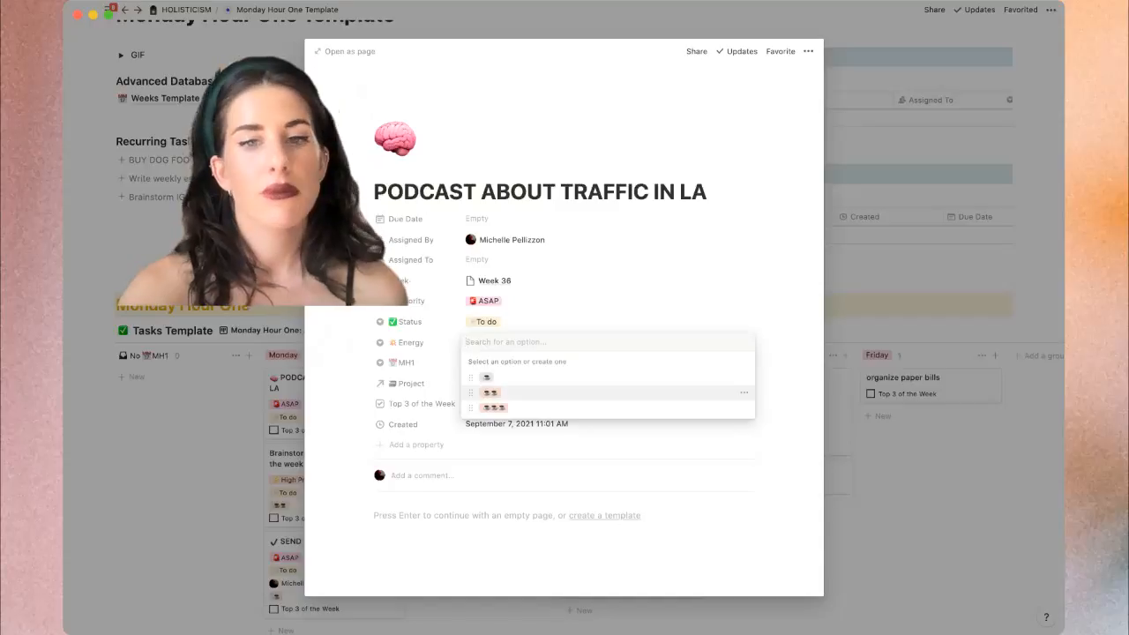
click(490, 393)
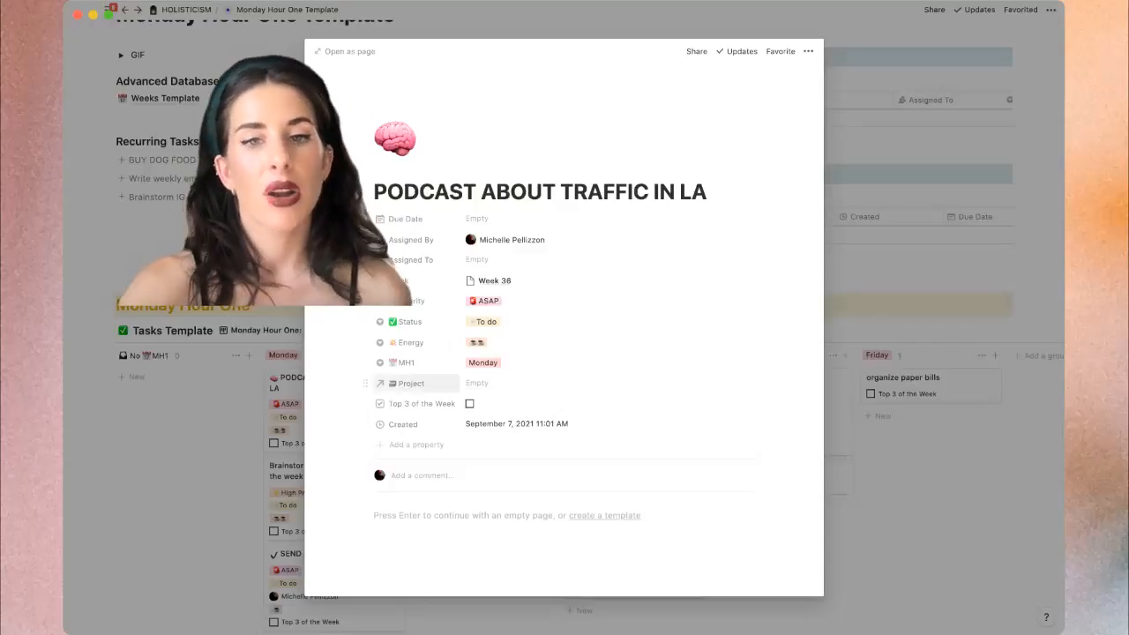
Open the podcast task's Project relation and look through the available projects for a matching one
click(494, 383)
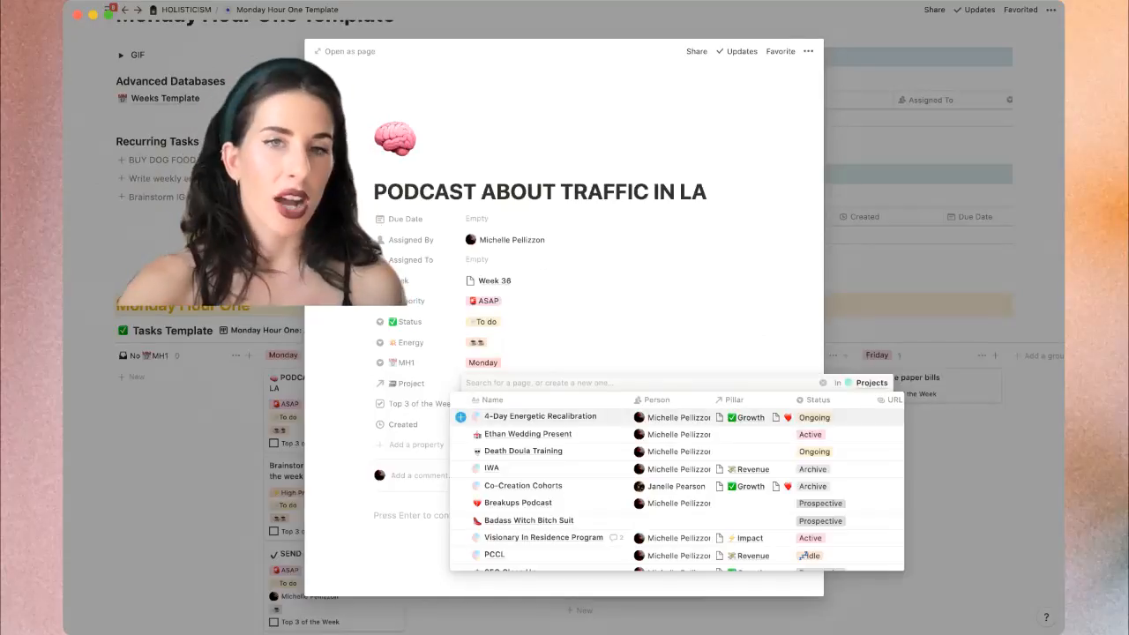
scroll(676, 490, down, 1)
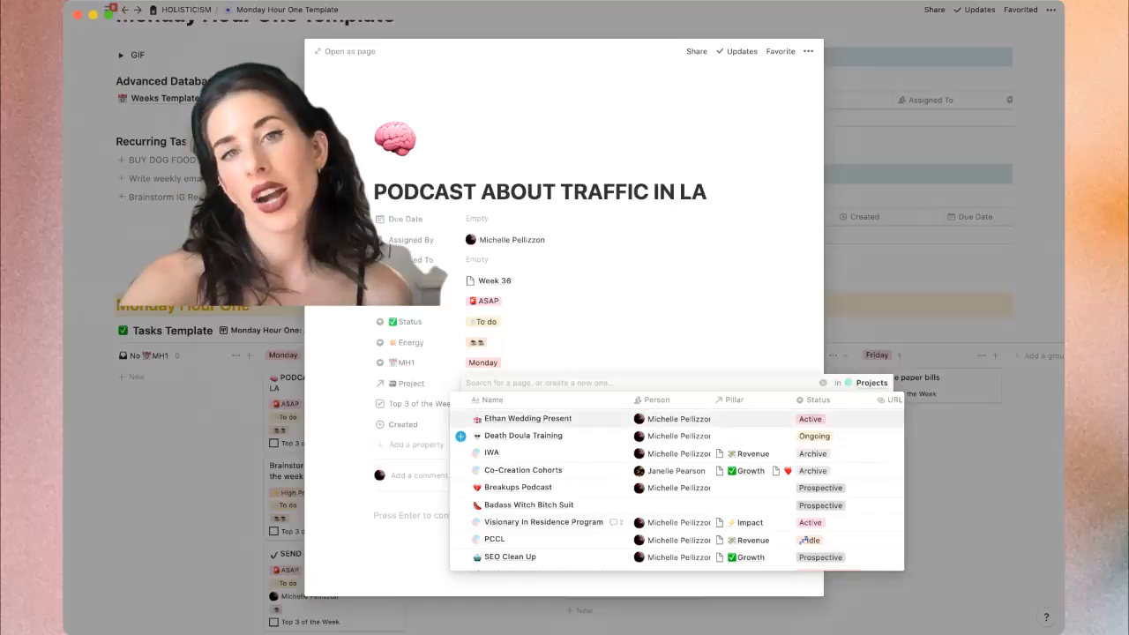
scroll(677, 491, down, 1)
scroll(530, 439, down, 2)
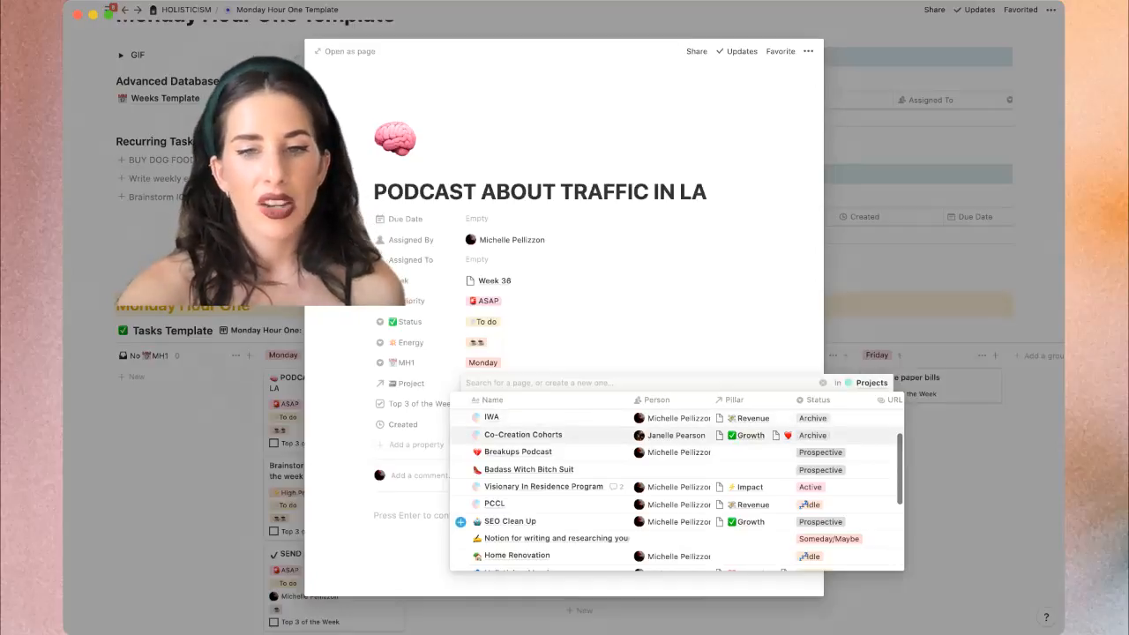
scroll(676, 486, down, 2)
scroll(677, 486, up, 3)
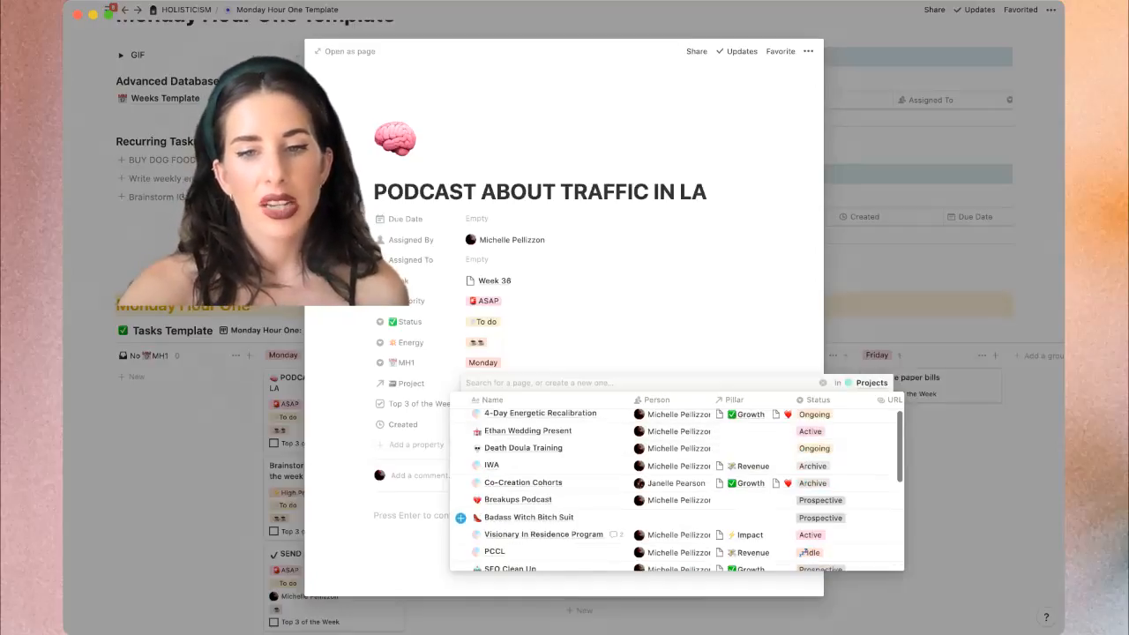
scroll(677, 485, down, 2)
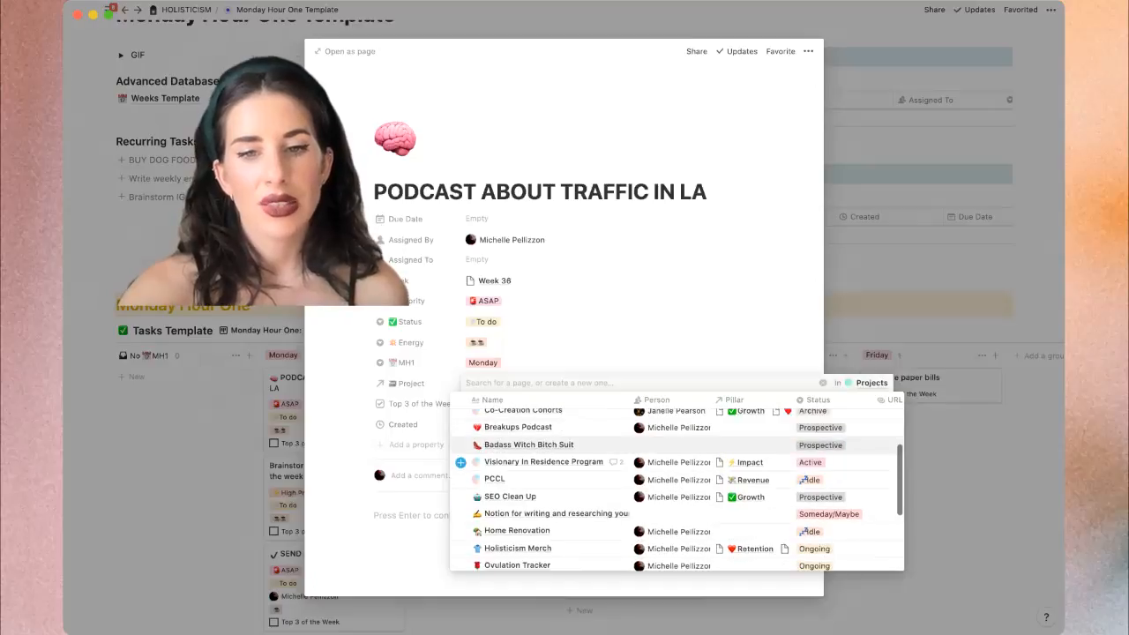
scroll(676, 485, down, 3)
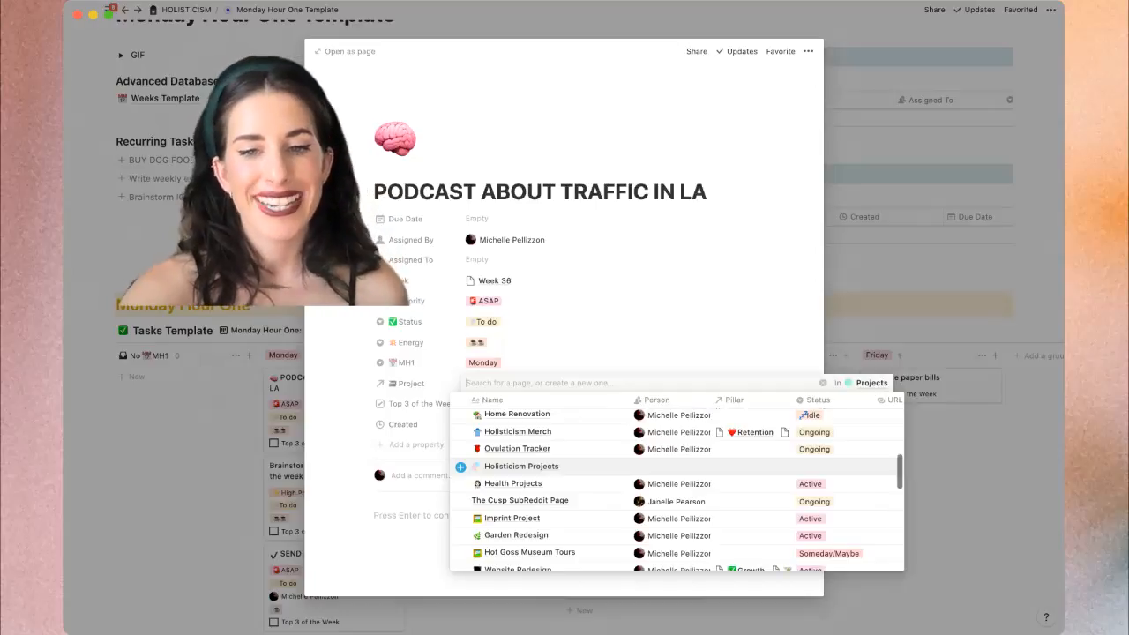
scroll(677, 486, up, 10)
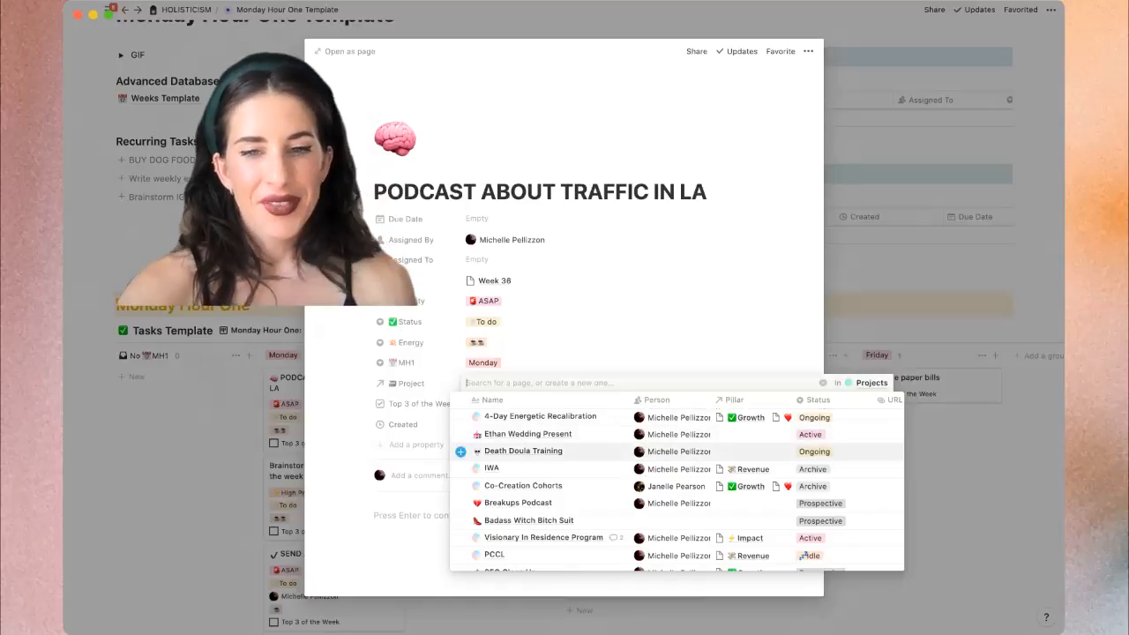
scroll(676, 485, down, 2)
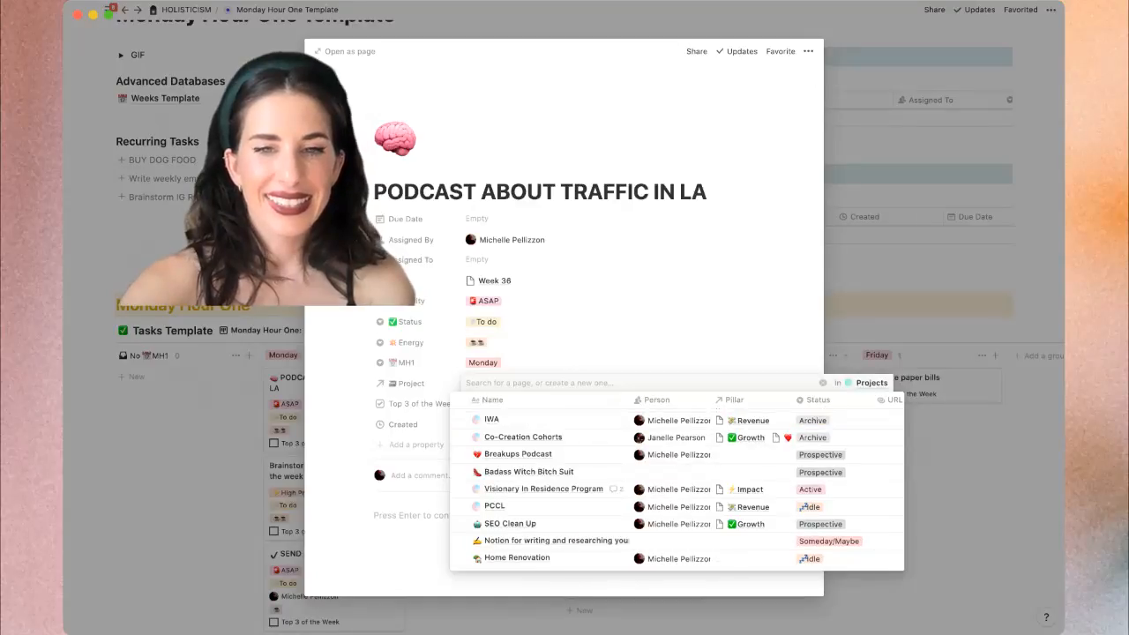
scroll(617, 497, down, 2)
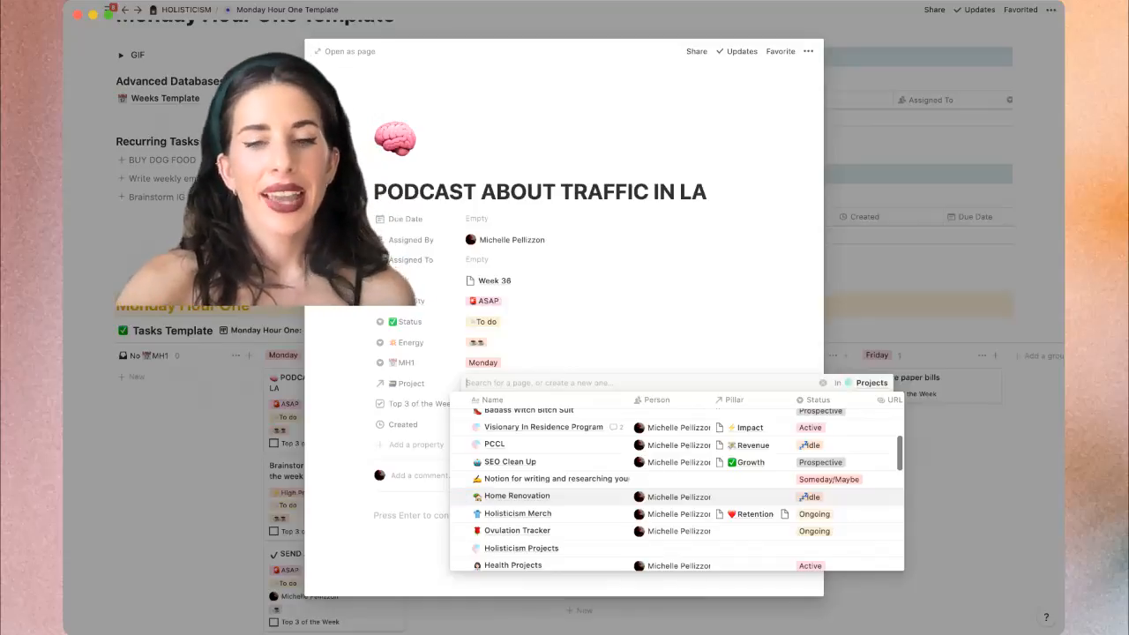
Search the projects for "twelfth", link The Twelfth House to the podcast task, and close the task page
text(twelfth)
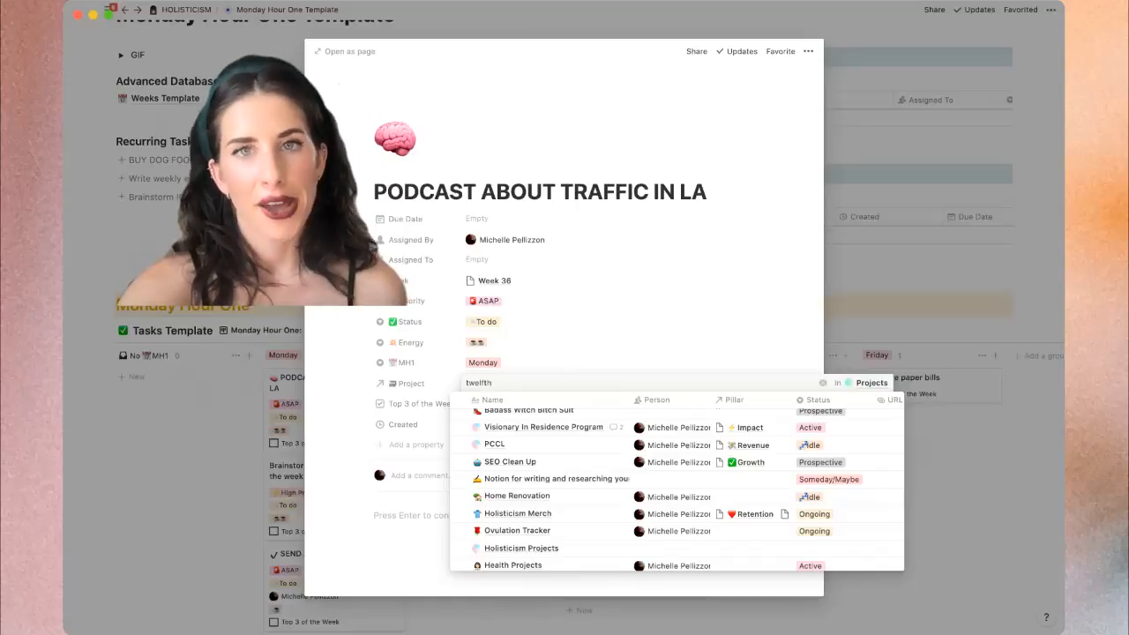
key(Down)
key(Down)
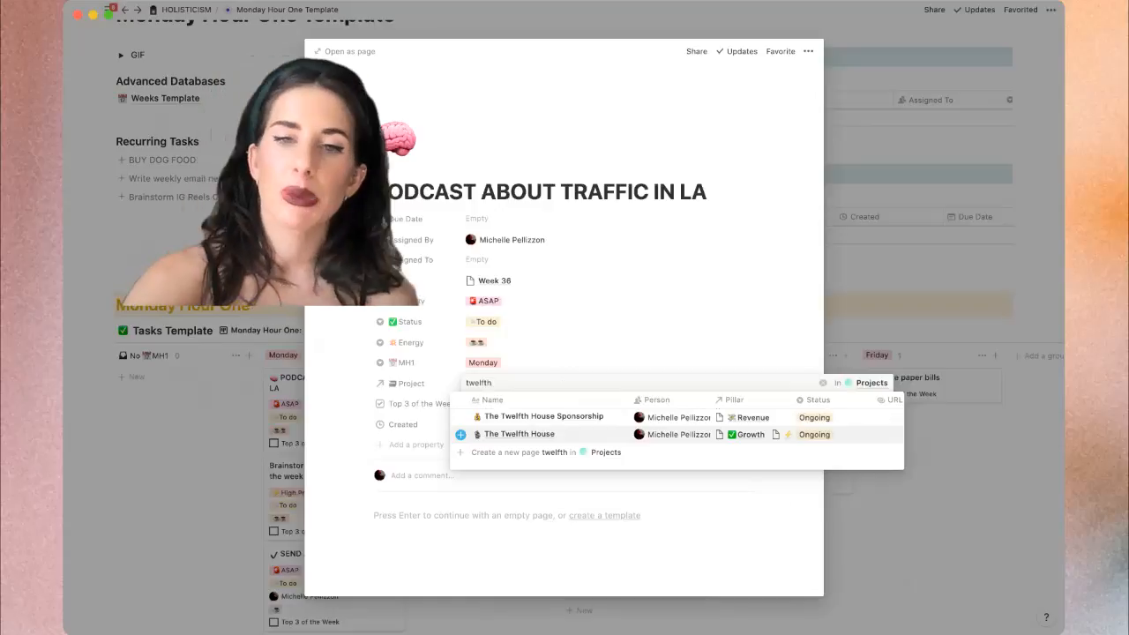
key(Return)
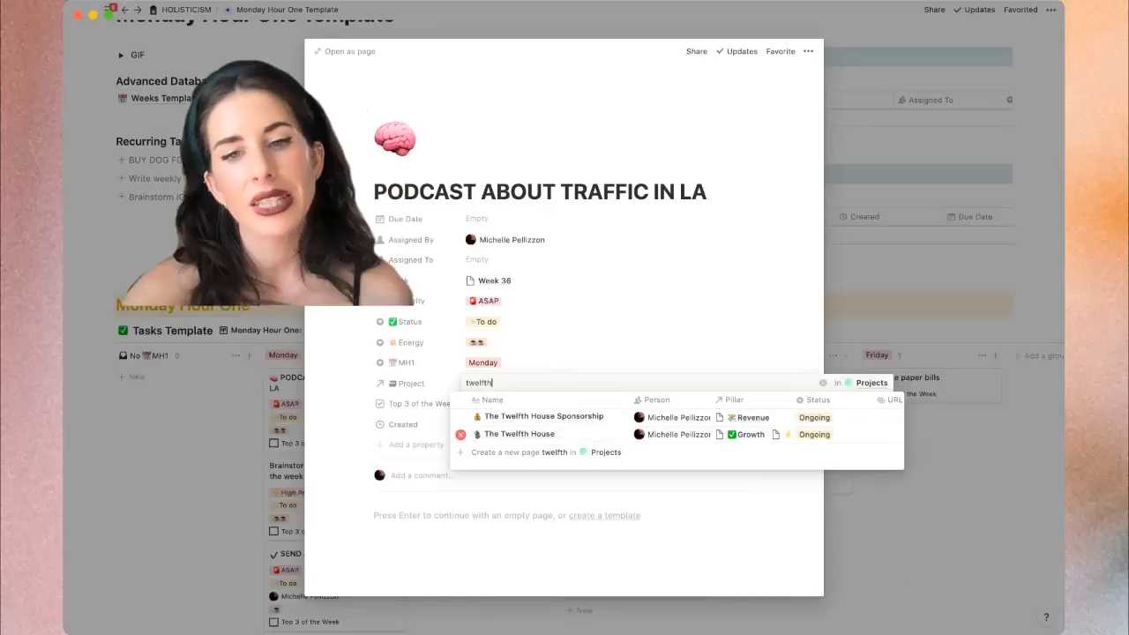
key(Escape)
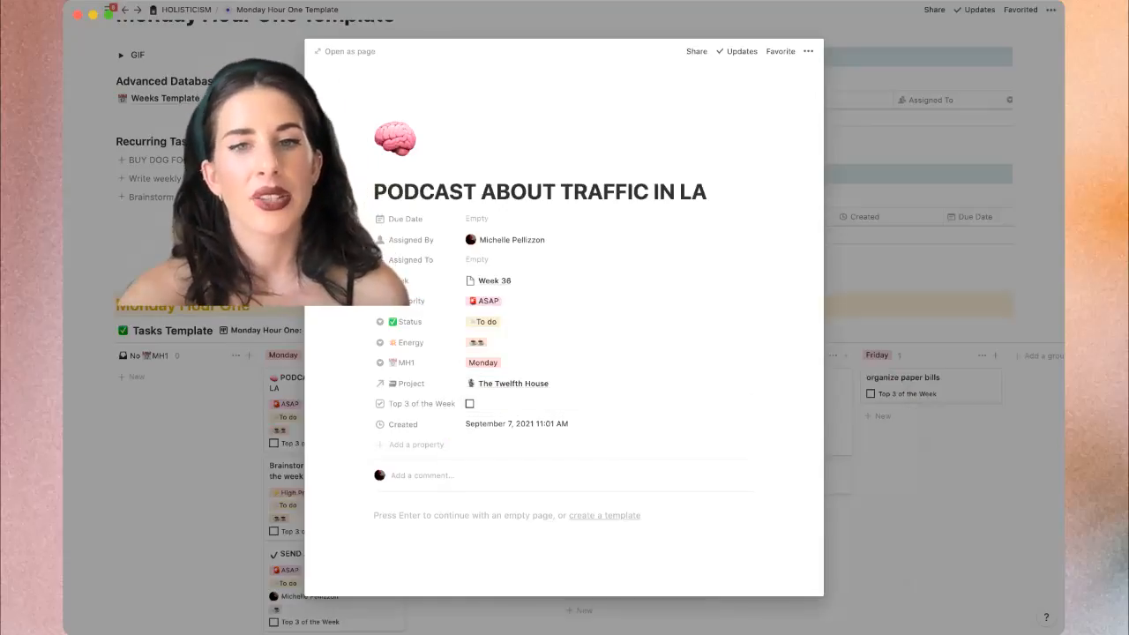
key(Escape)
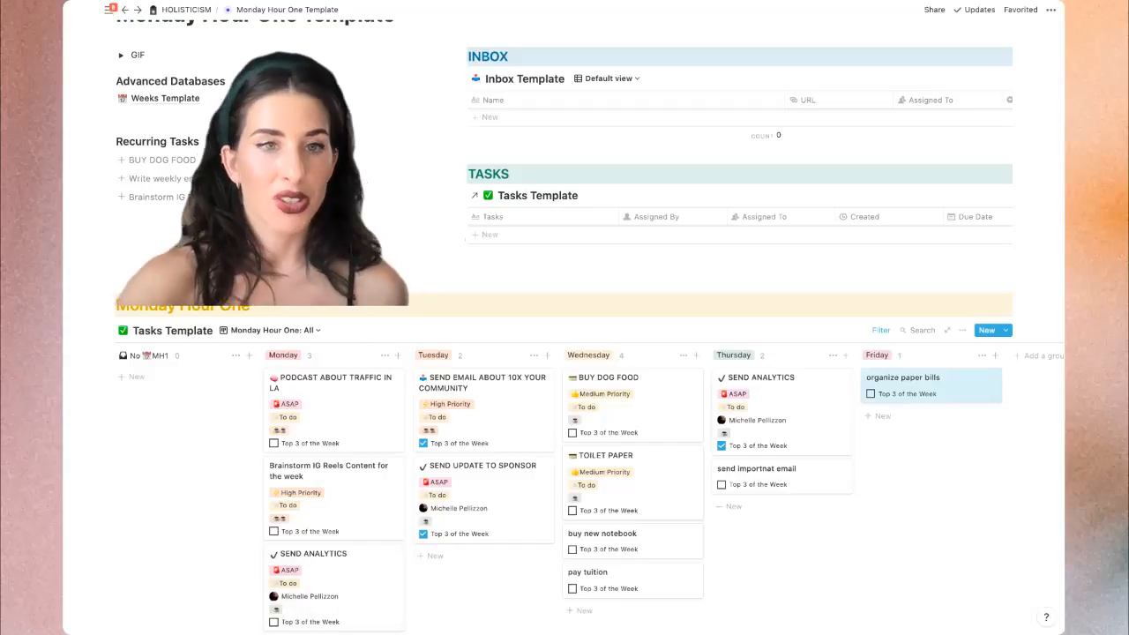
Reopen Monday's PODCAST ABOUT TRAFFIC IN LA task, set its Status to Completed, and return to the board
mouse_move(108, 9)
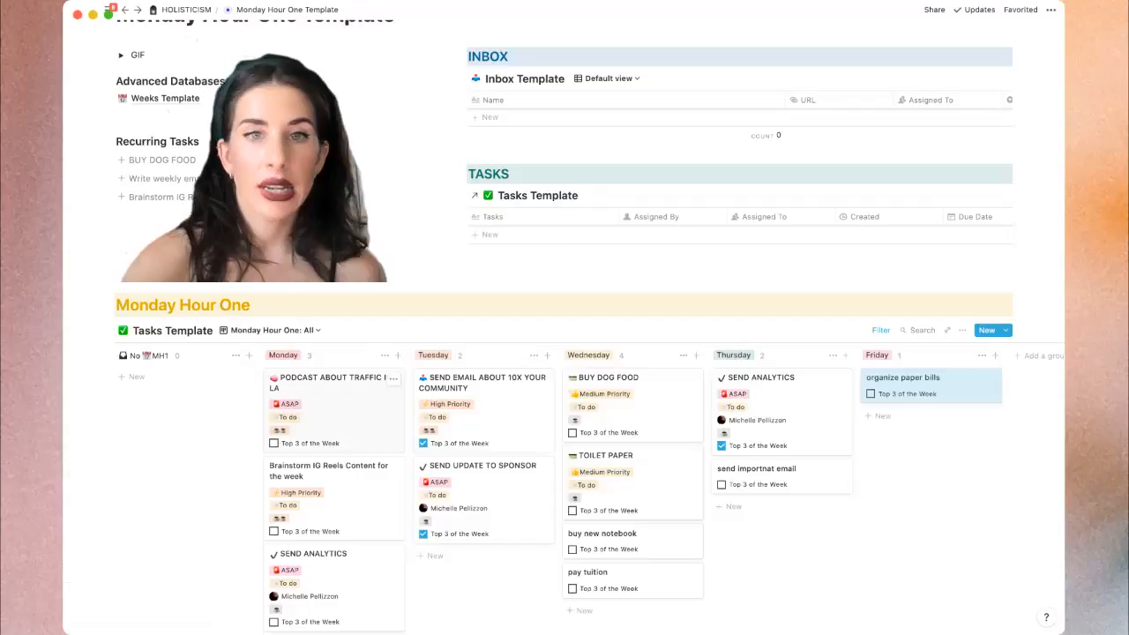
click(334, 409)
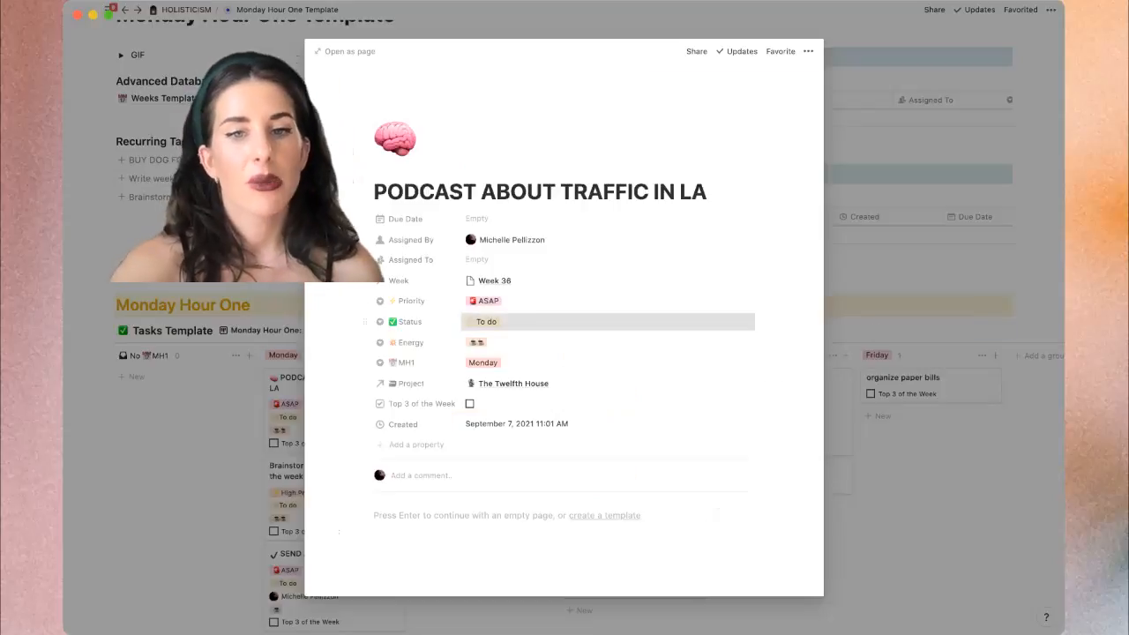
click(530, 322)
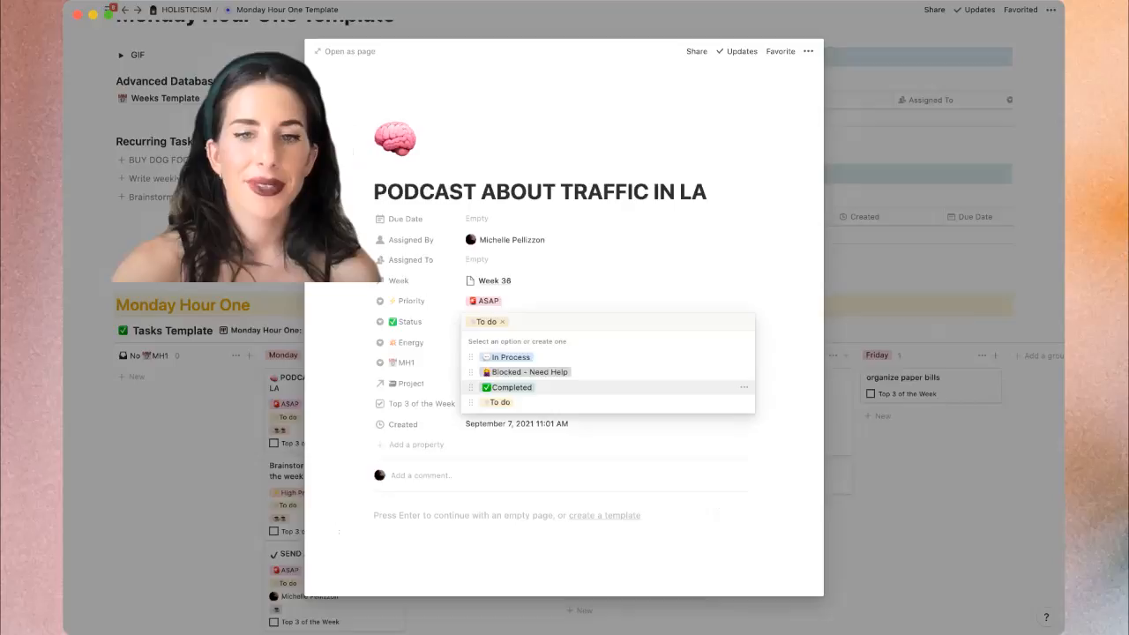
click(512, 387)
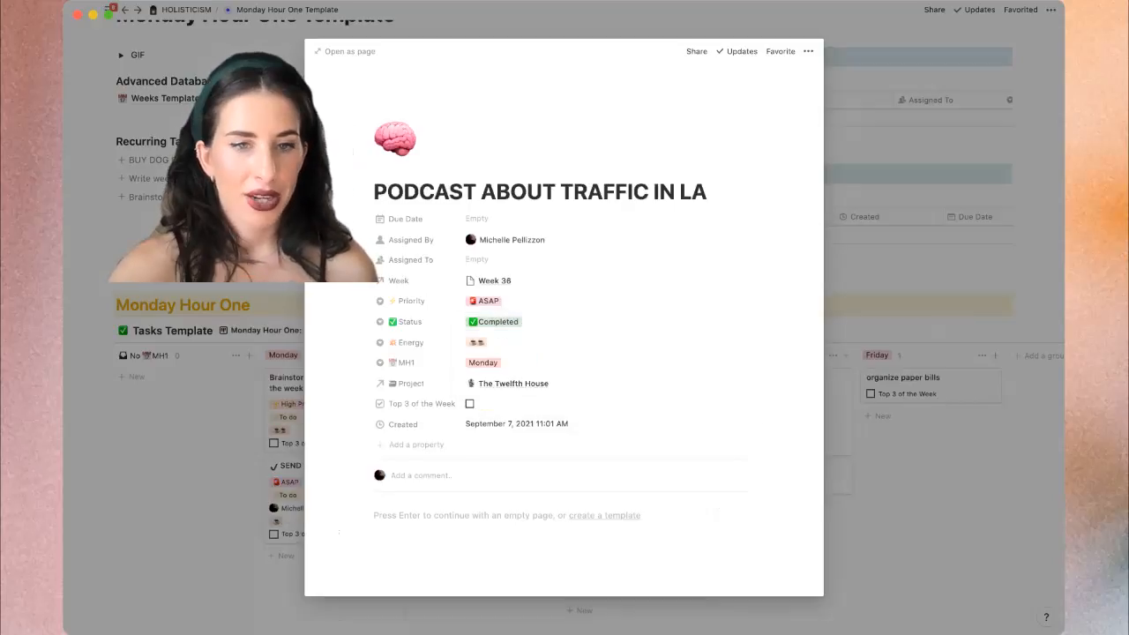
key(Escape)
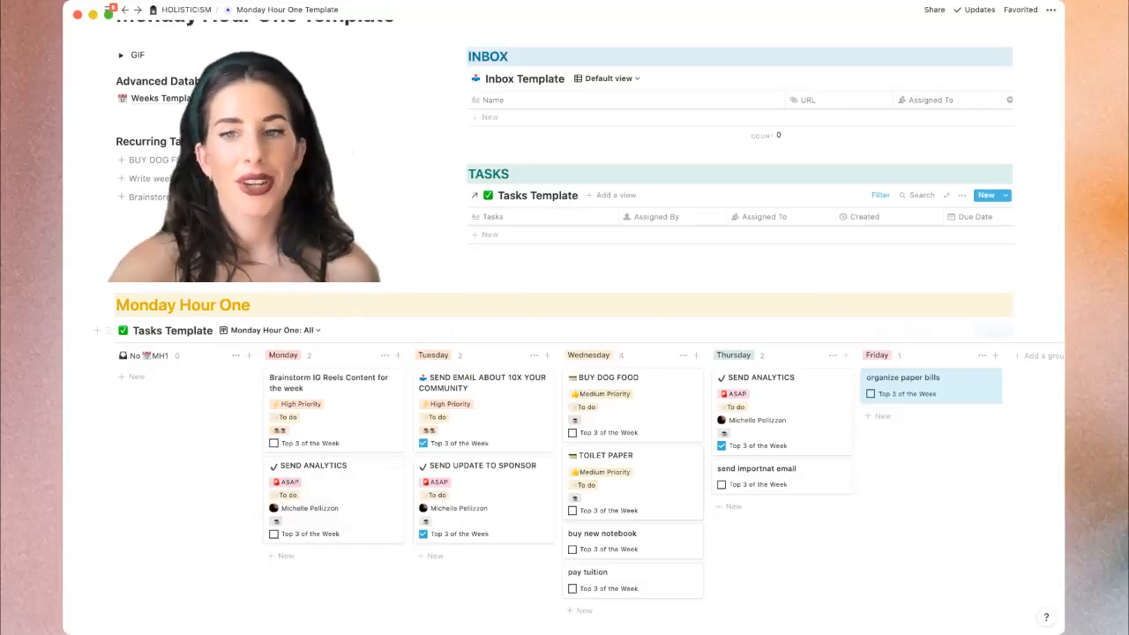
Examine the Status and Week filter rules applied to the Monday Hour One: All board
click(881, 331)
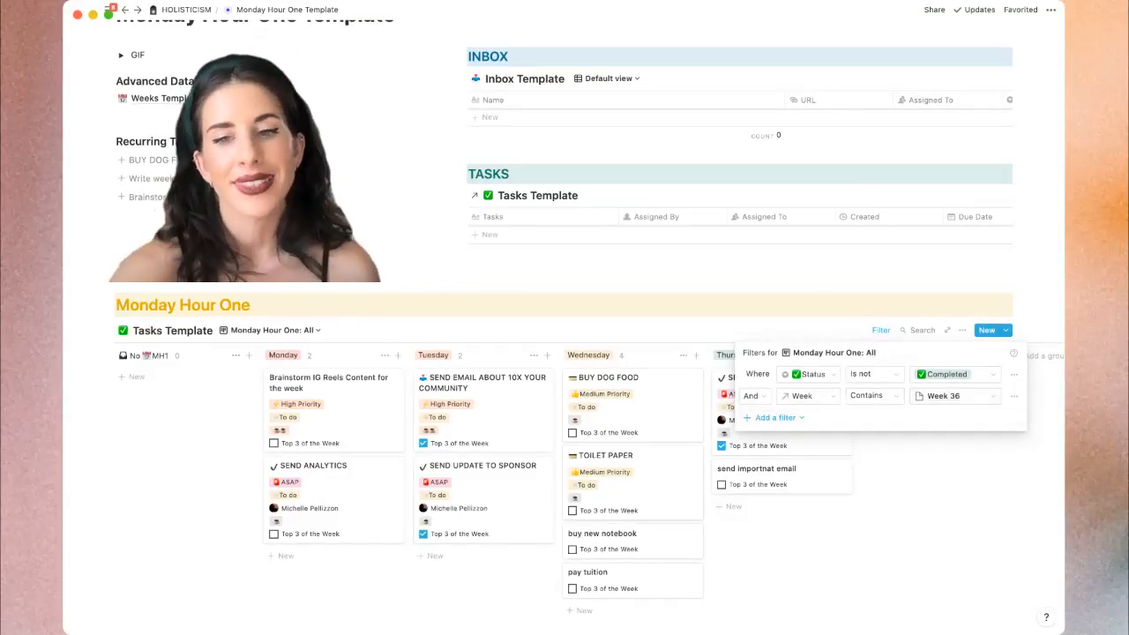
key(Escape)
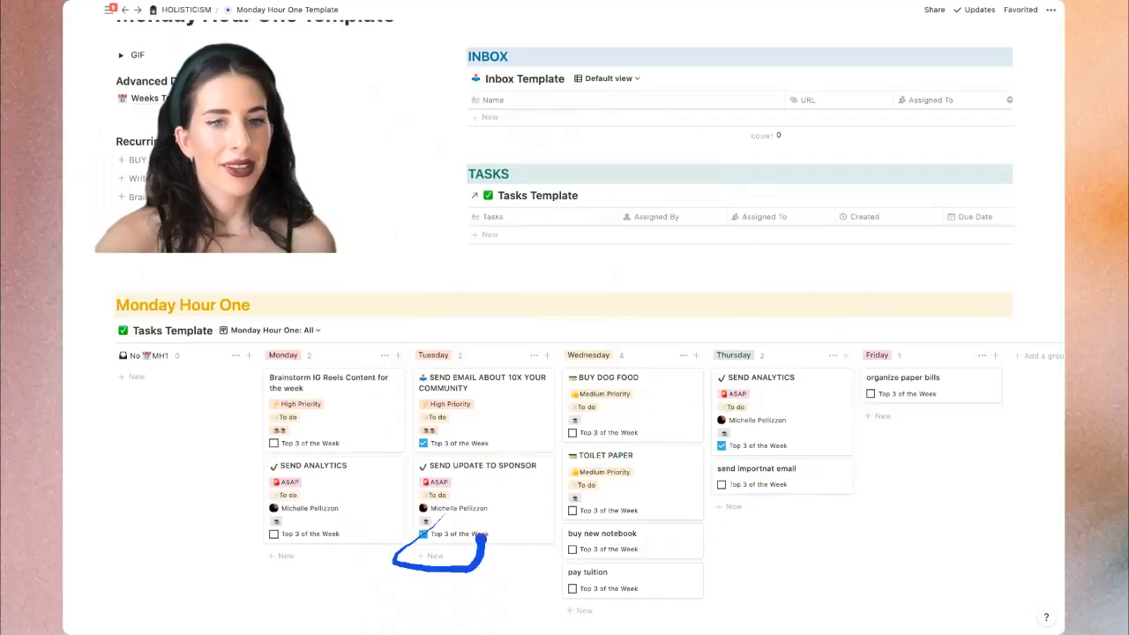
click(423, 533)
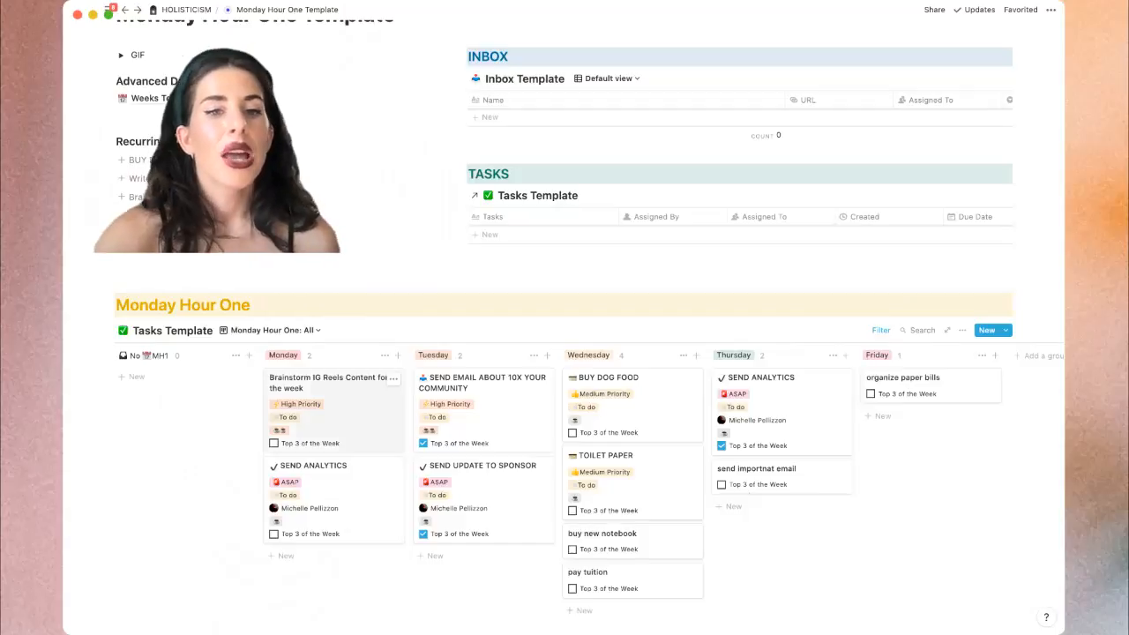
Reschedule Monday's Brainstorm IG Reels Content for the week and SEND ANALYTICS cards to Tuesday
drag(450, 379, 481, 375)
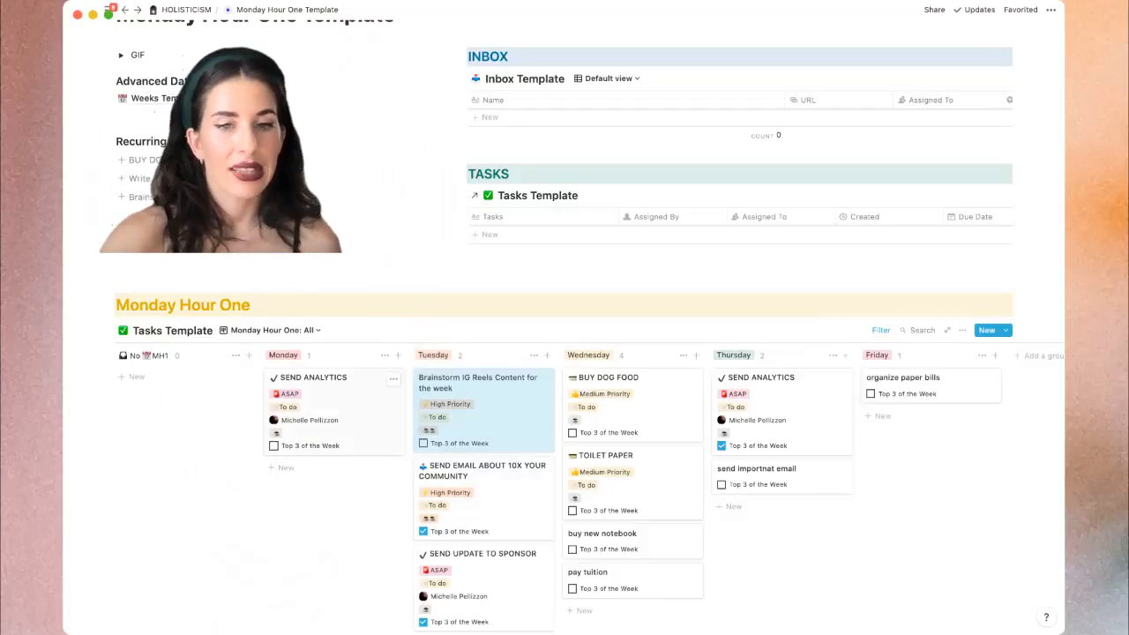
drag(477, 410, 477, 399)
drag(313, 376, 481, 380)
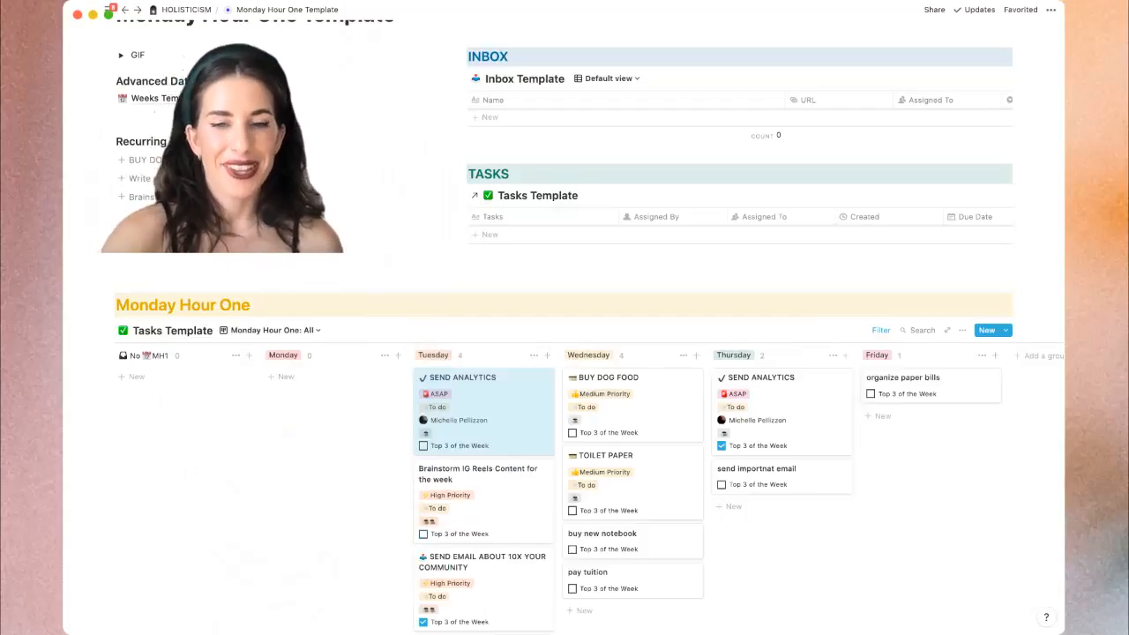
Move the Brainstorm IG Reels Content for the week card from Tuesday to the first position under Wednesday
scroll(481, 379, down, 2)
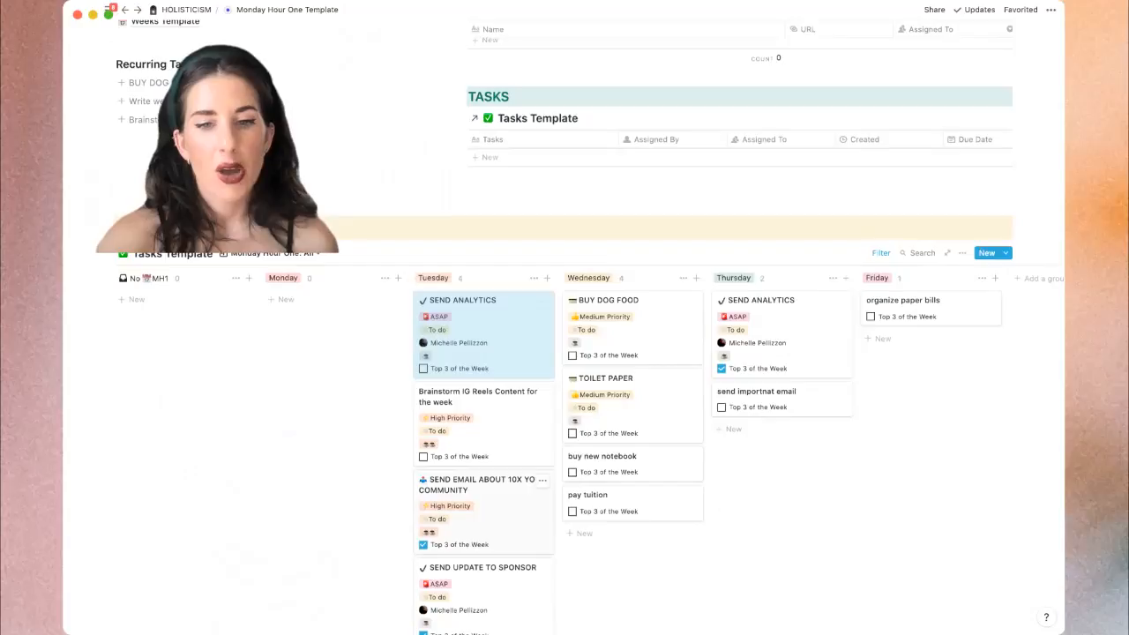
scroll(494, 424, down, 1)
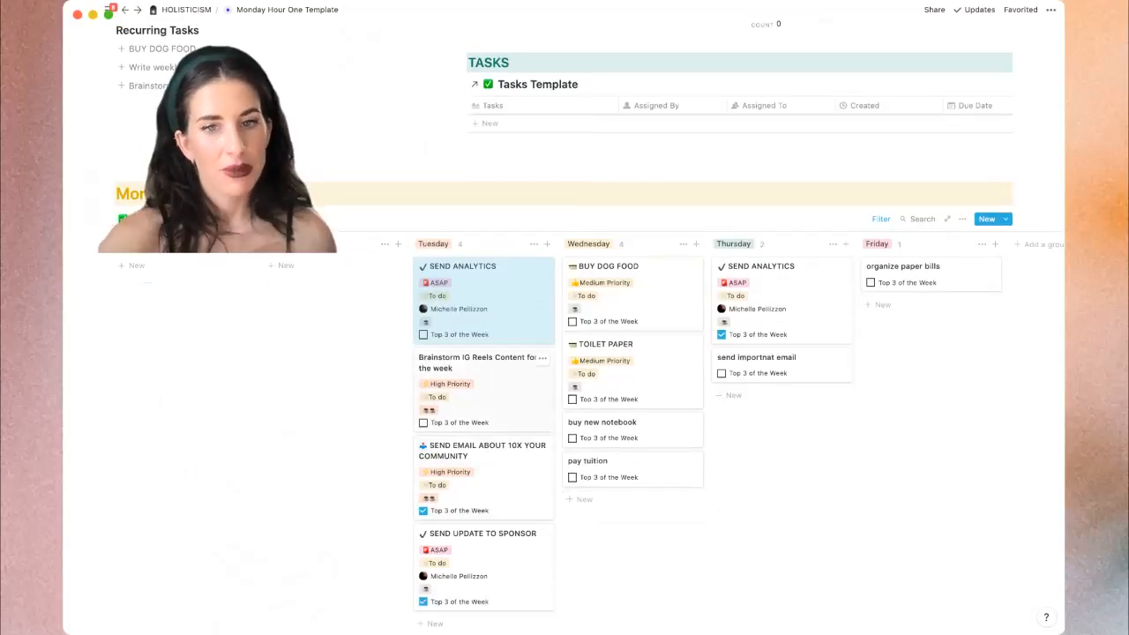
drag(481, 403, 624, 282)
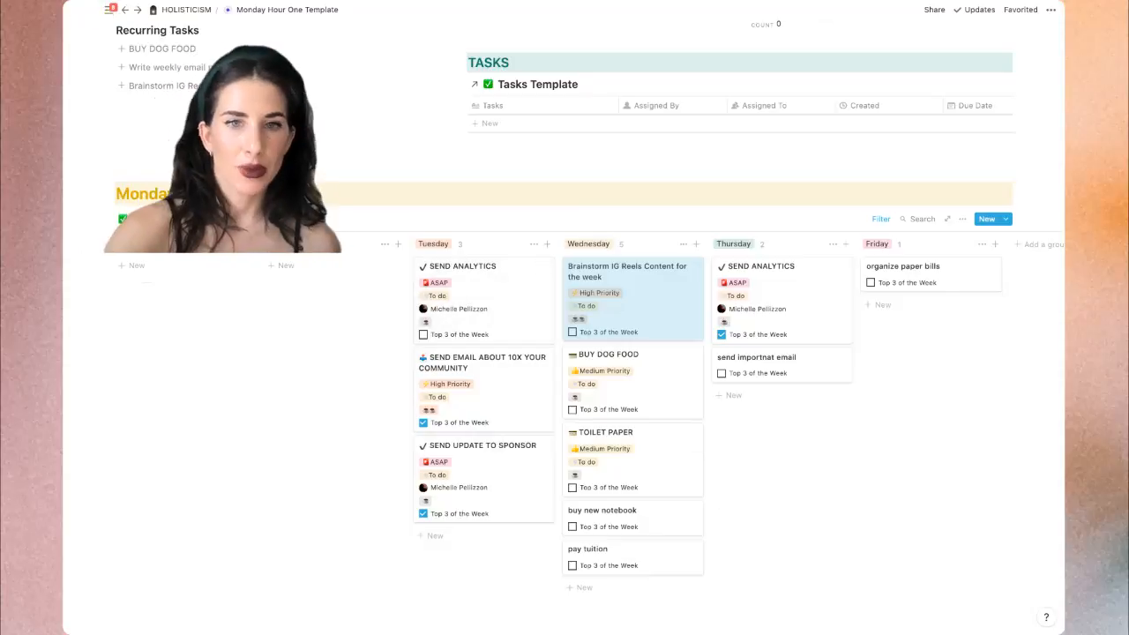
mouse_move(109, 11)
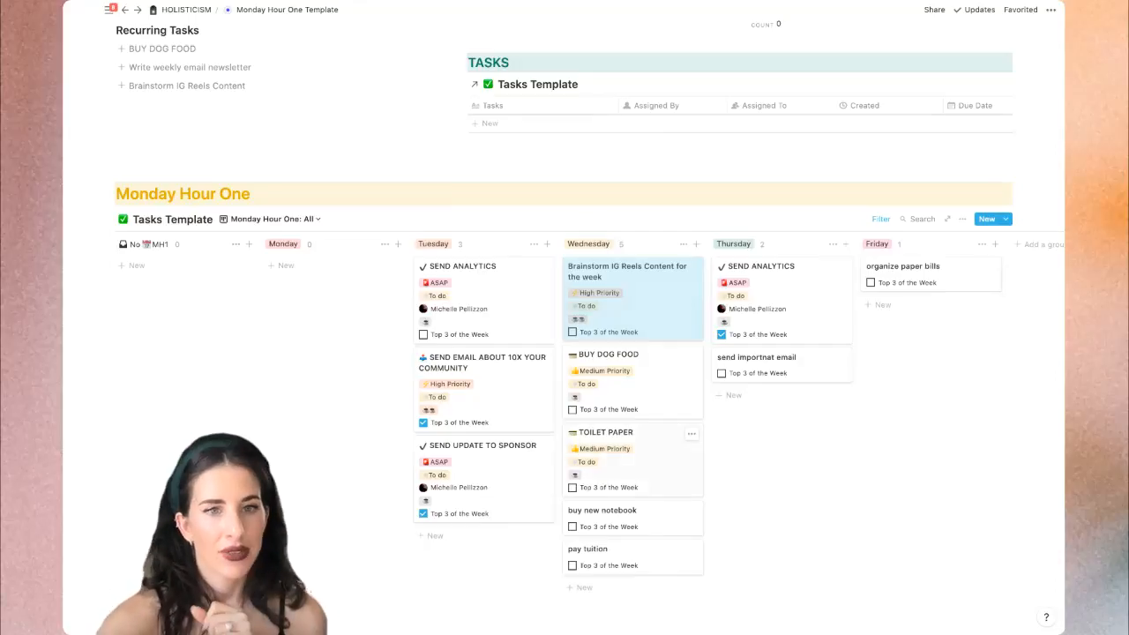
scroll(564, 353, up, 5)
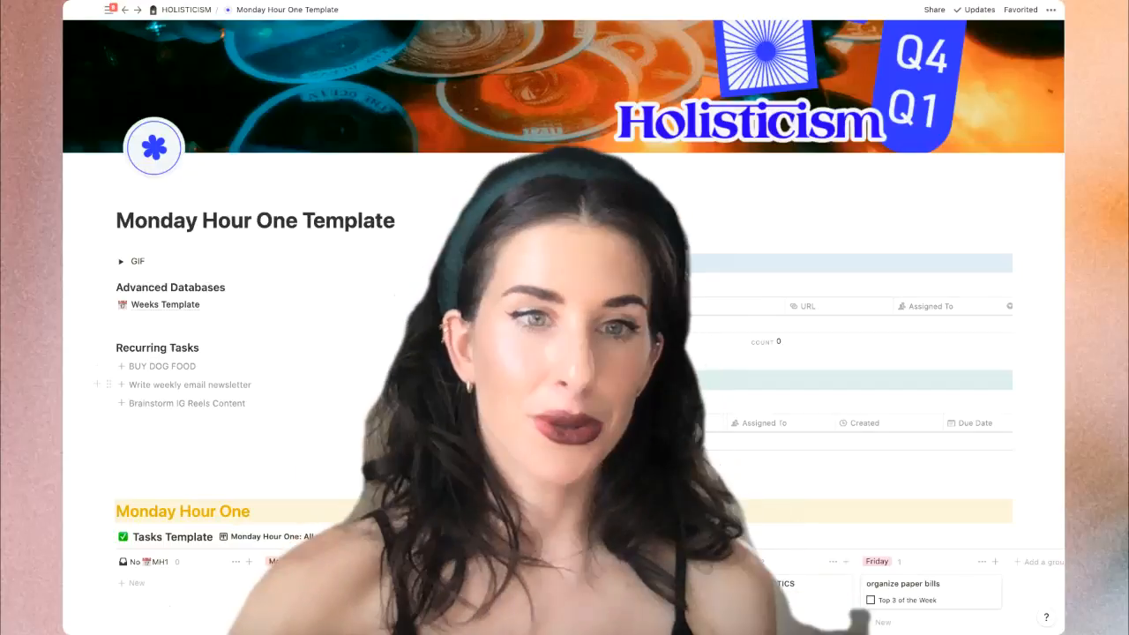
scroll(565, 317, down, 8)
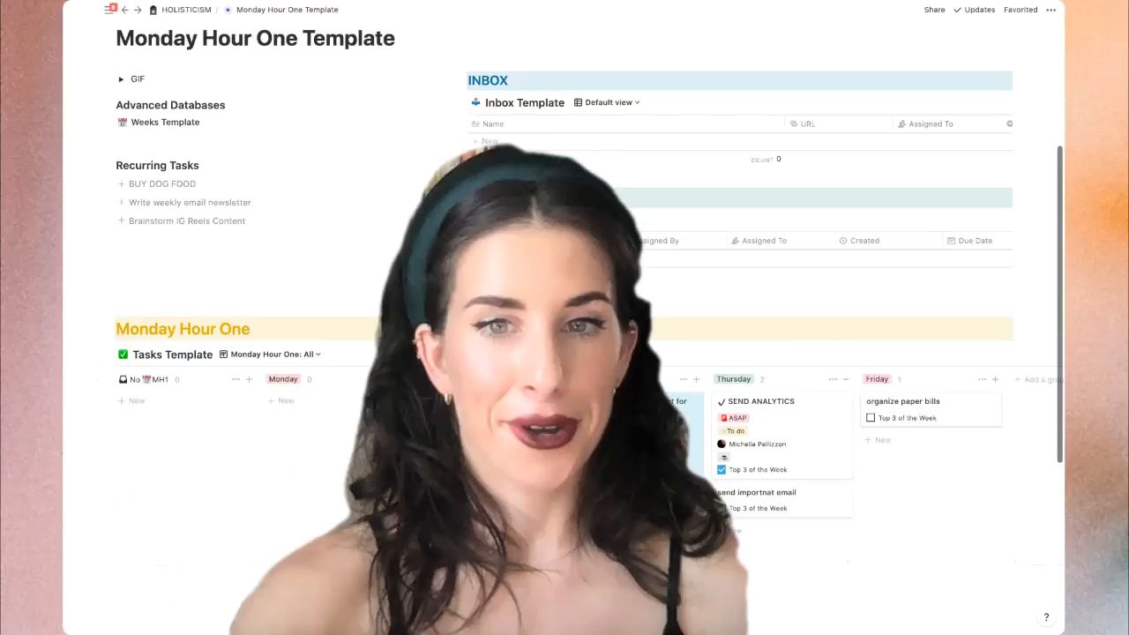
Open Tuesday's SEND UPDATE TO SPONSOR task and unlink Week 36 from its Week property
scroll(565, 353, down, 1)
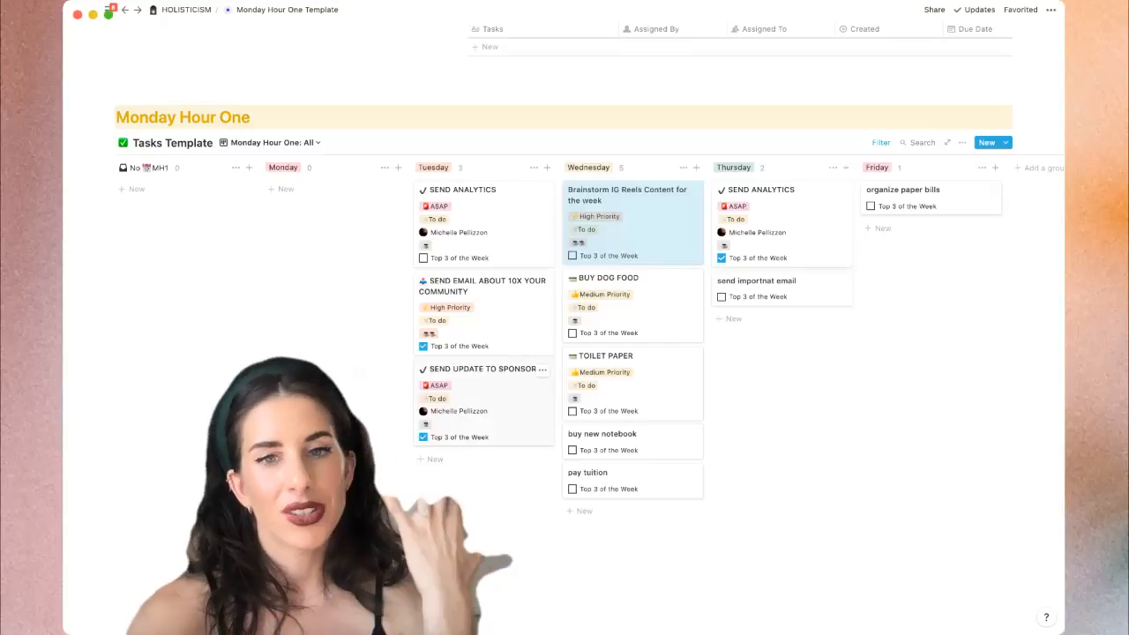
click(491, 388)
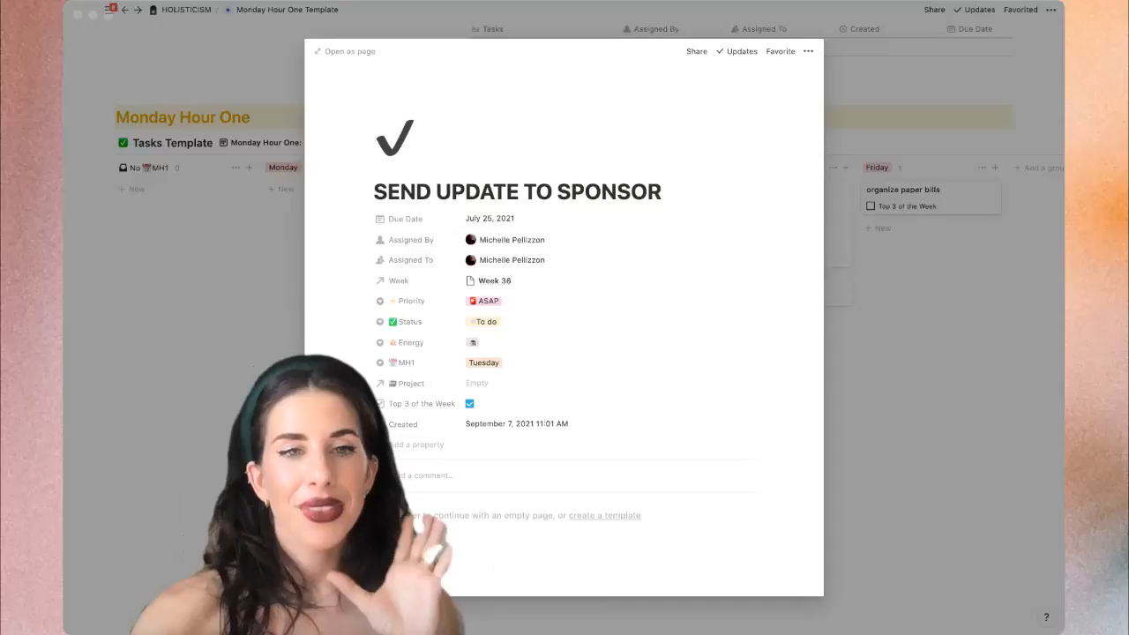
click(667, 192)
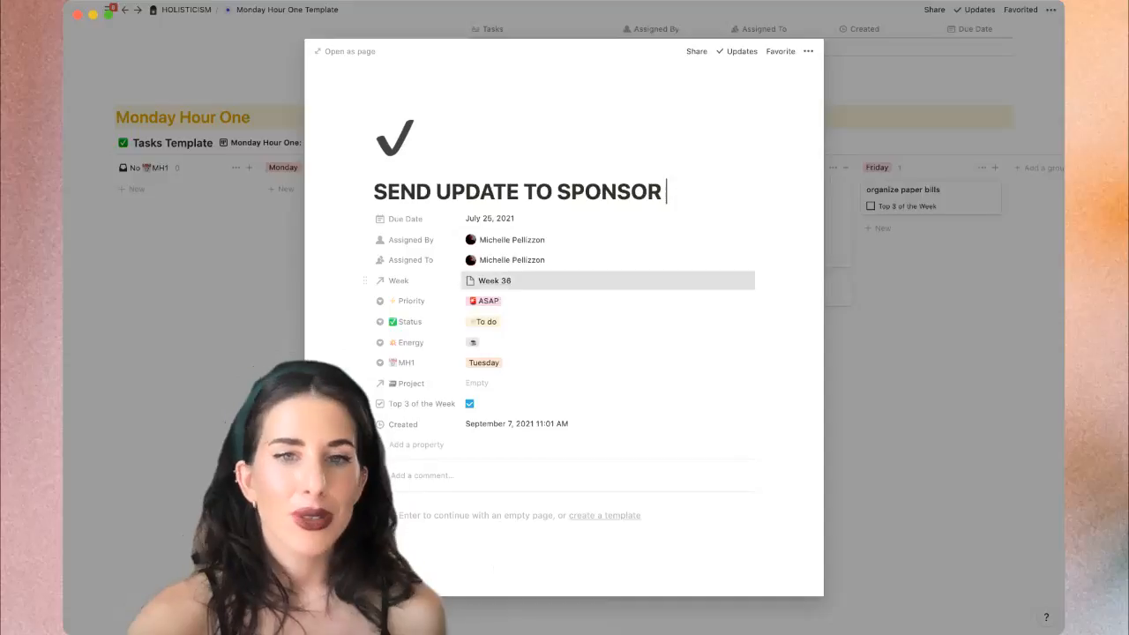
click(547, 281)
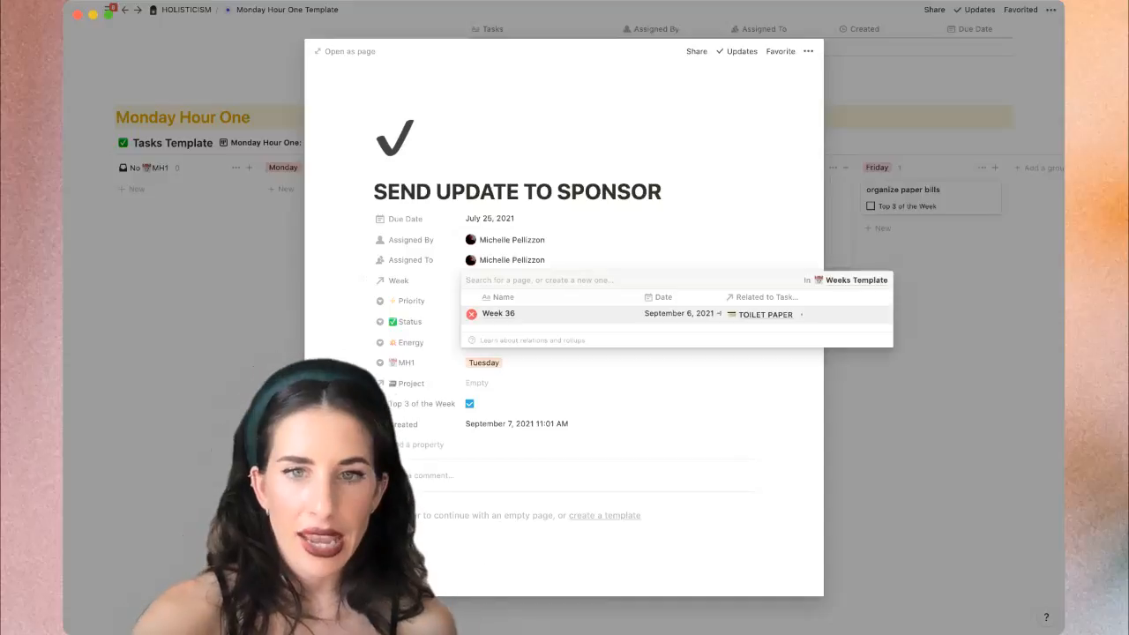
click(472, 314)
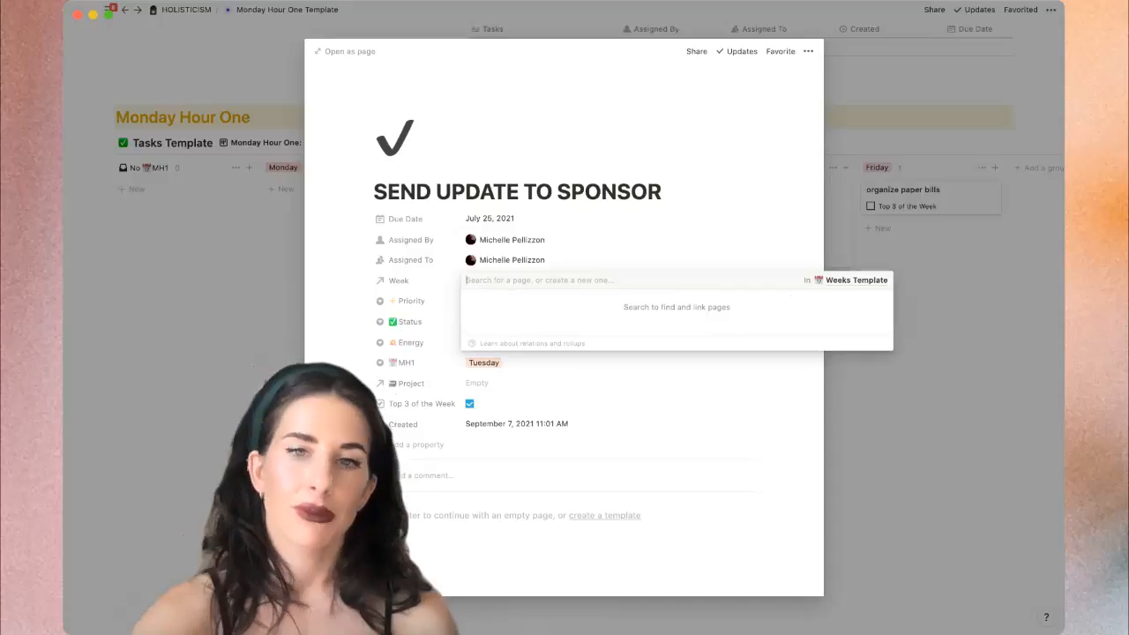
Link Week 38 to the Week property of the SEND UPDATE TO SPONSOR task
click(539, 281)
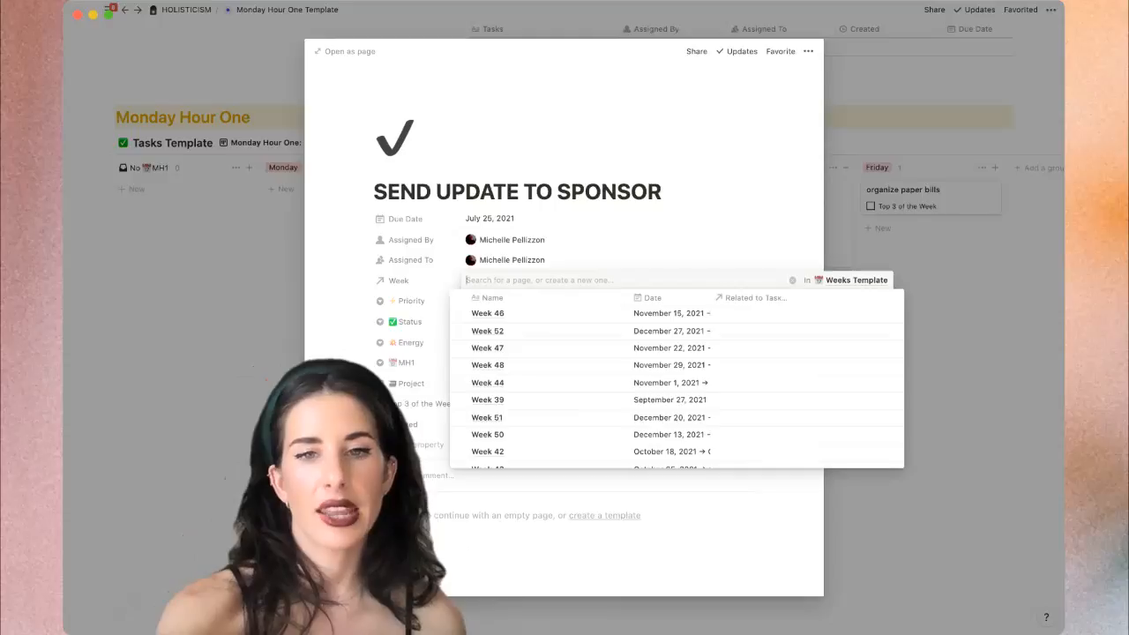
text(38)
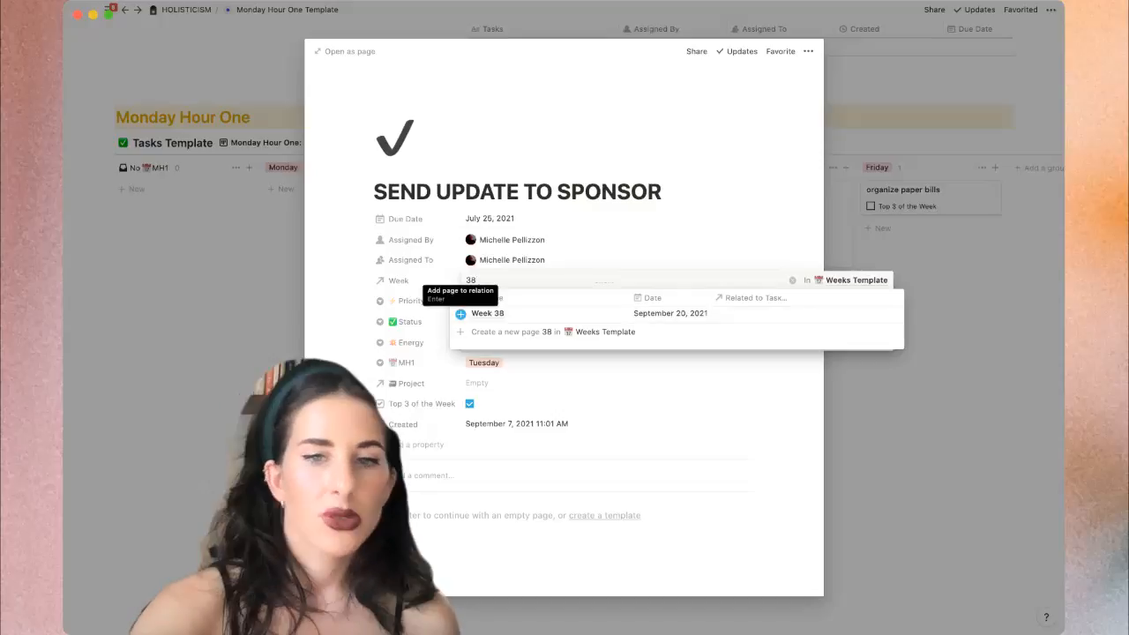
click(460, 314)
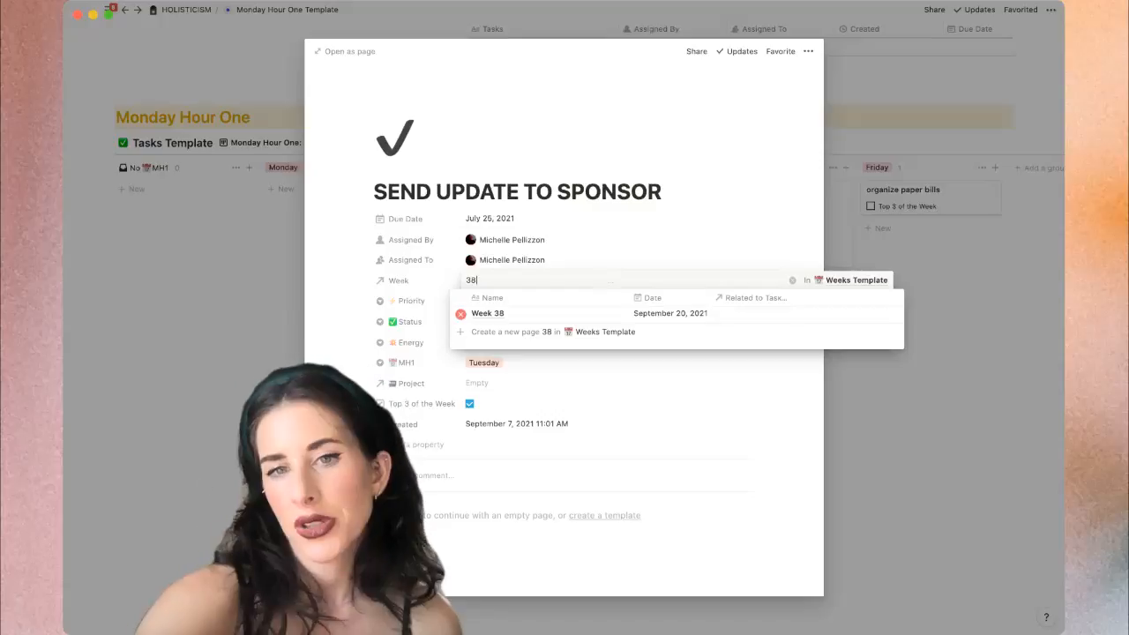
key(Escape)
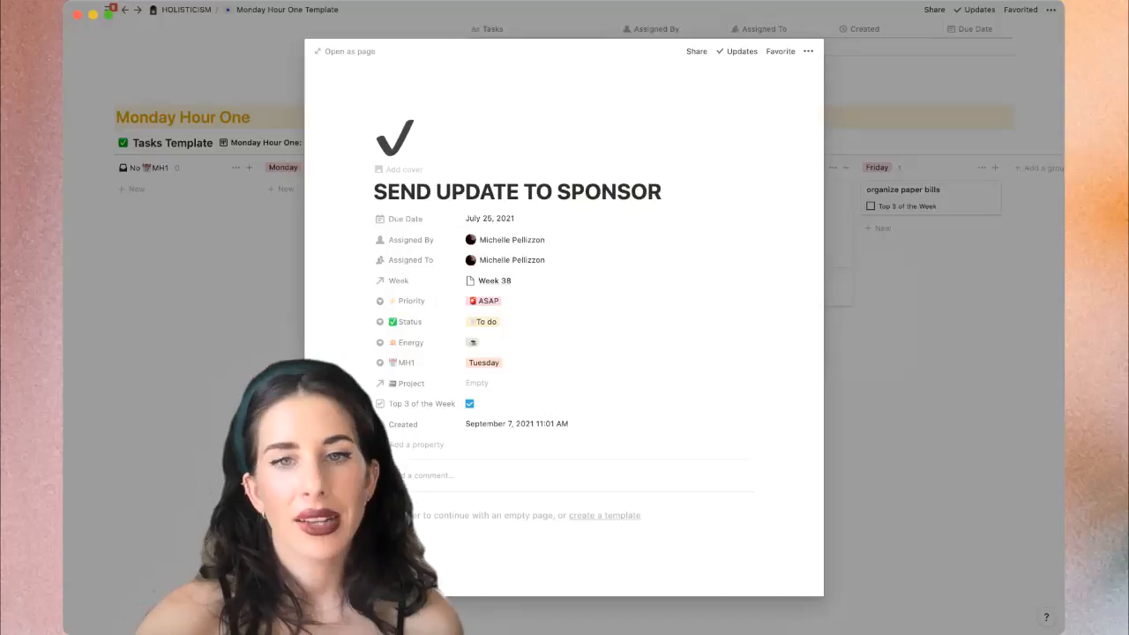
Set the SEND UPDATE TO SPONSOR task's due date to September 27, 2021 and close the task
click(490, 218)
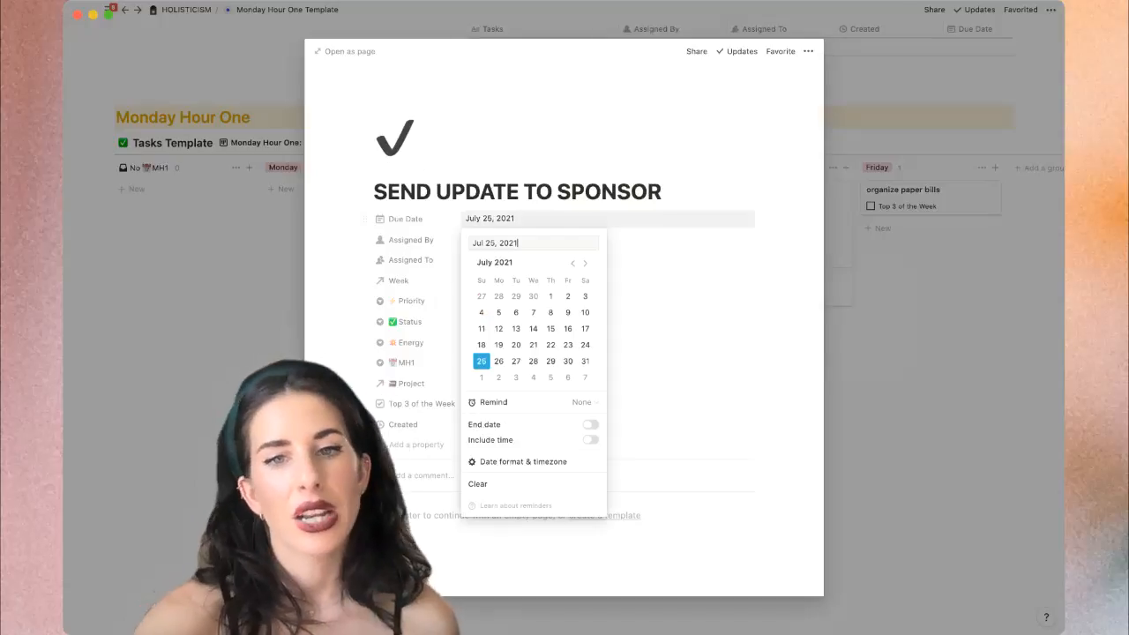
click(585, 263)
click(585, 263)
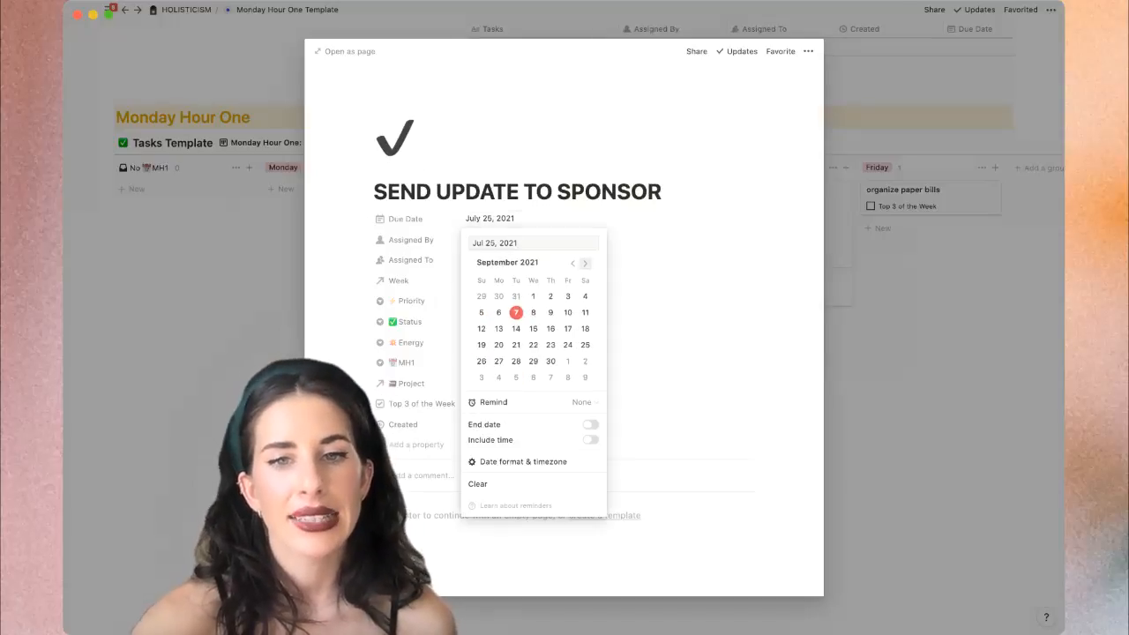
click(585, 263)
click(573, 263)
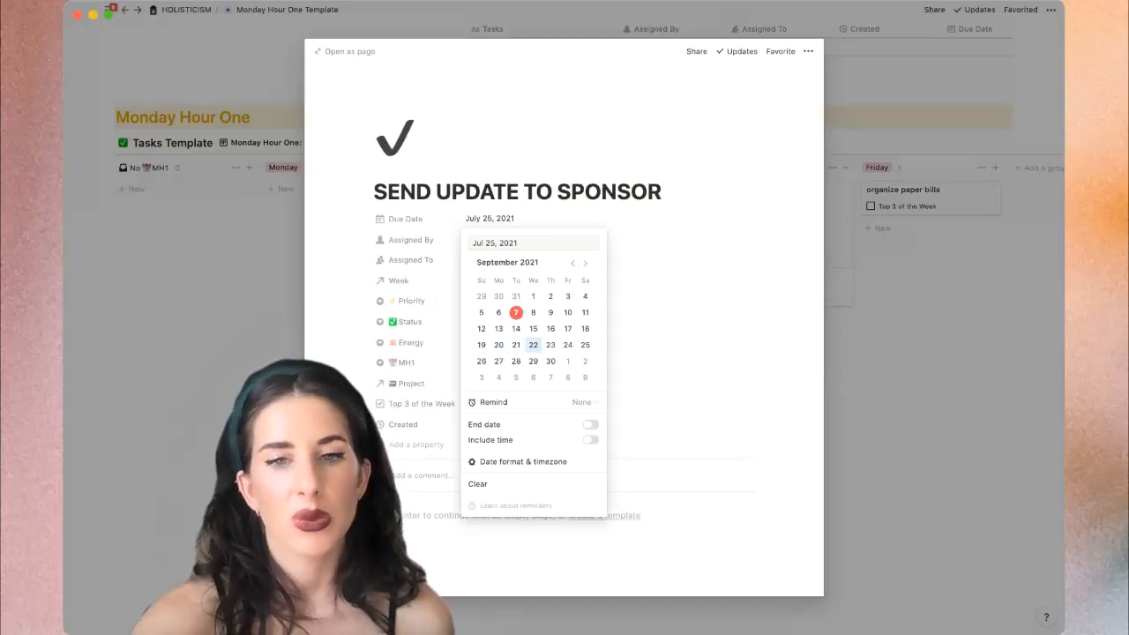
click(499, 361)
key(Escape)
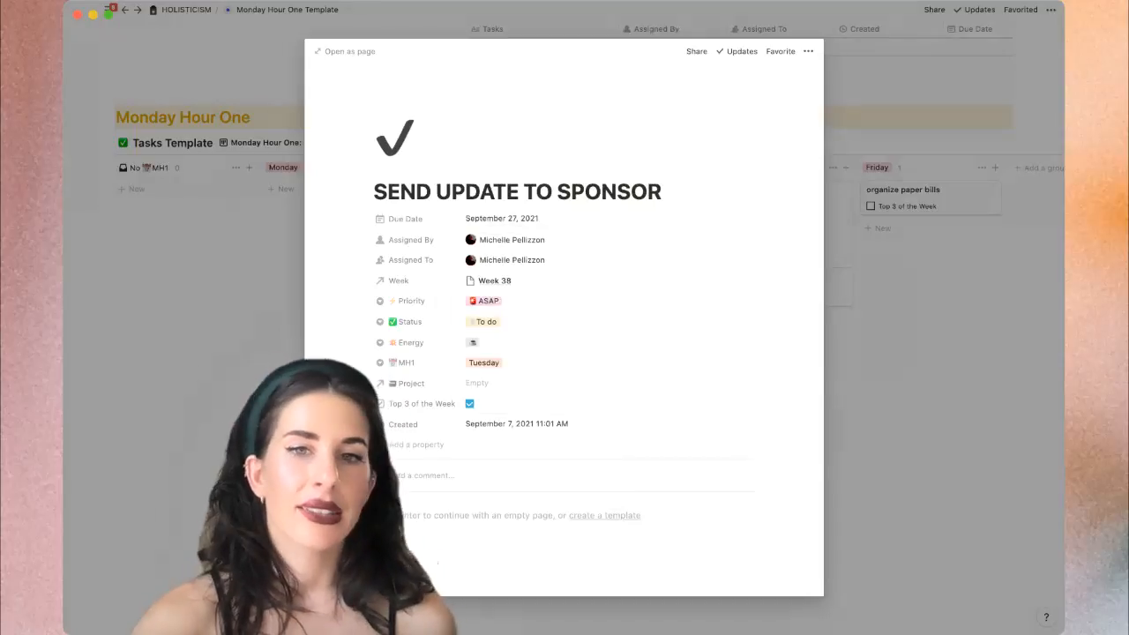
key(Escape)
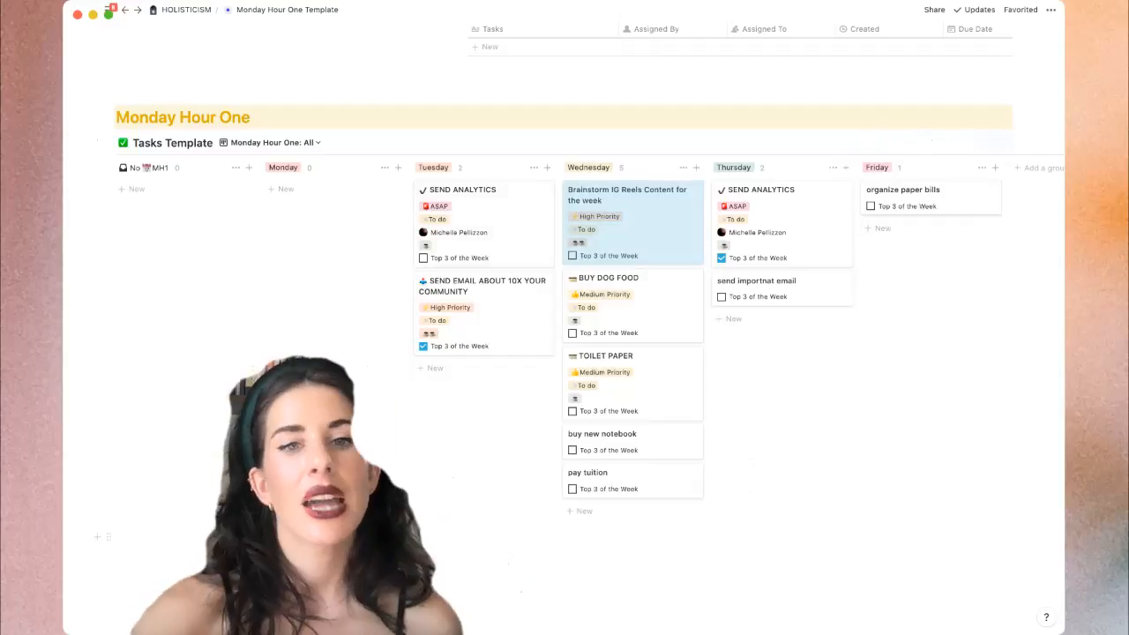
Replace Week 36 with Week 38 on both SEND ANALYTICS cards, Brainstorm IG Reels Content for the week, and organize paper bills in one bulk edit
drag(313, 253, 923, 202)
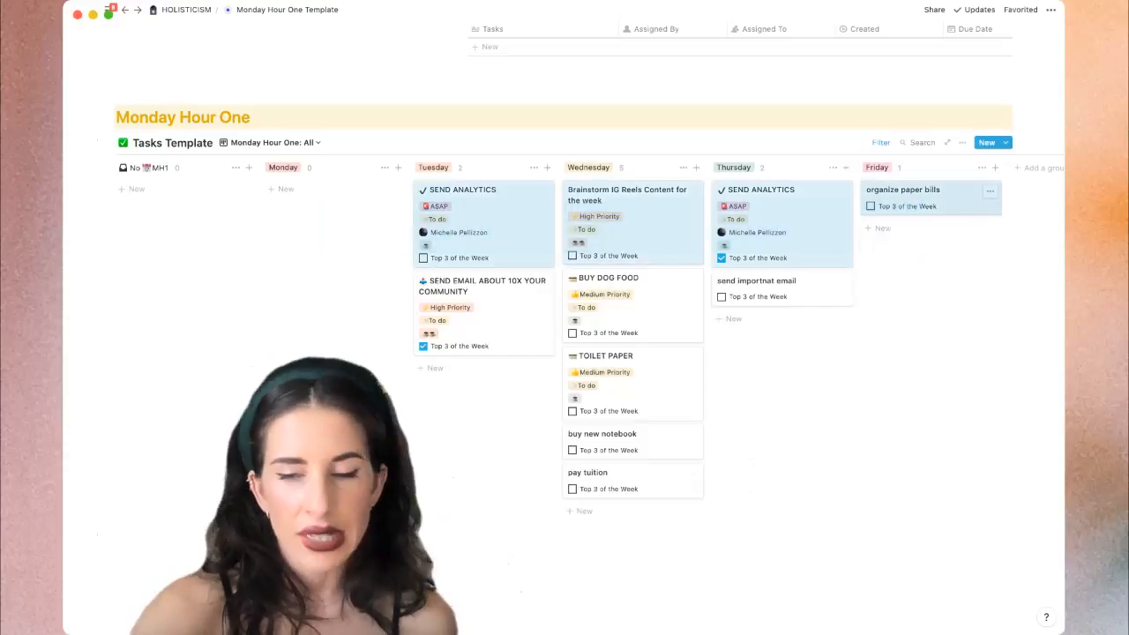
click(990, 190)
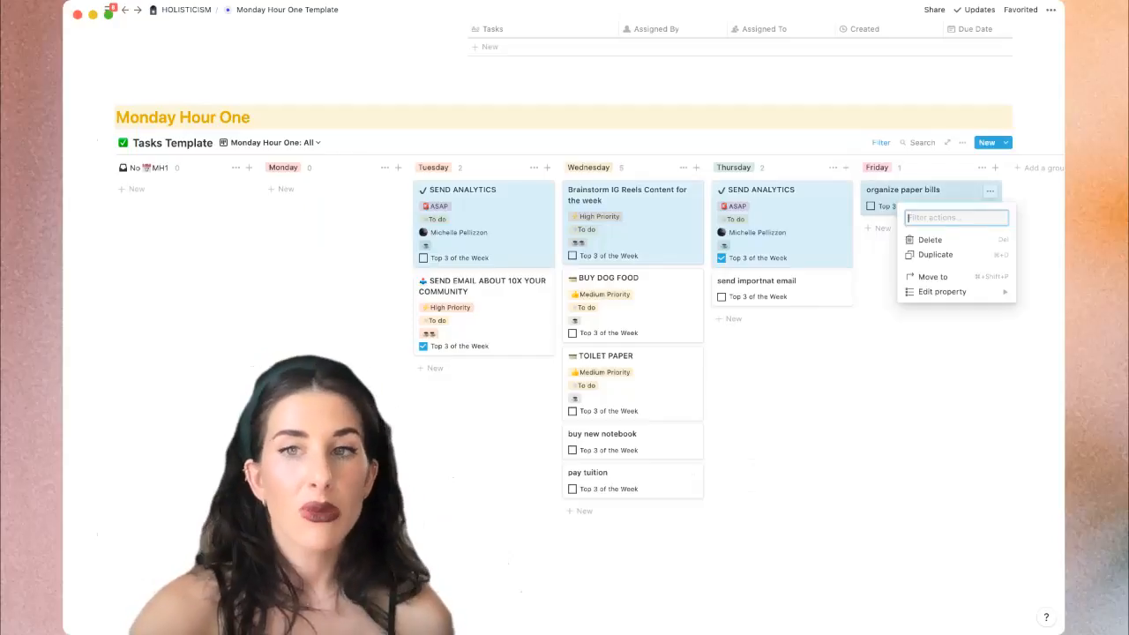
mouse_move(942, 291)
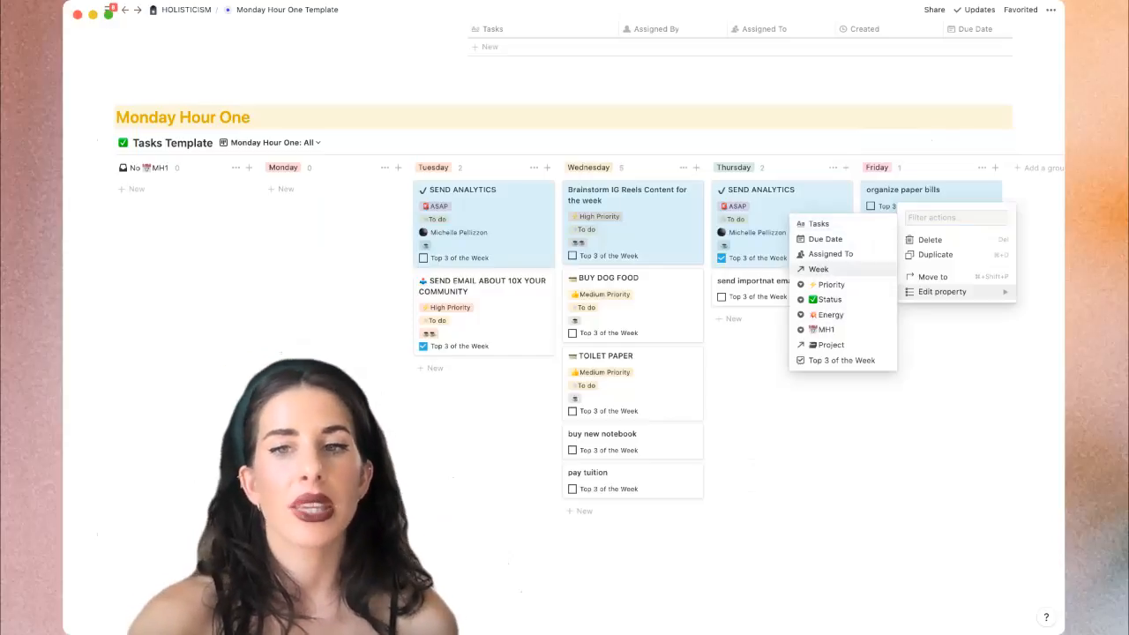
click(819, 269)
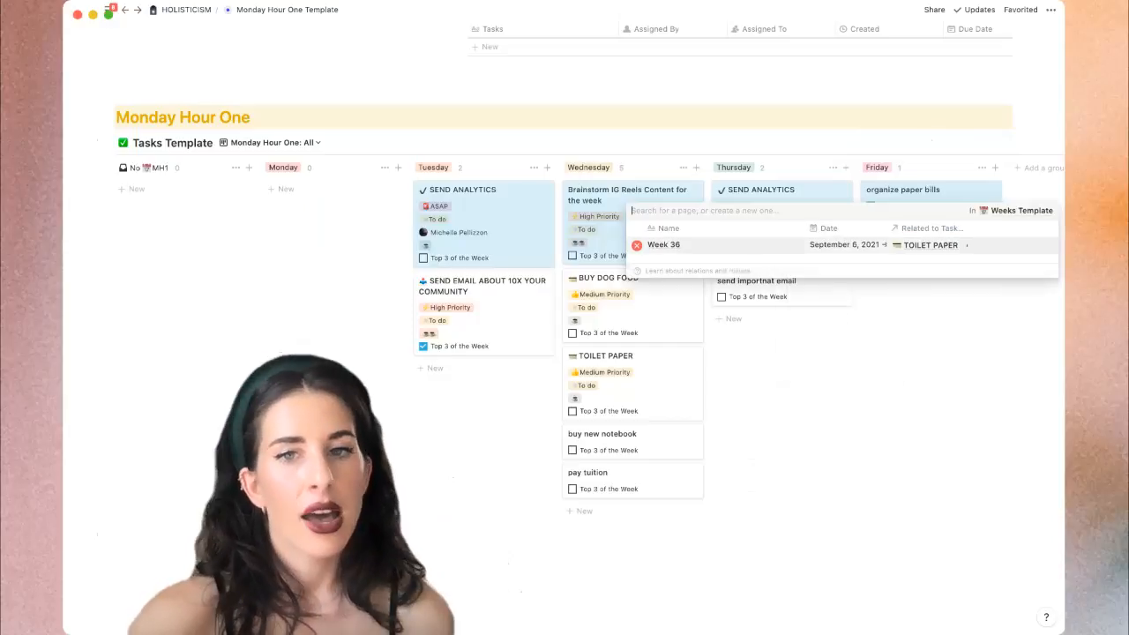
click(637, 244)
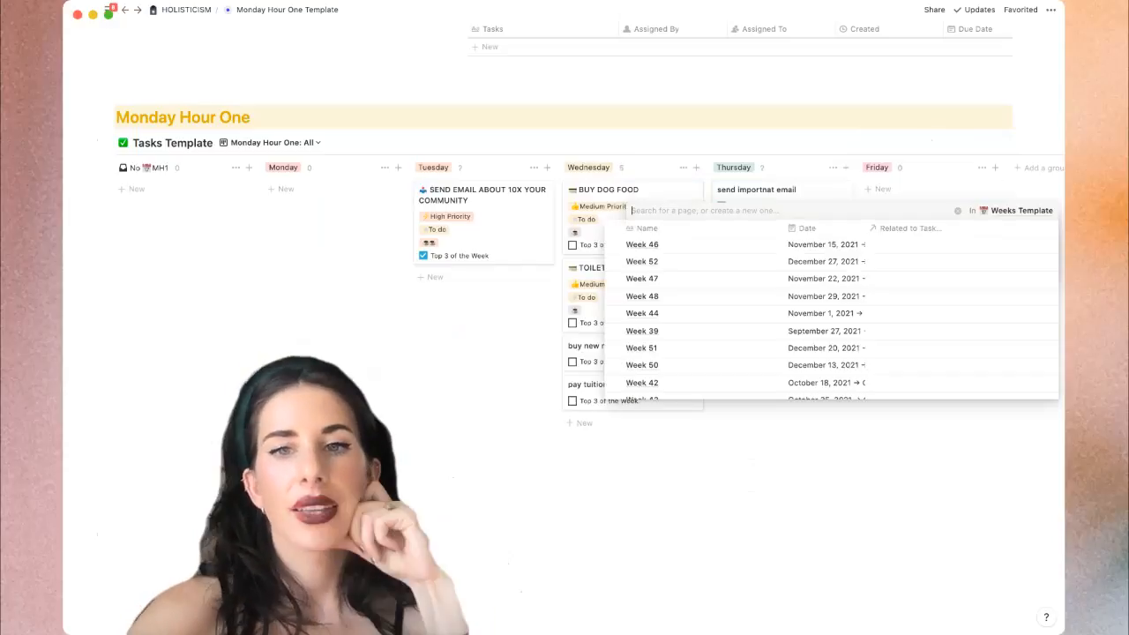
text(38)
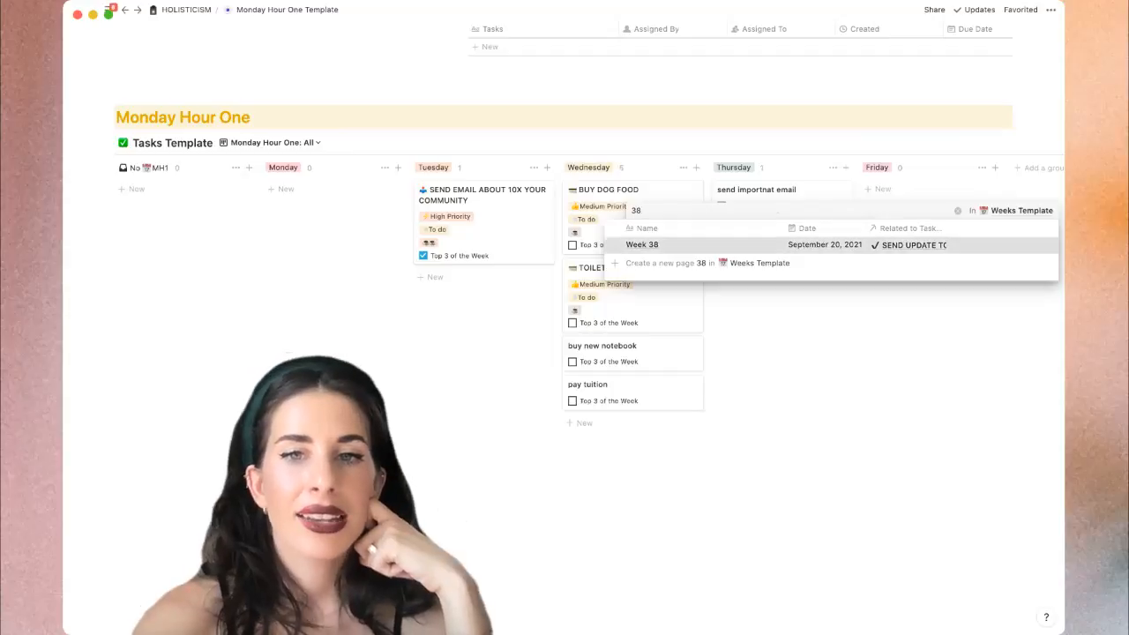
key(Return)
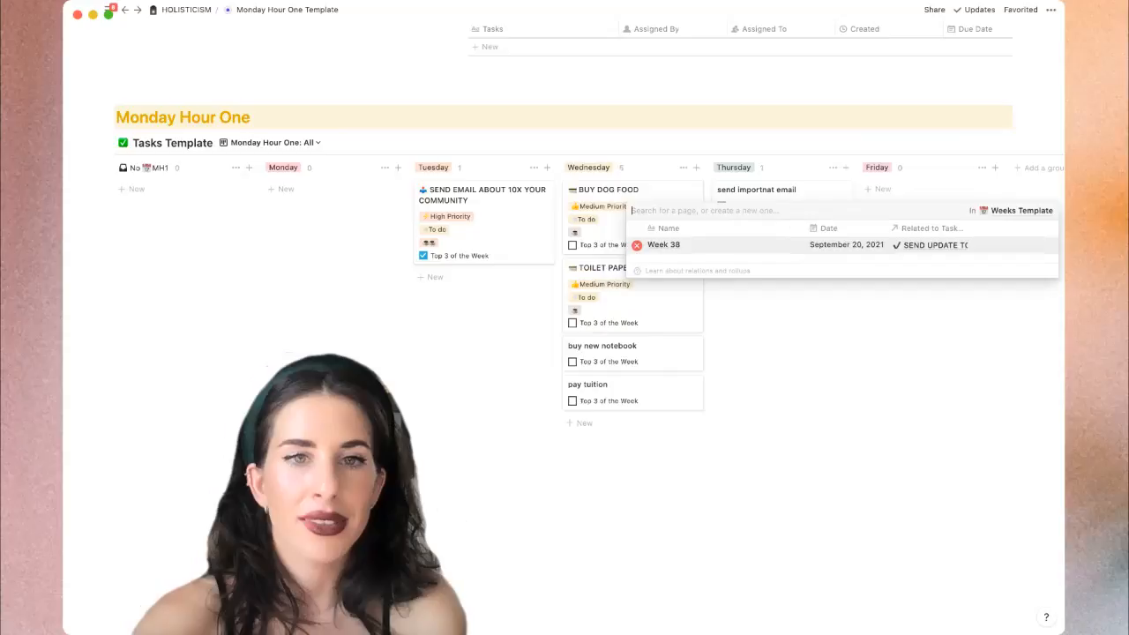
key(Escape)
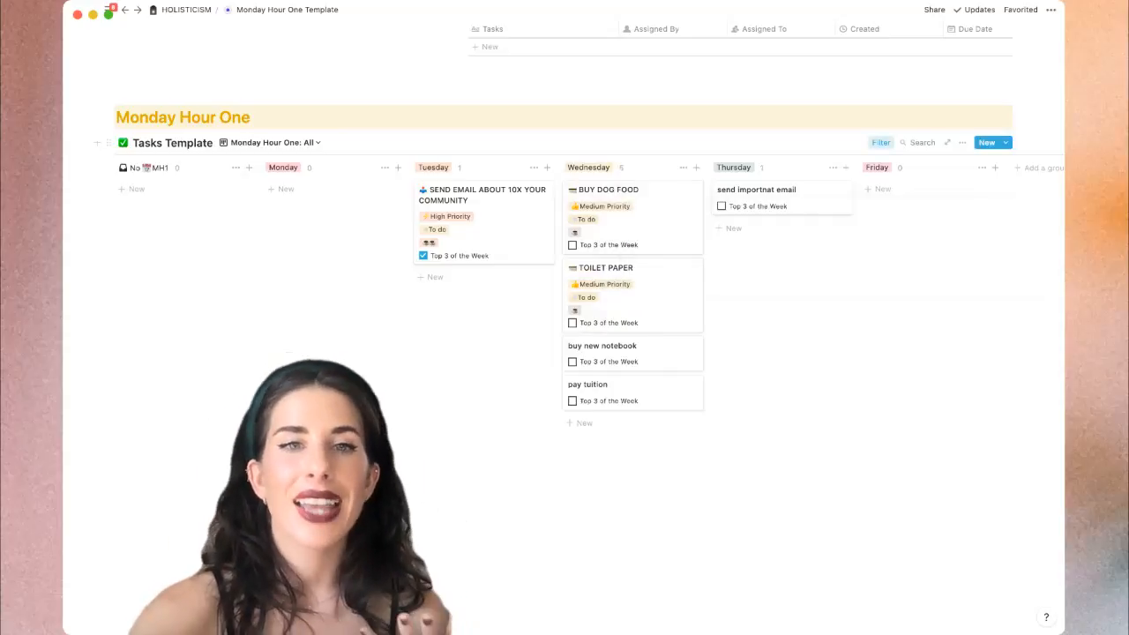
Change the Week filter of the Monday Hour One: All board to contain Week 38
click(880, 143)
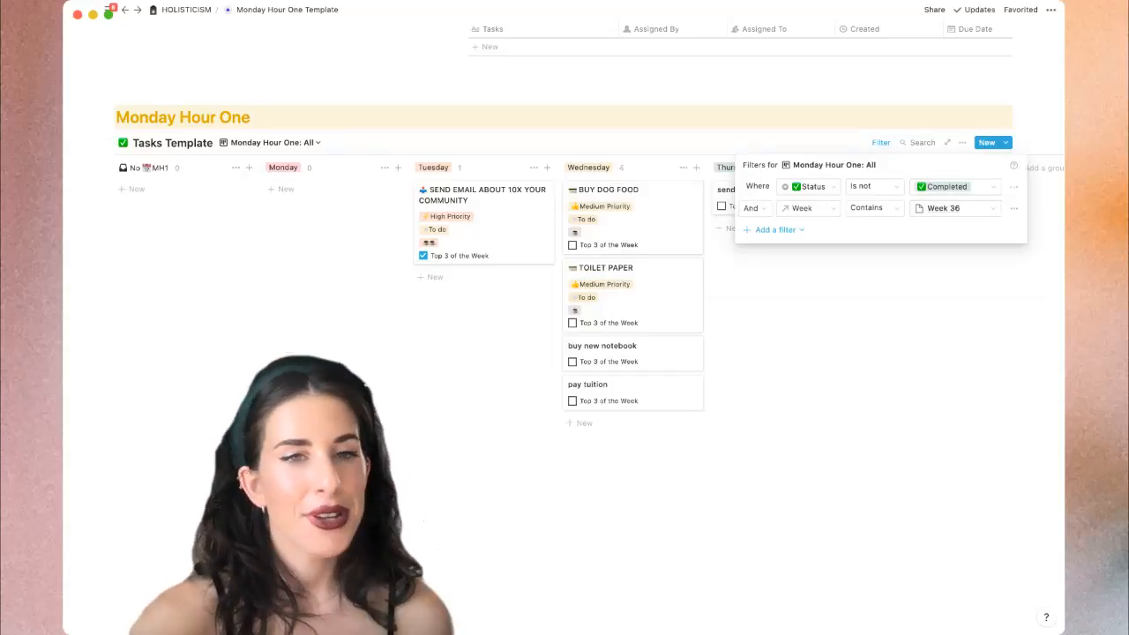
key(Escape)
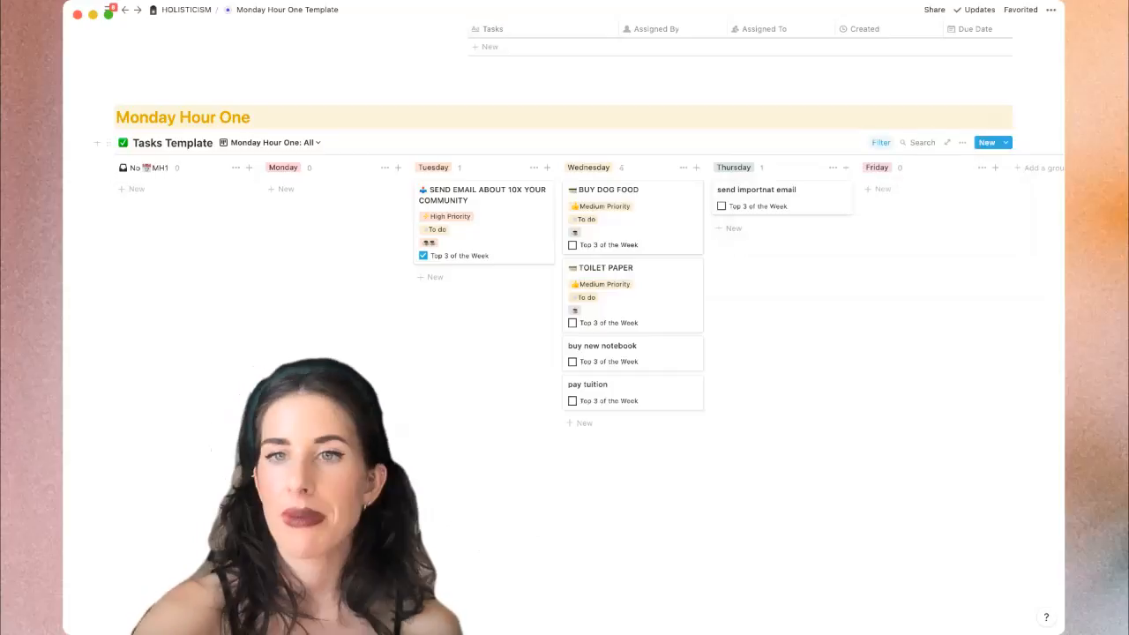
click(880, 142)
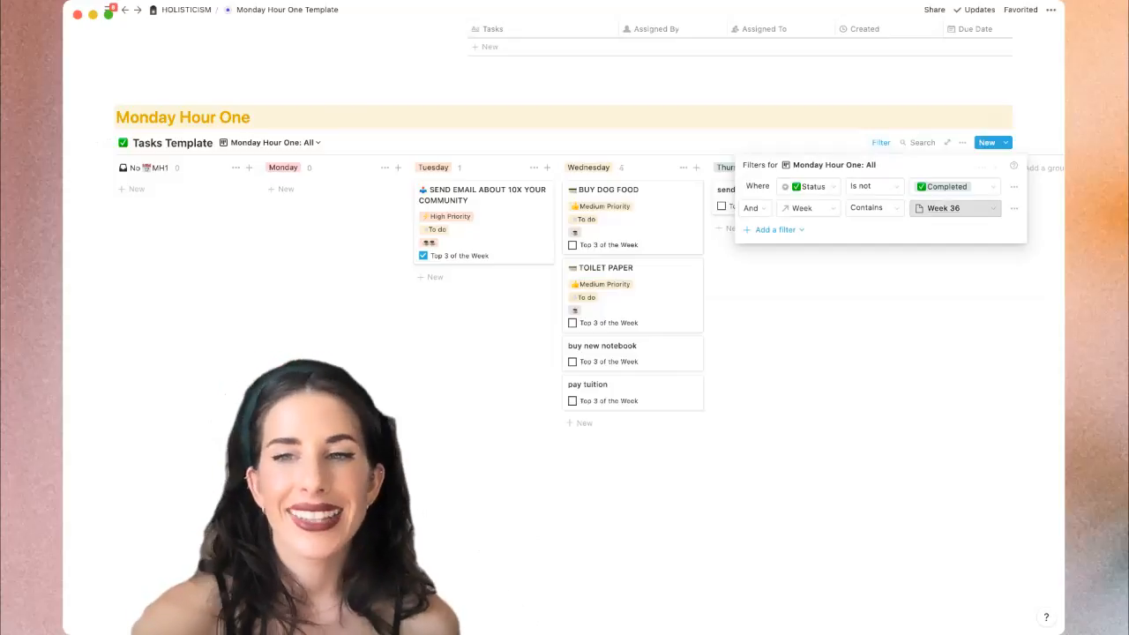
click(955, 208)
text(38)
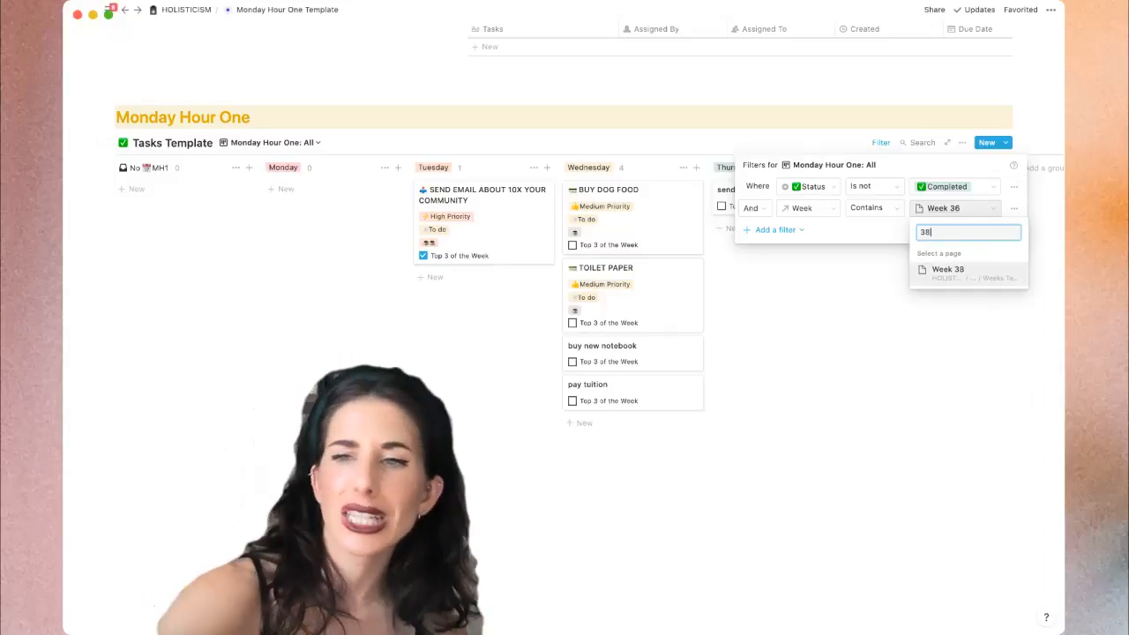
key(Return)
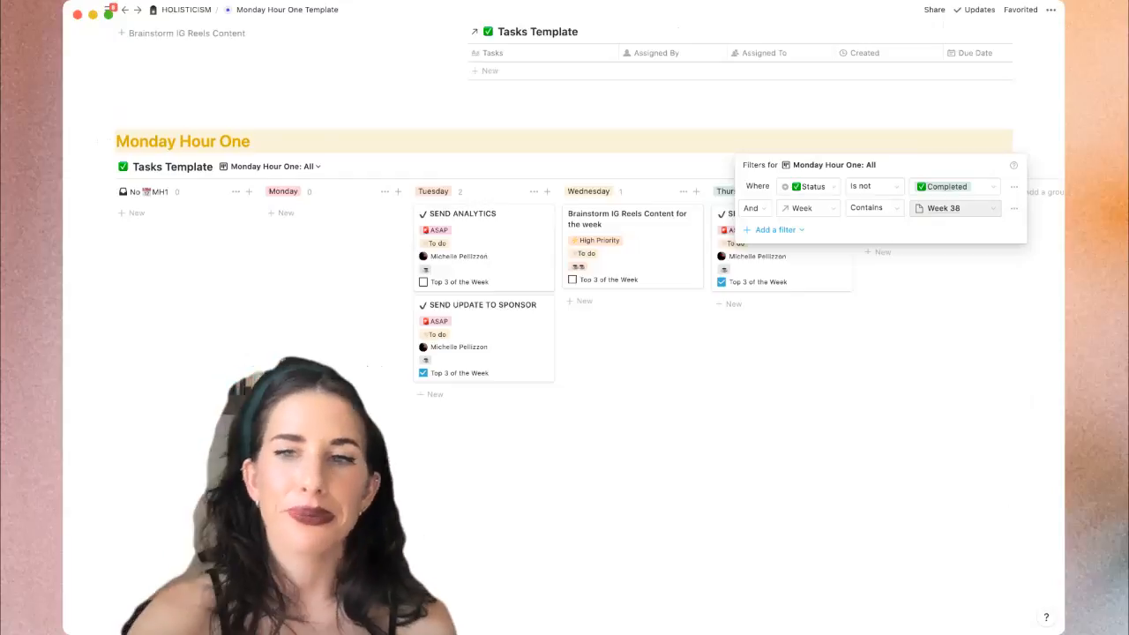
key(Escape)
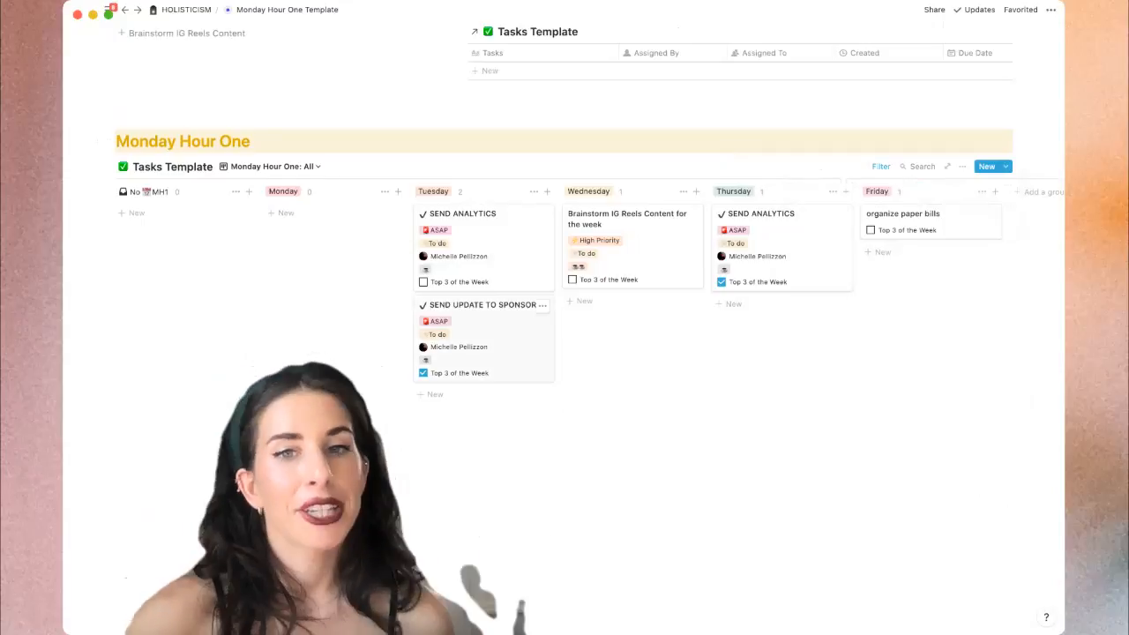
Add Week 36 to the Week property of both SEND ANALYTICS cards, the Brainstorm IG Reels card and organize paper bills together
drag(330, 268, 913, 242)
click(990, 214)
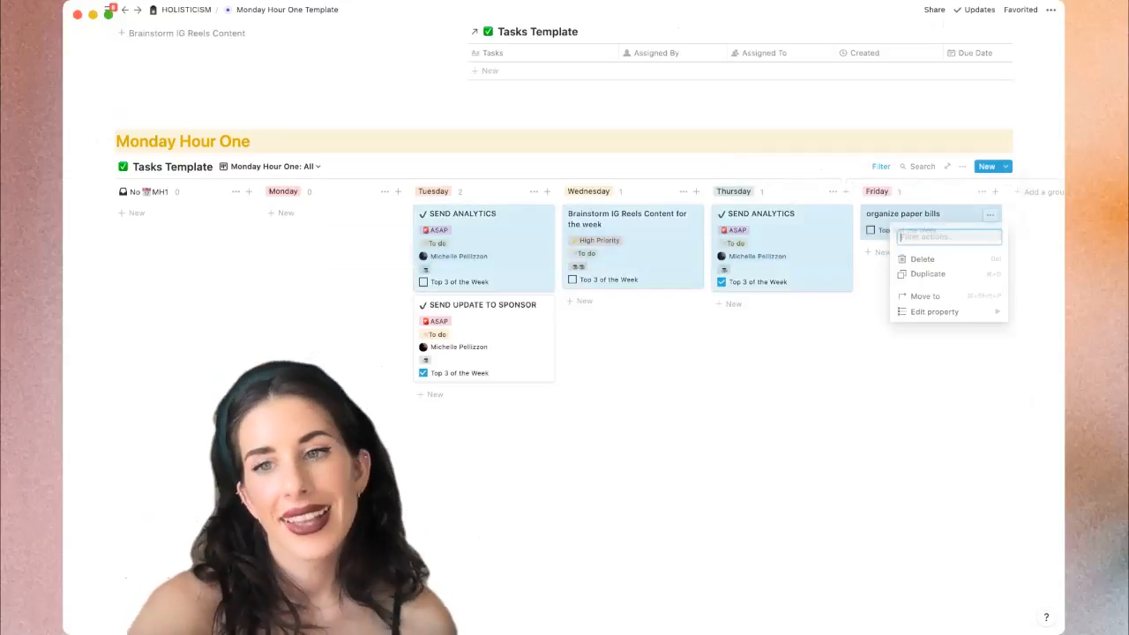
mouse_move(935, 311)
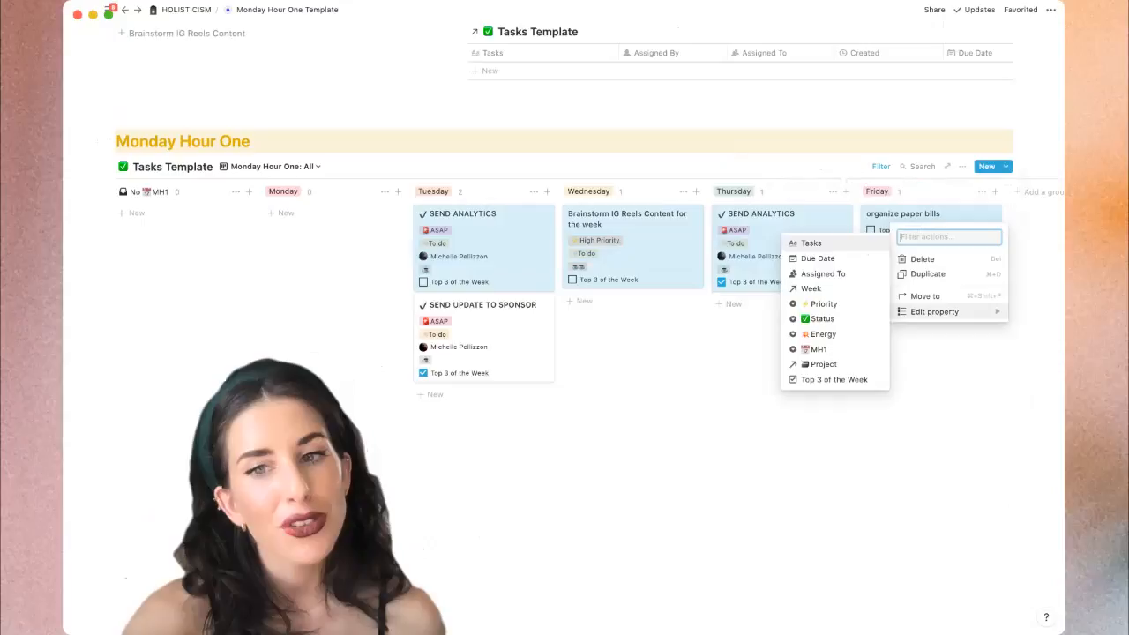
click(816, 289)
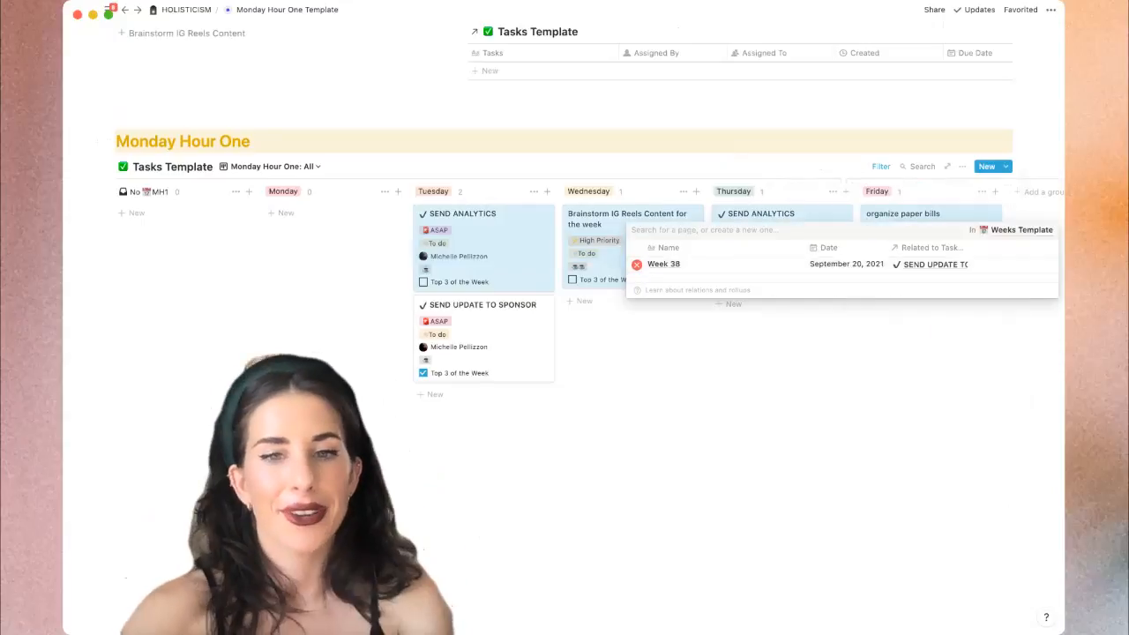
text(week)
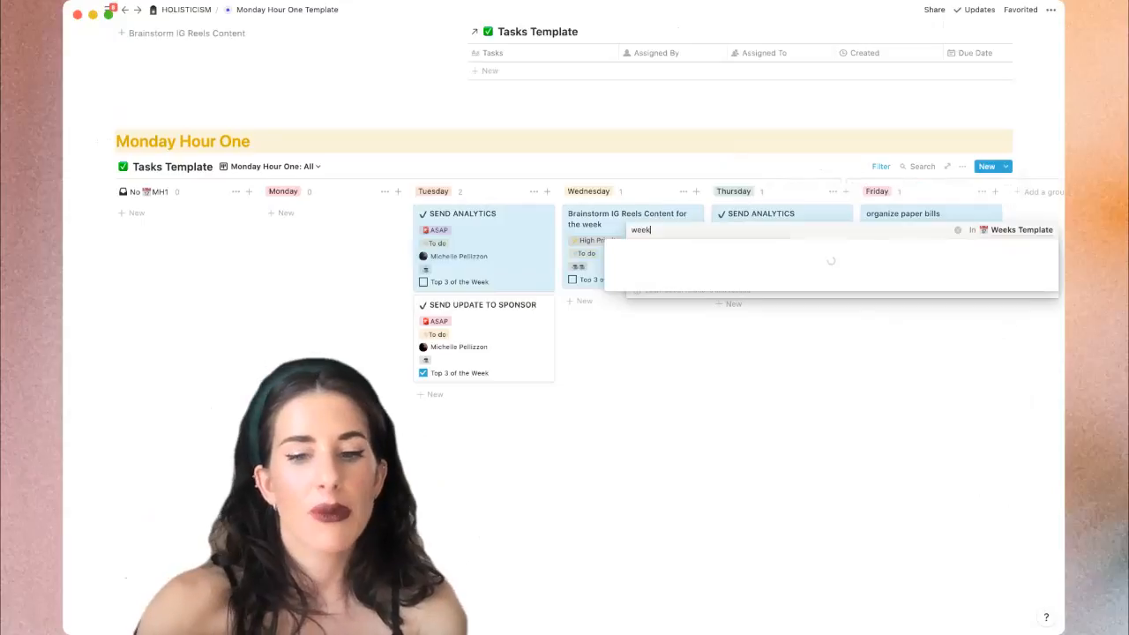
text( 36)
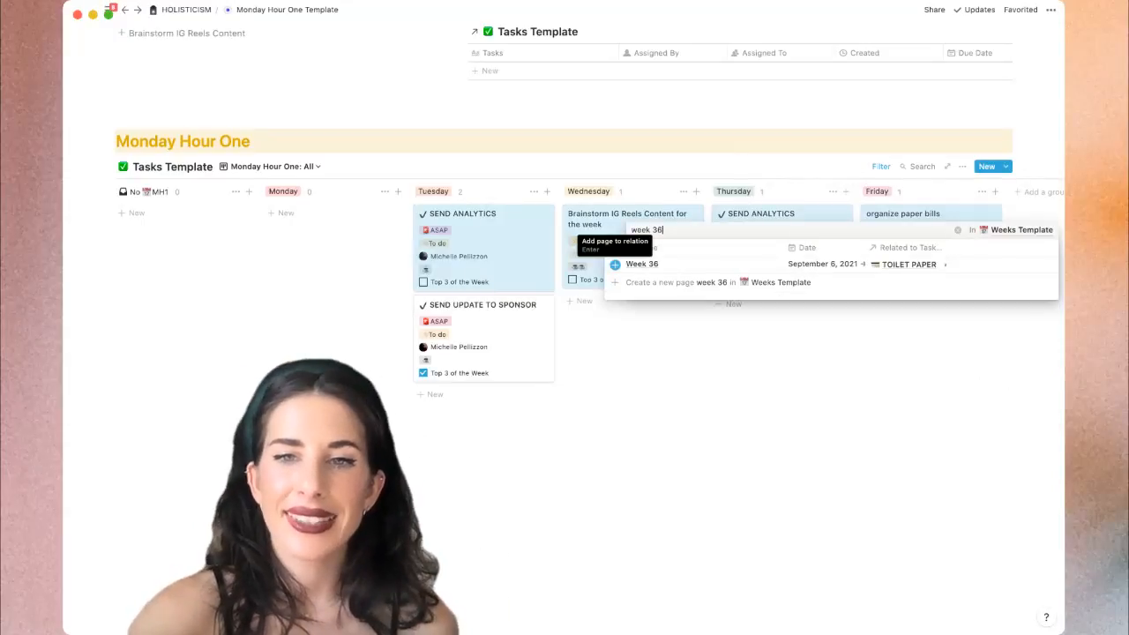
key(Return)
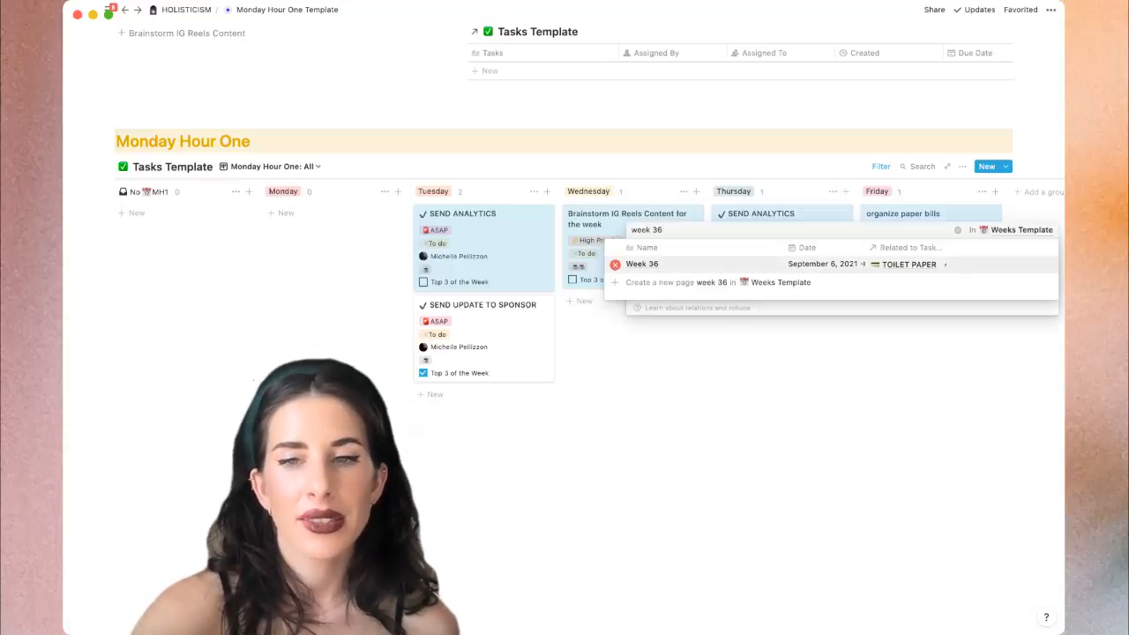
key(Escape)
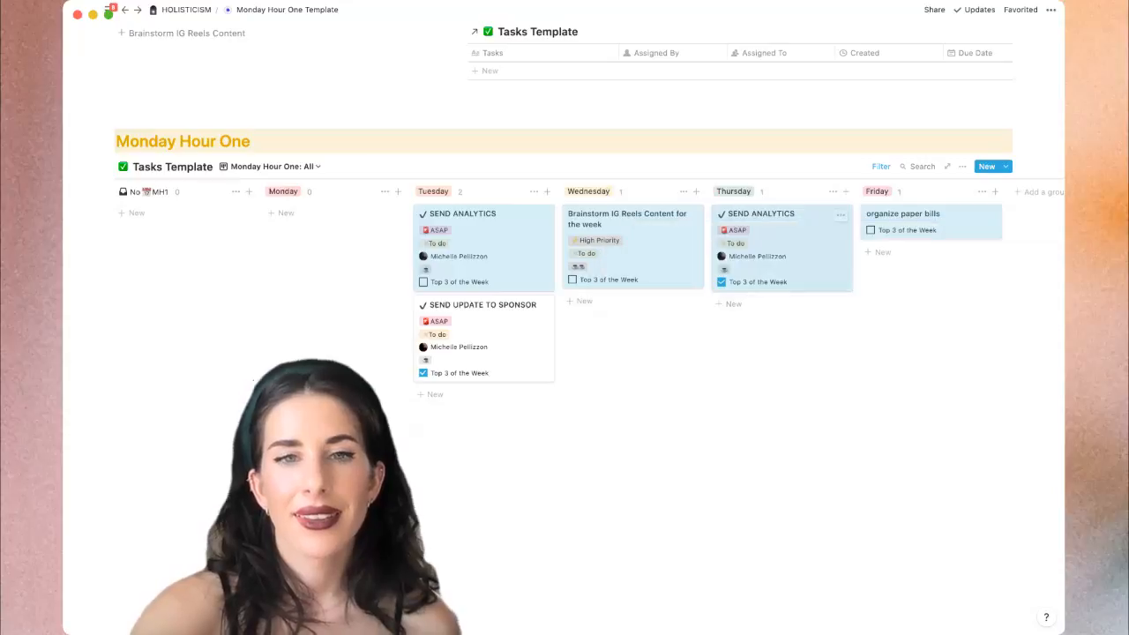
Unlink Week 38 from the Week property of the four selected cards, keeping only Week 36
right_click(919, 218)
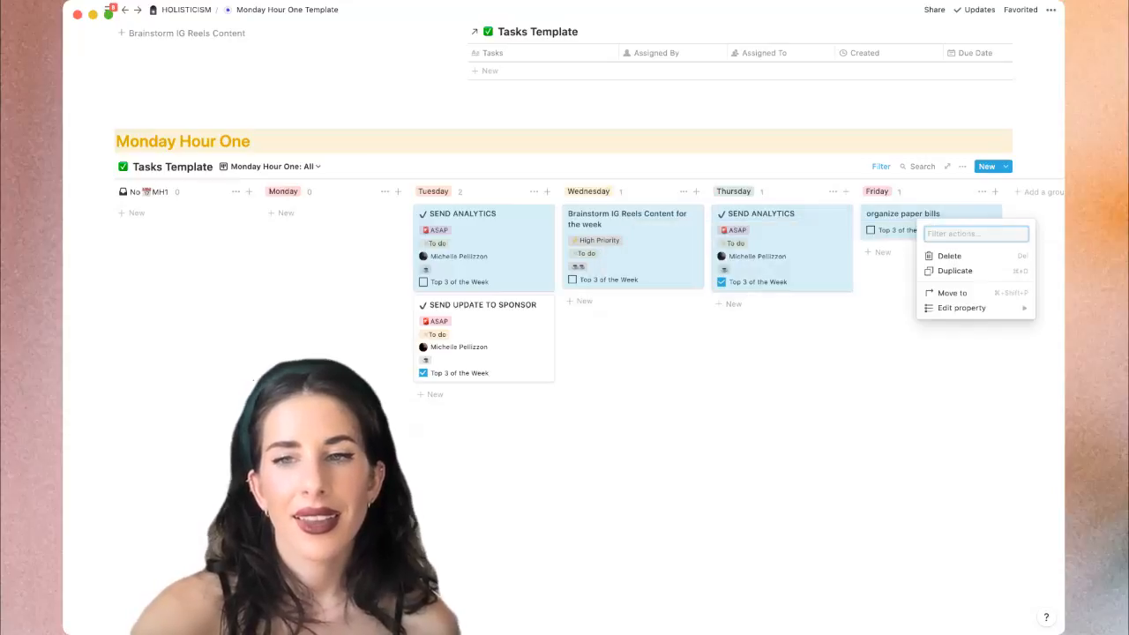
mouse_move(962, 308)
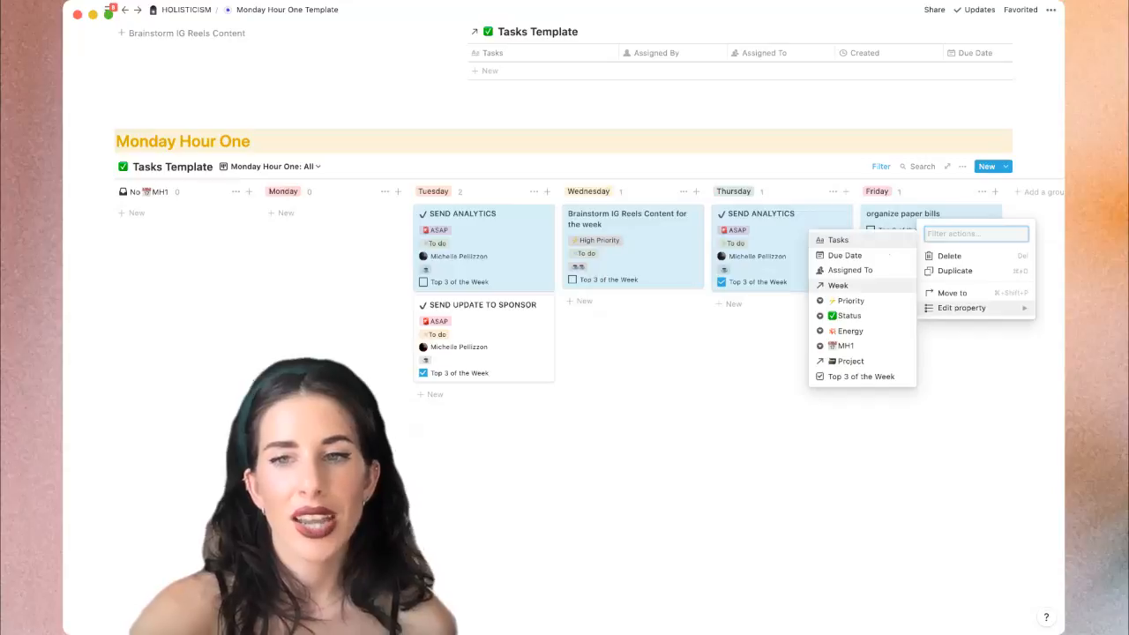
click(838, 285)
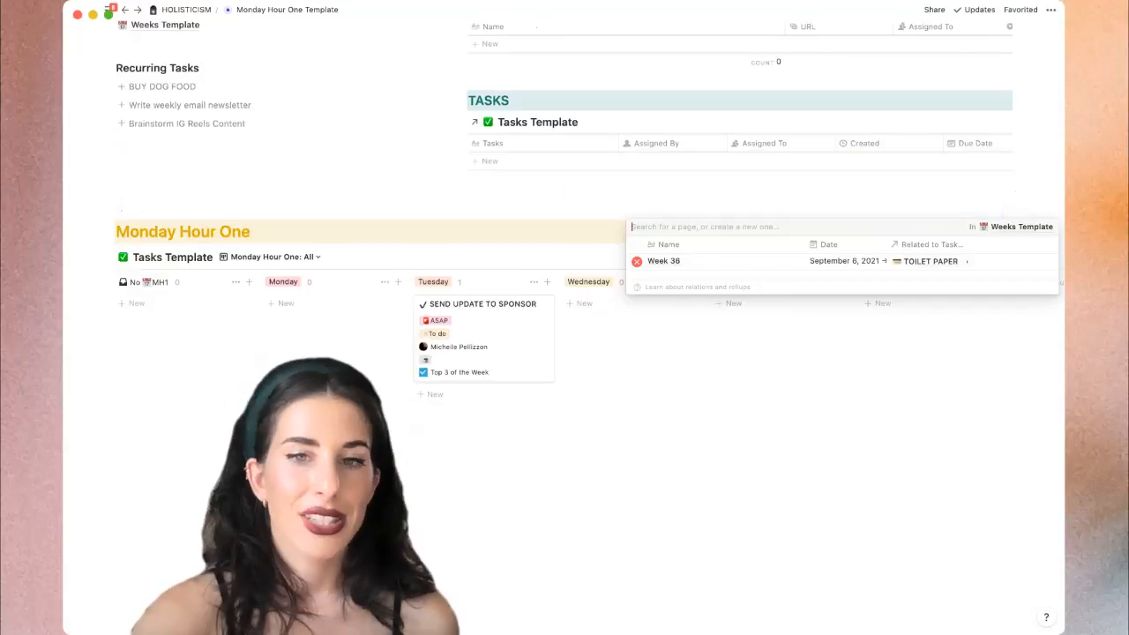
key(Escape)
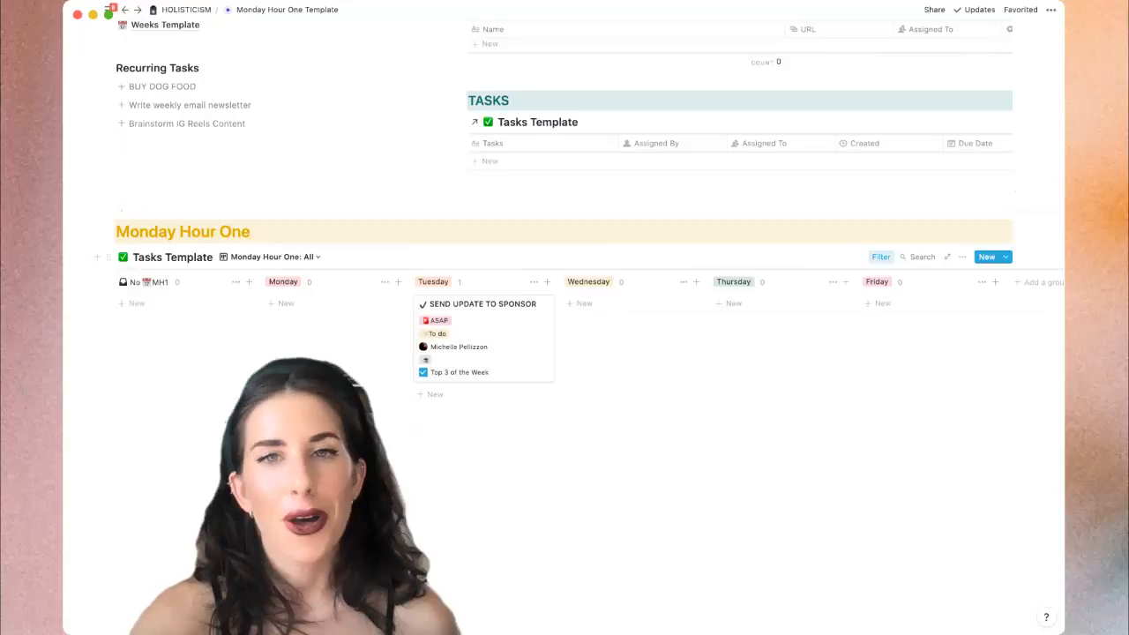
Change the Week filter of the Monday Hour One: All board to contain Week 39
click(880, 257)
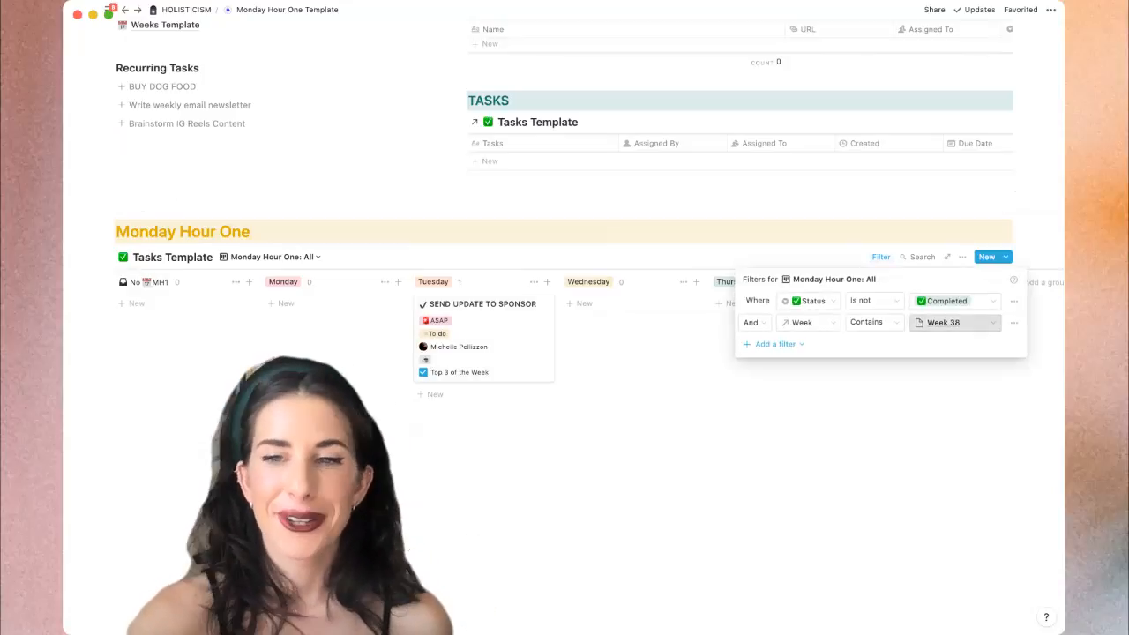
click(956, 322)
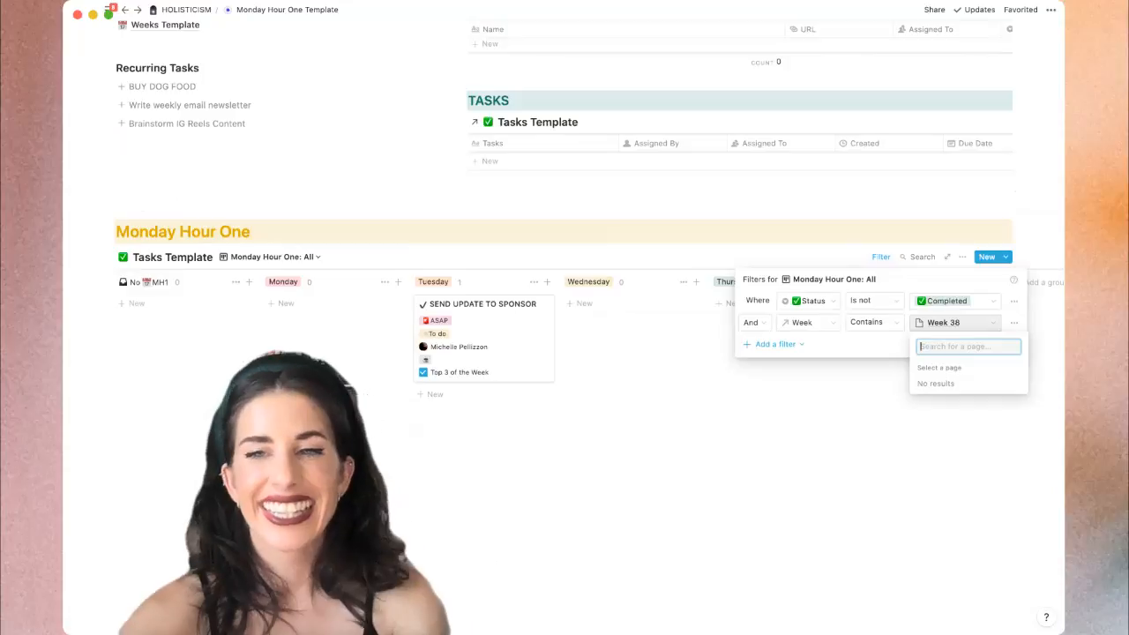
click(947, 357)
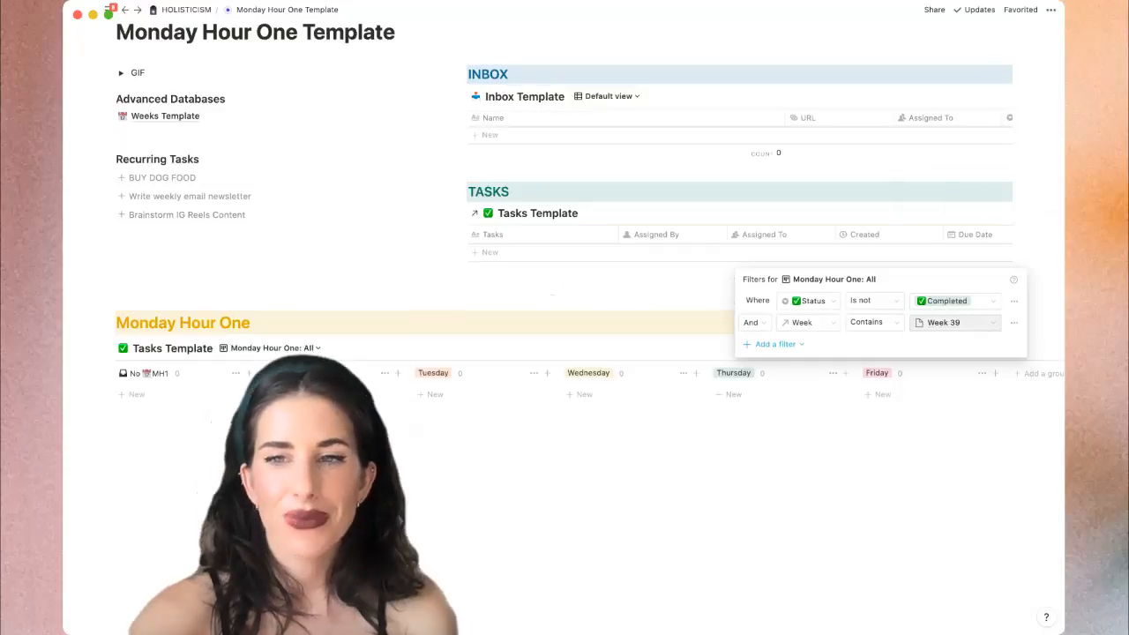
Set the Week filter of the Monday Hour One: All board to contain Week 36
click(955, 322)
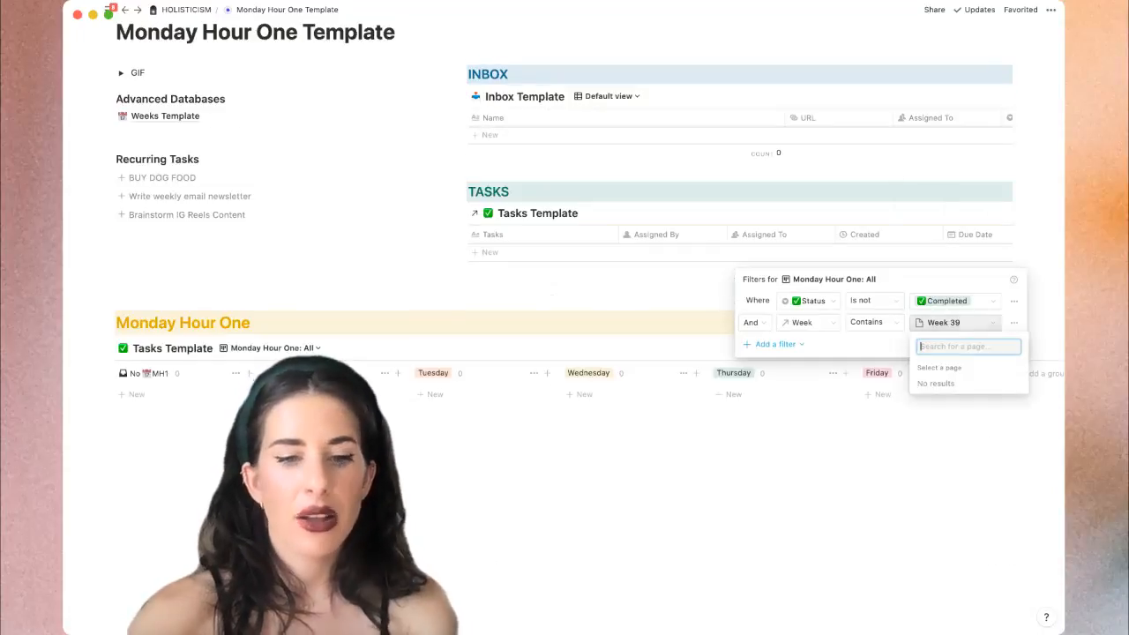
text(3)
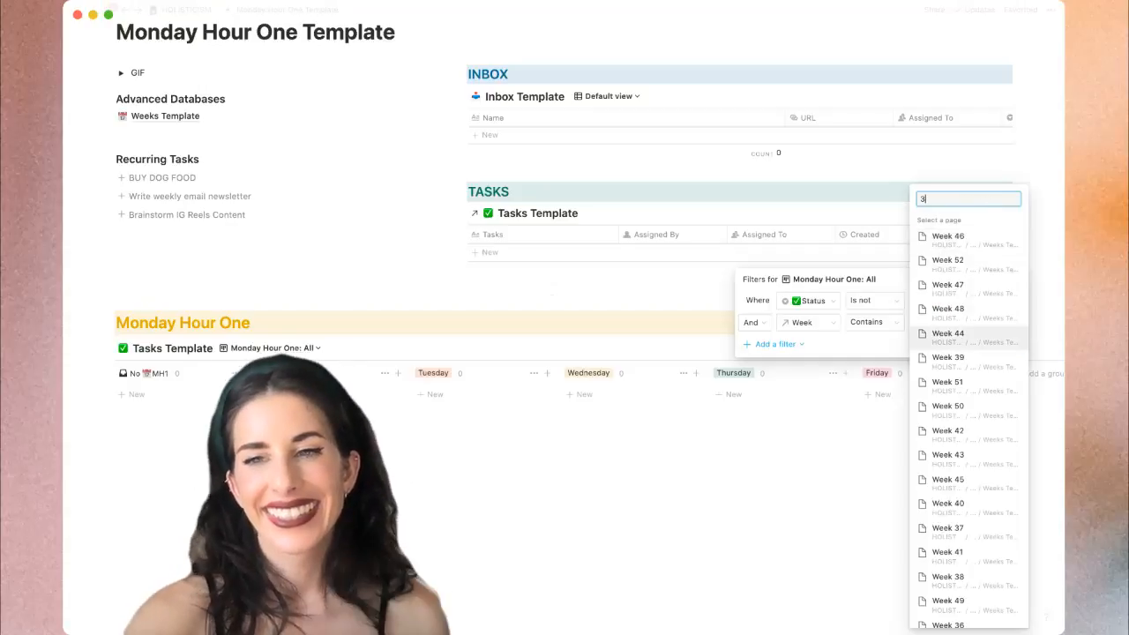
text(6)
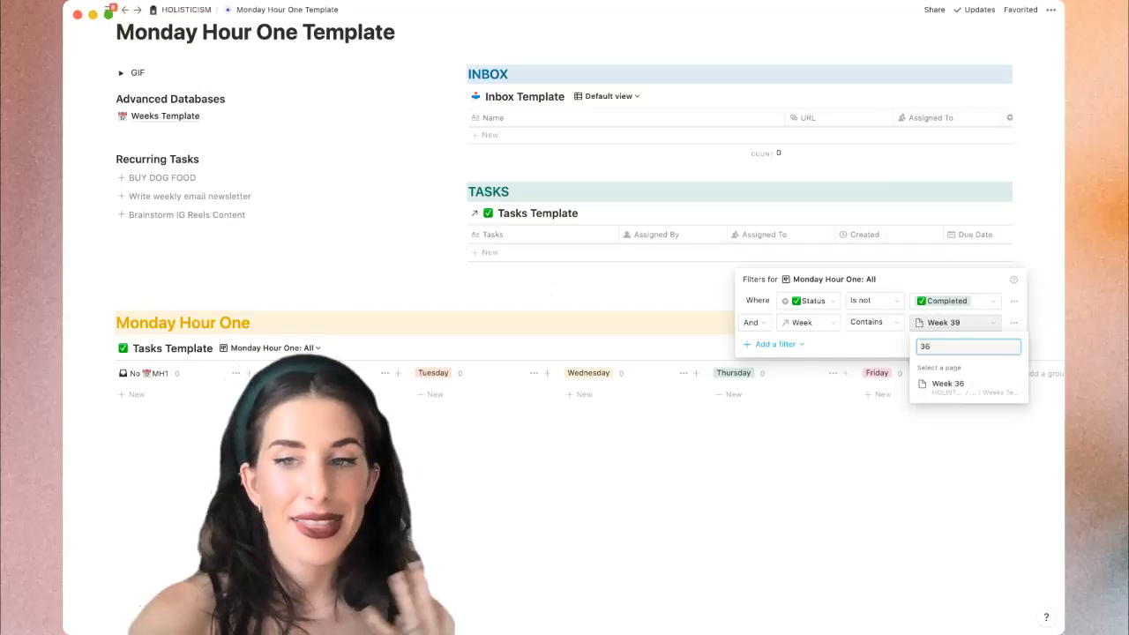
click(969, 388)
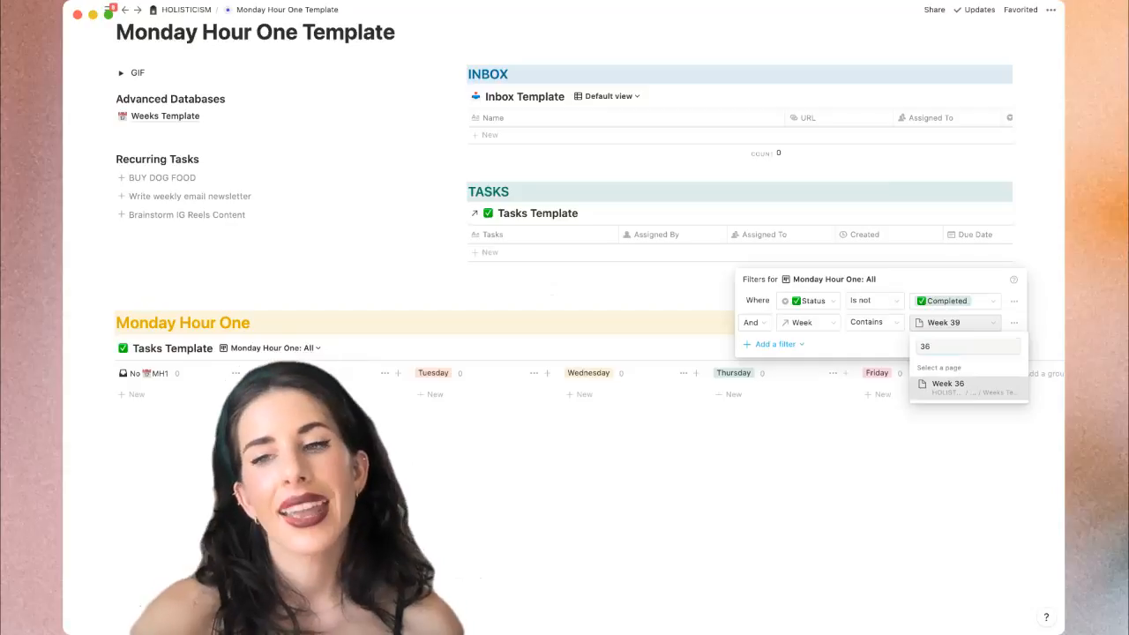
key(Escape)
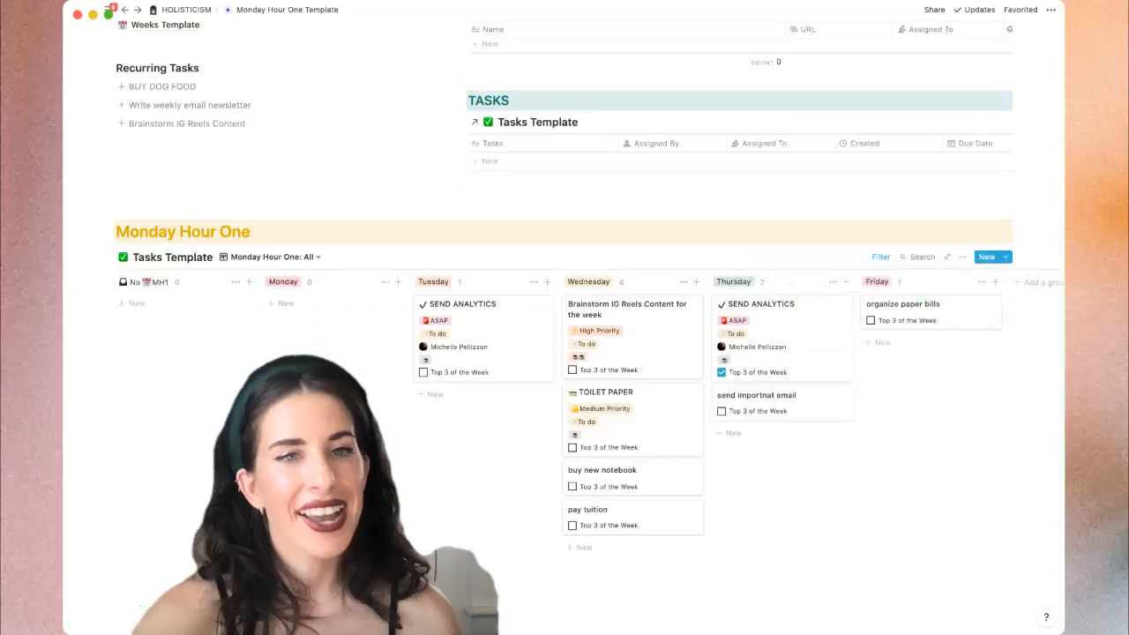
Open the Weeks Template database and create a Table view for it with the default name
scroll(565, 353, up, 1)
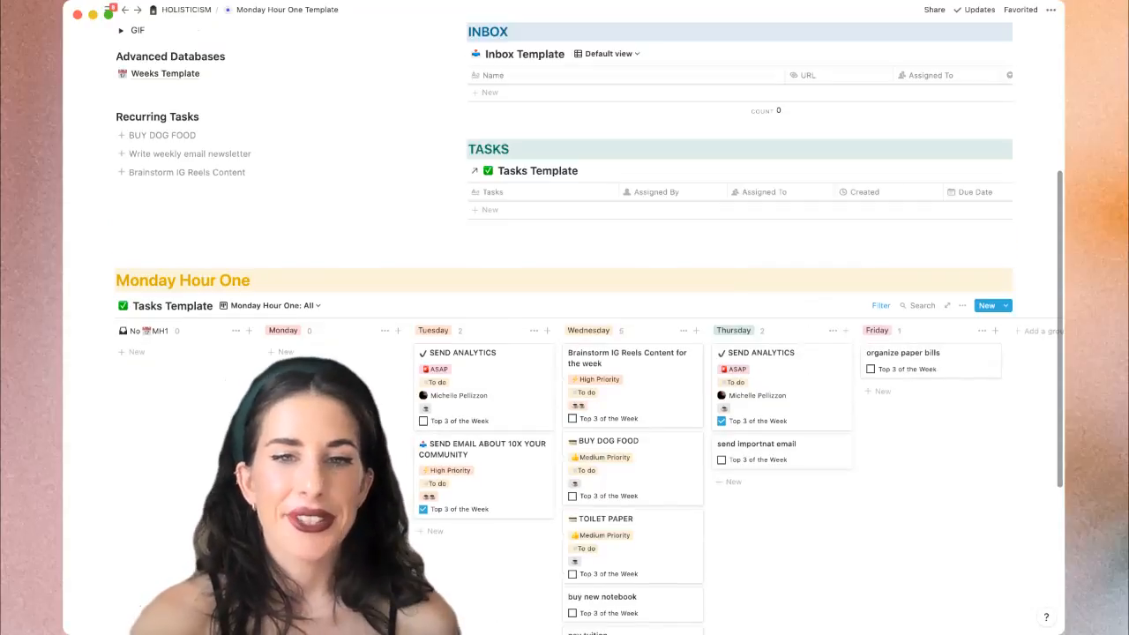
scroll(589, 353, down, 3)
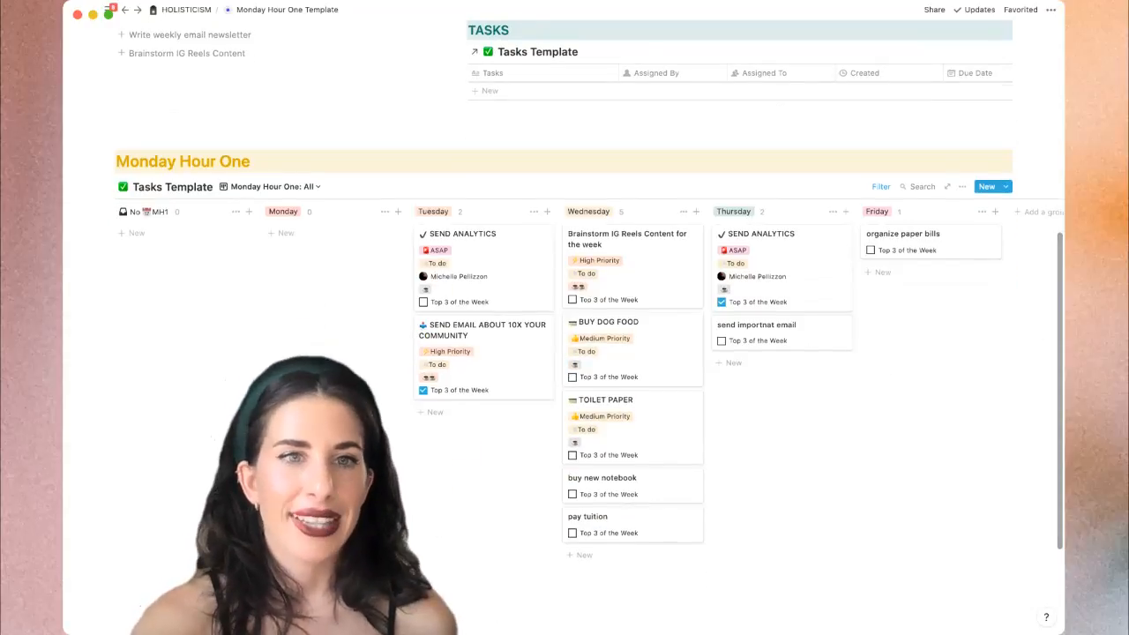
scroll(565, 353, up, 6)
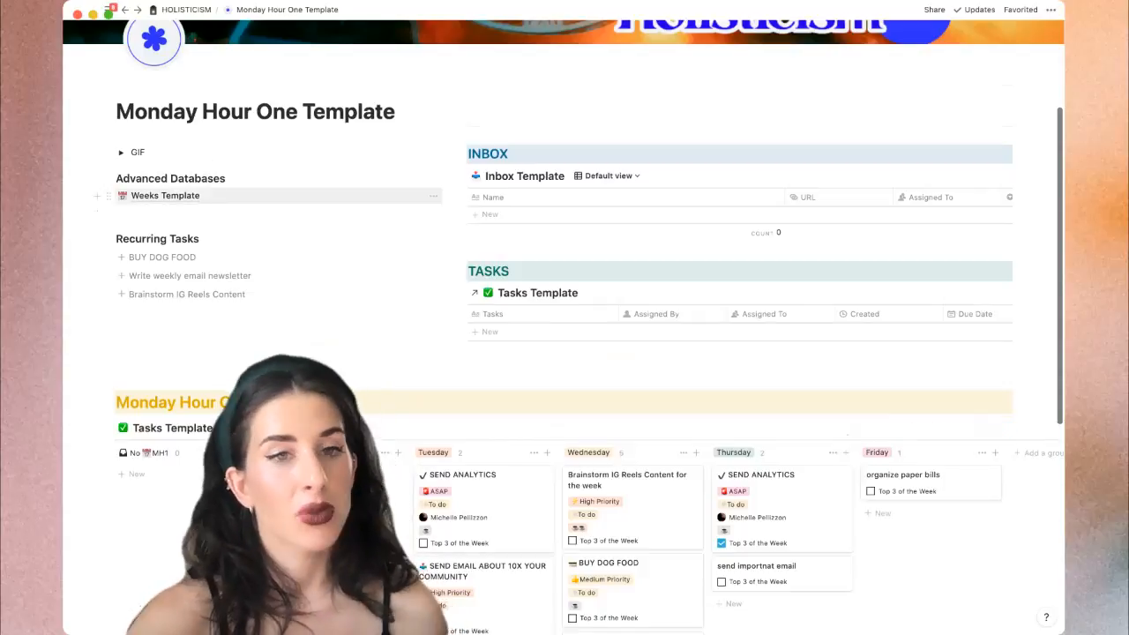
click(164, 195)
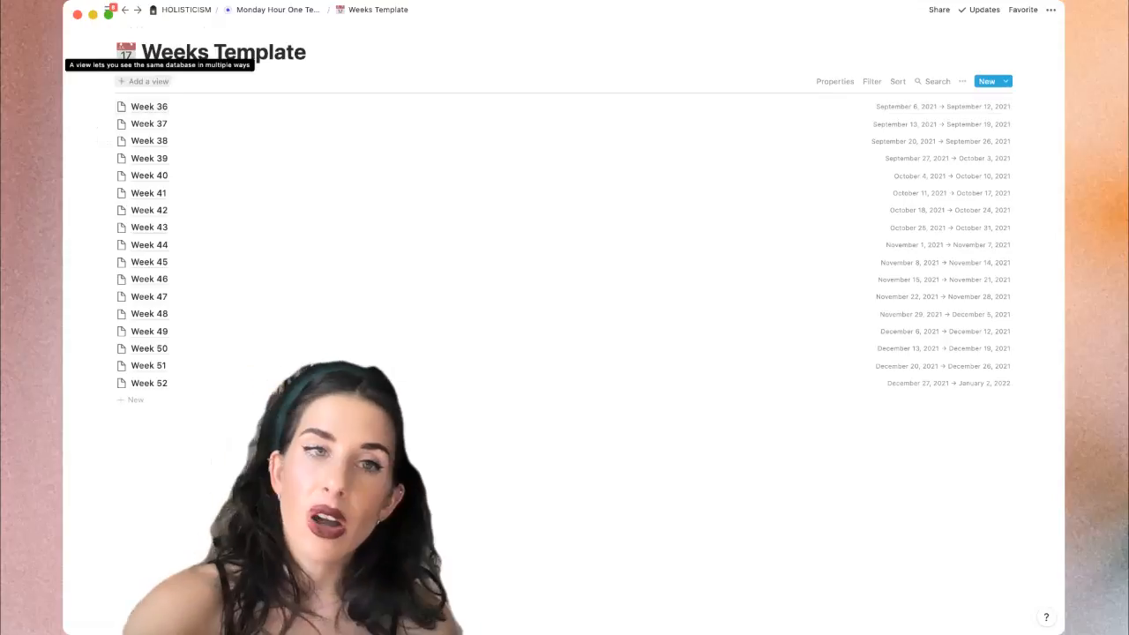
click(144, 81)
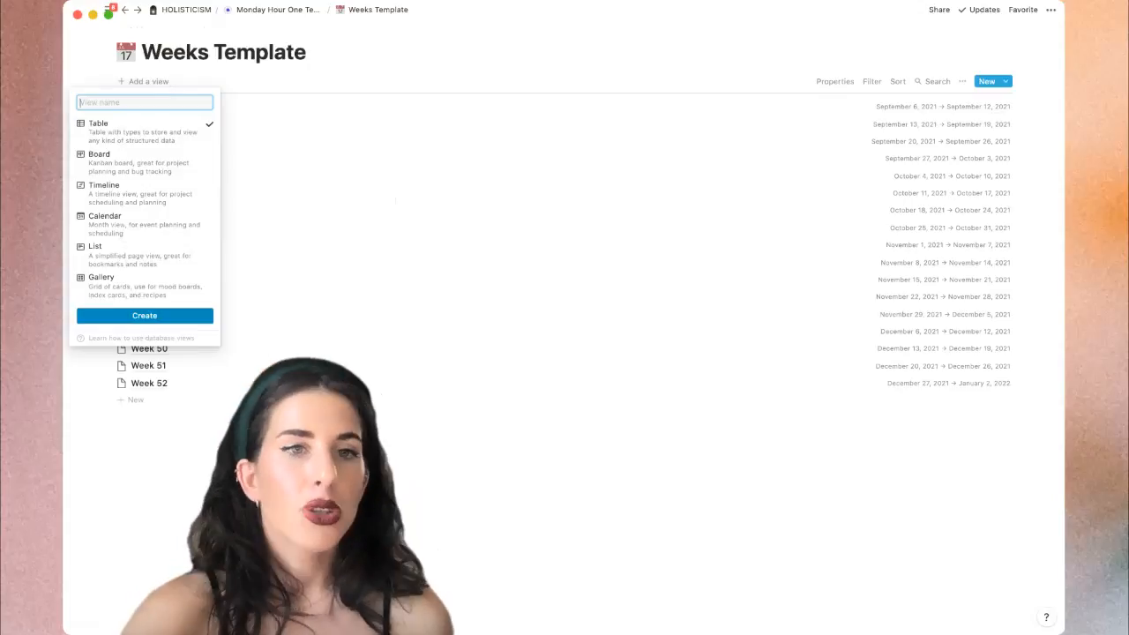
click(145, 314)
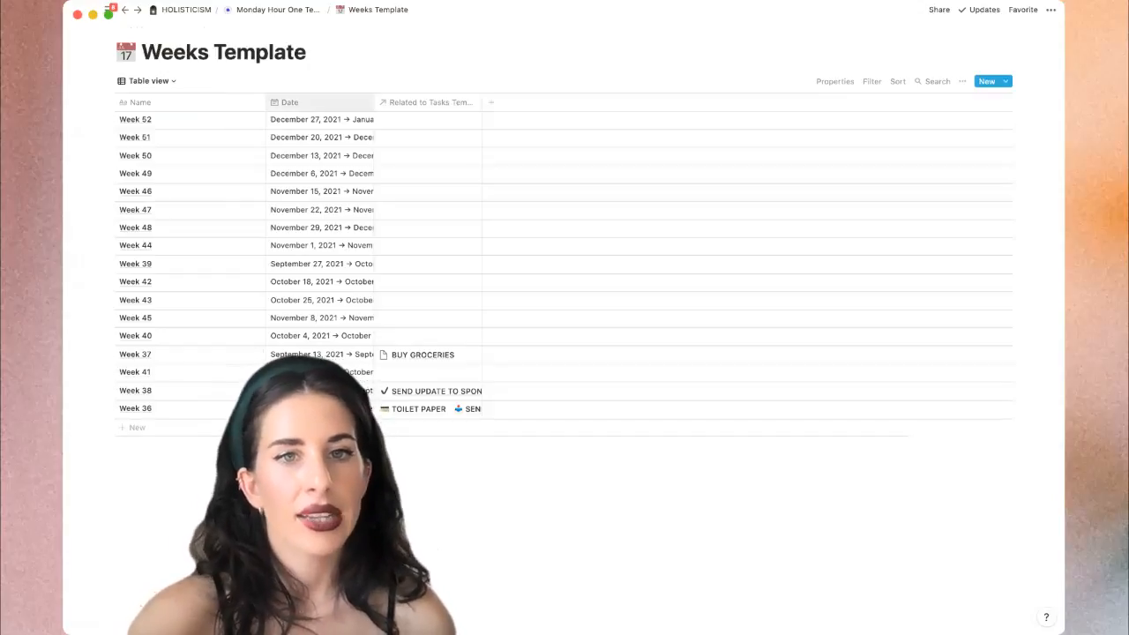
Sort the Weeks Template table by Date in ascending order
click(291, 102)
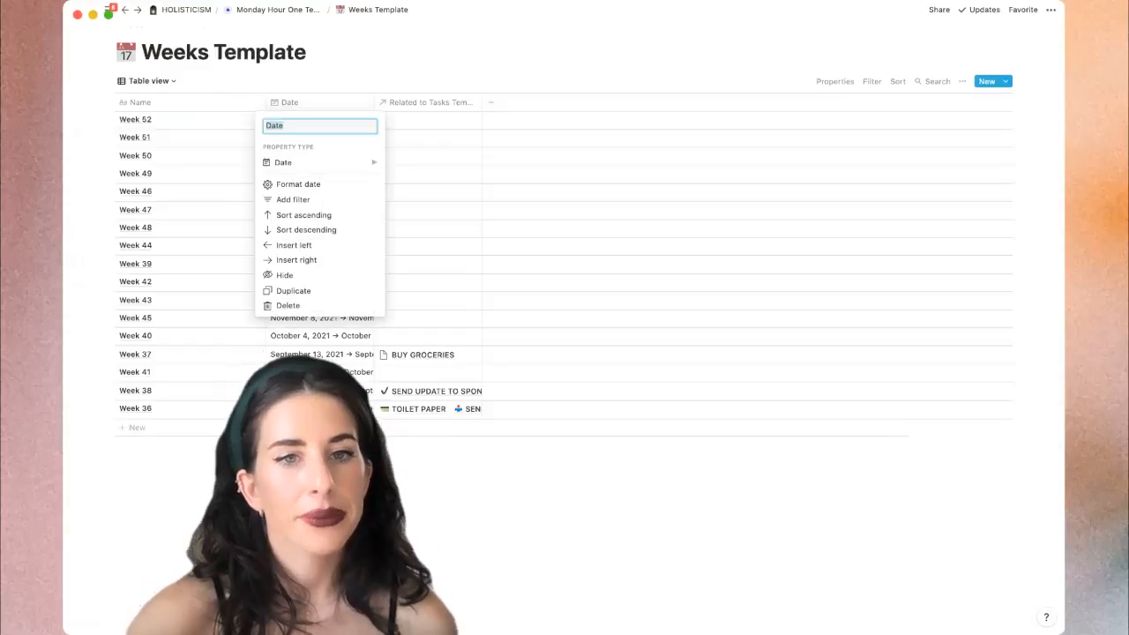
click(304, 215)
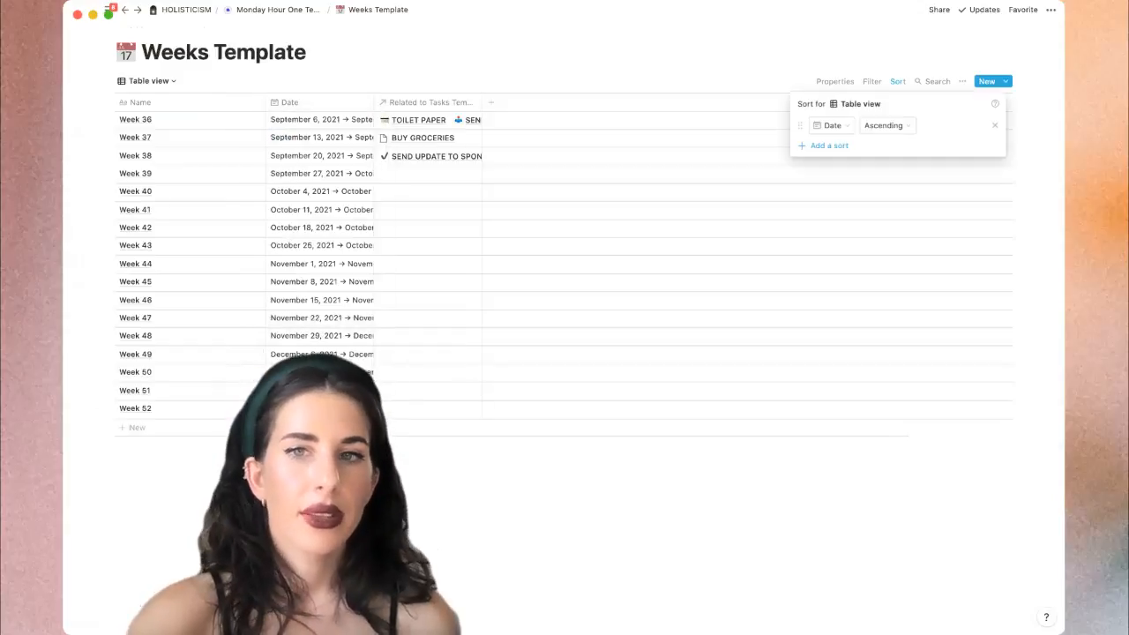
key(Escape)
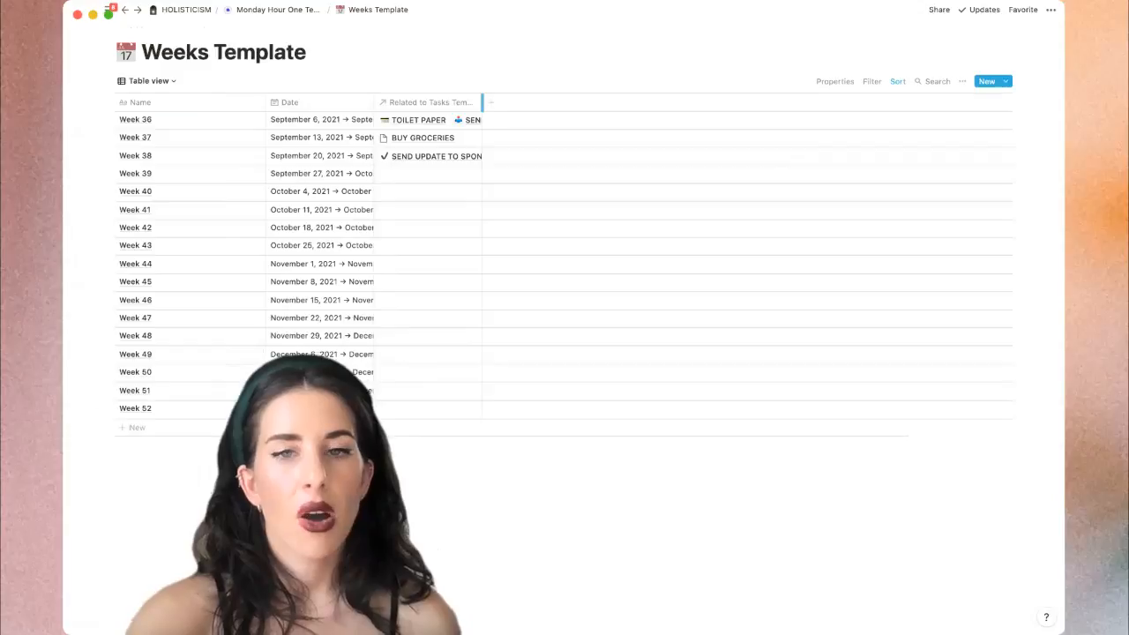
Widen the Related to Tasks Template (Week) column to about three to four times its width and enable cell wrapping in the table
drag(483, 102, 809, 103)
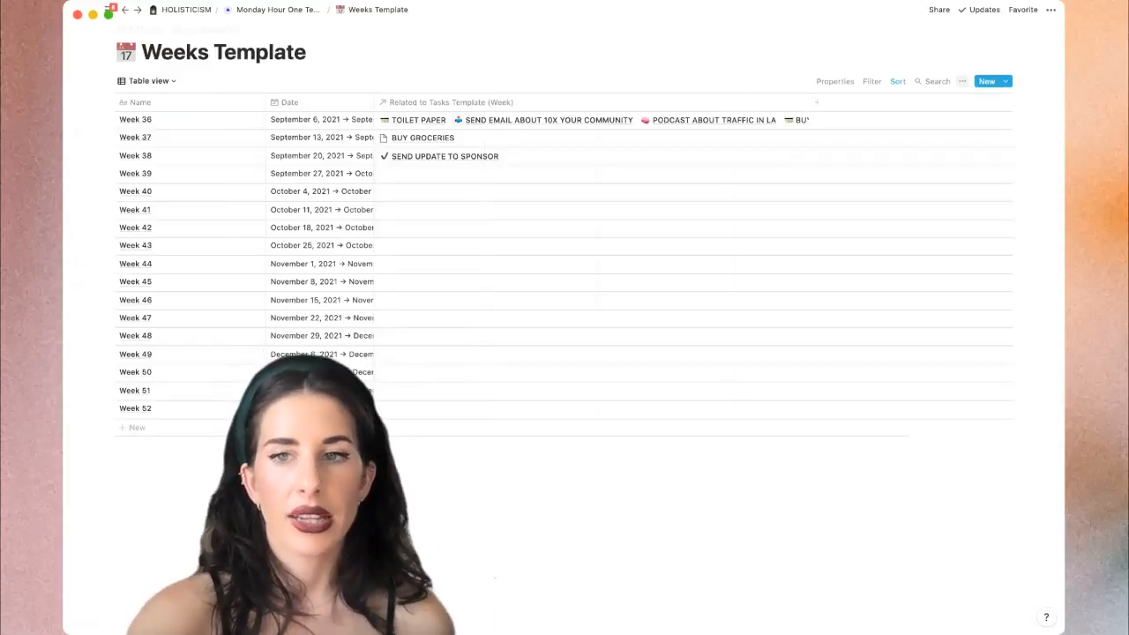
click(963, 81)
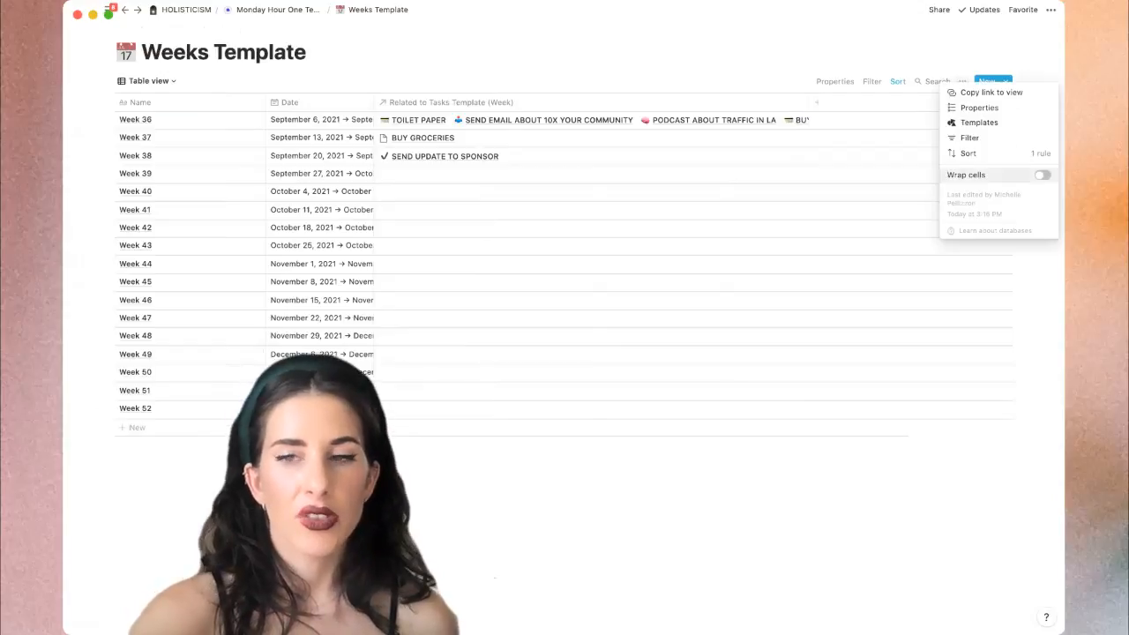
click(1042, 175)
key(Escape)
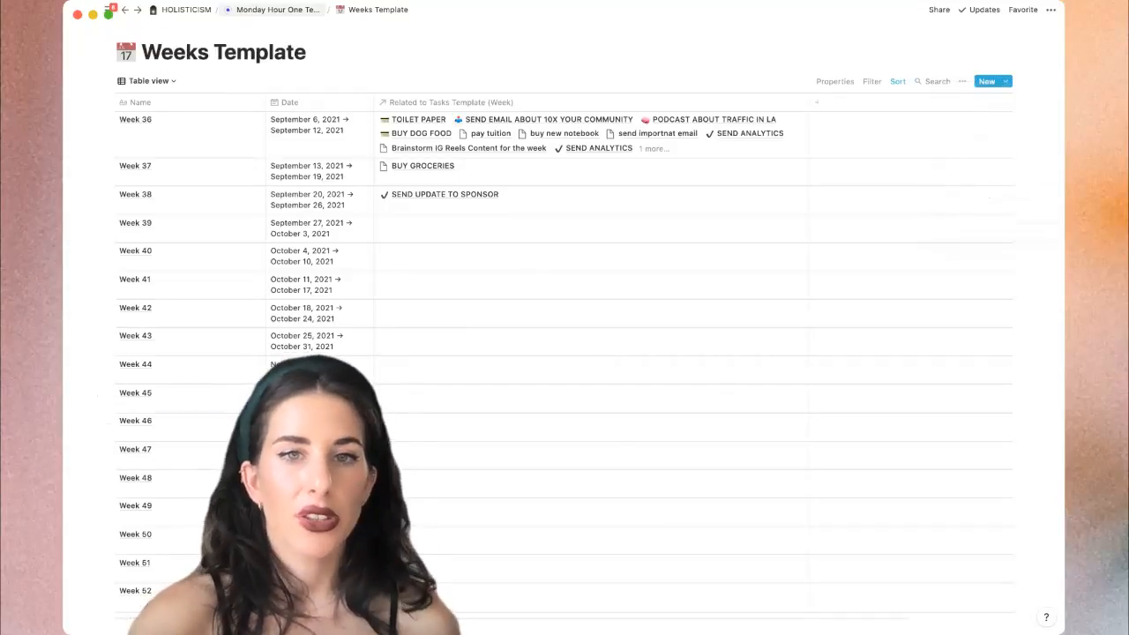
Return to the Monday Hour One Template page and insert a template button directly under the Recurring Tasks heading
click(277, 10)
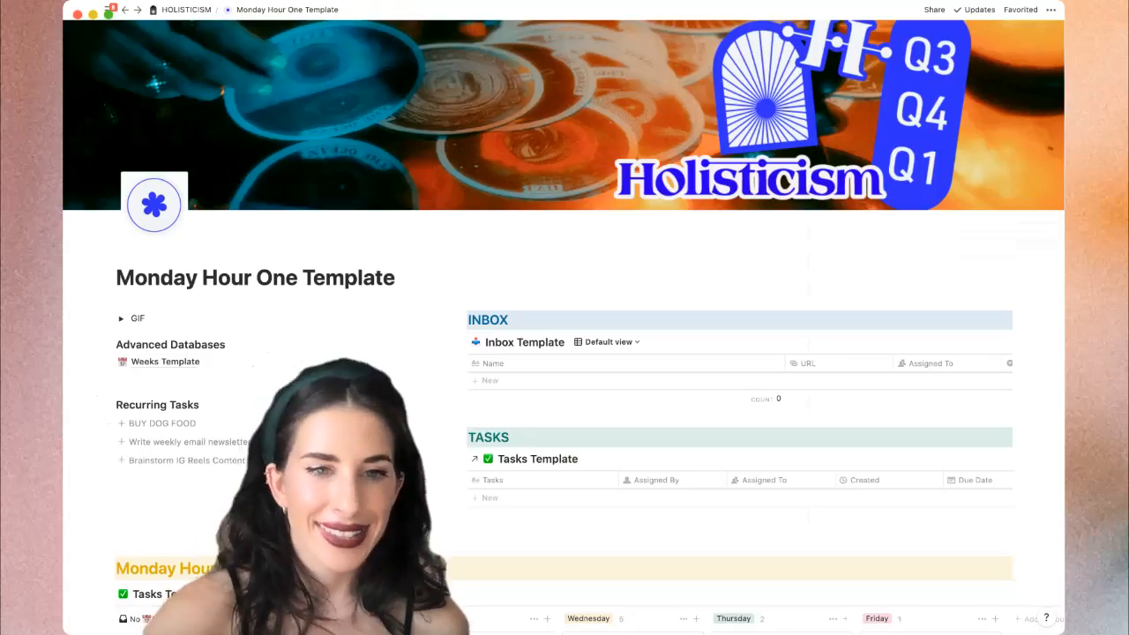
mouse_move(108, 10)
scroll(565, 353, down, 2)
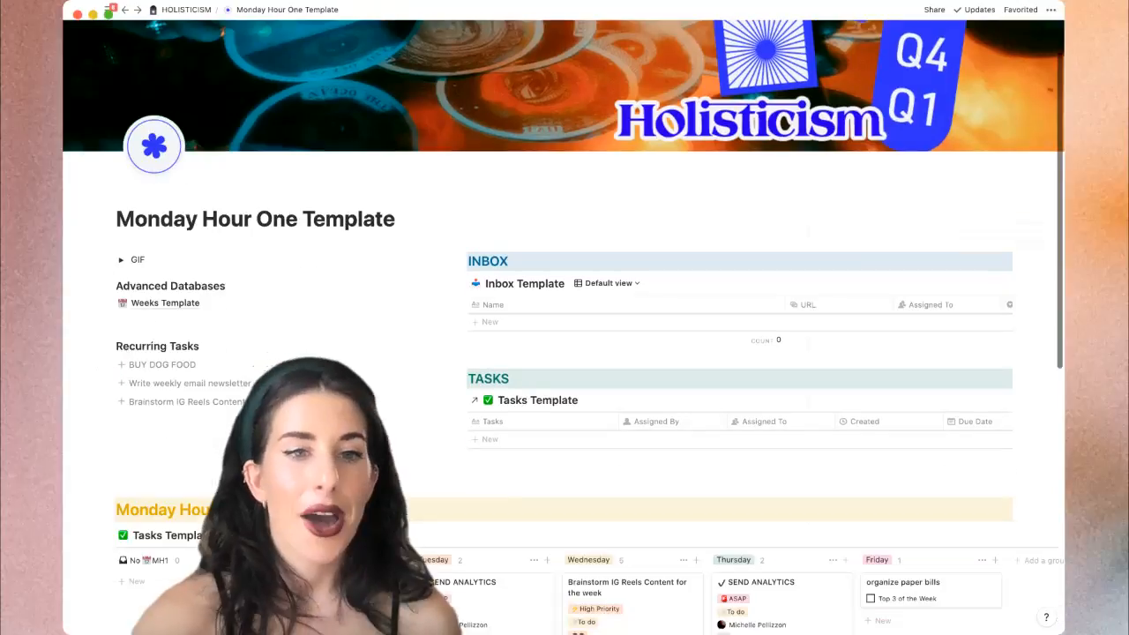
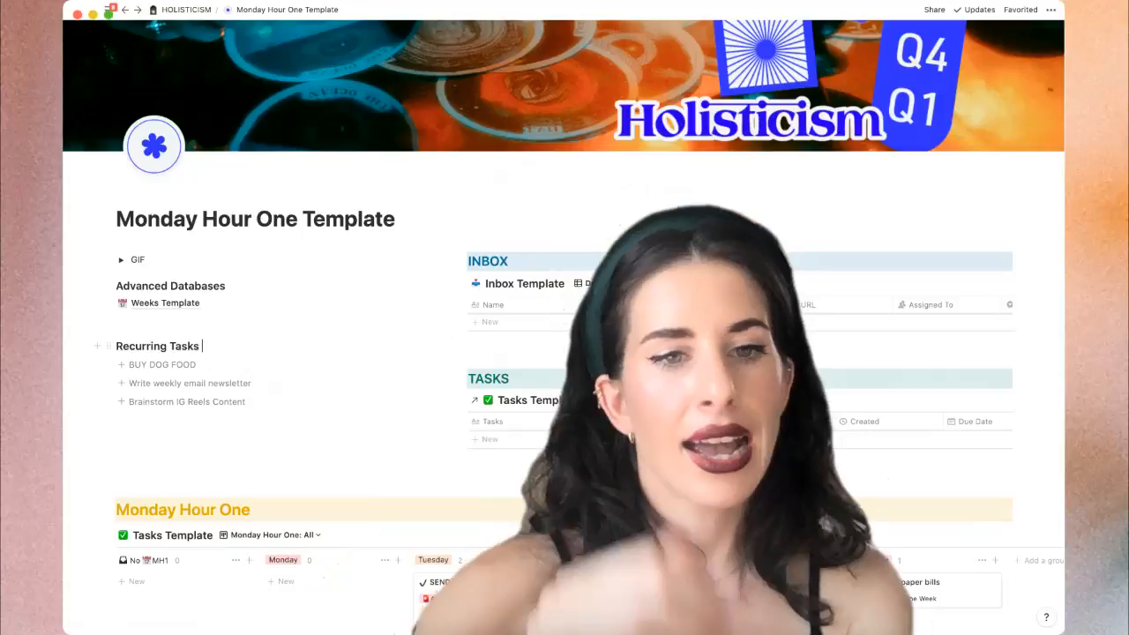
key(Return)
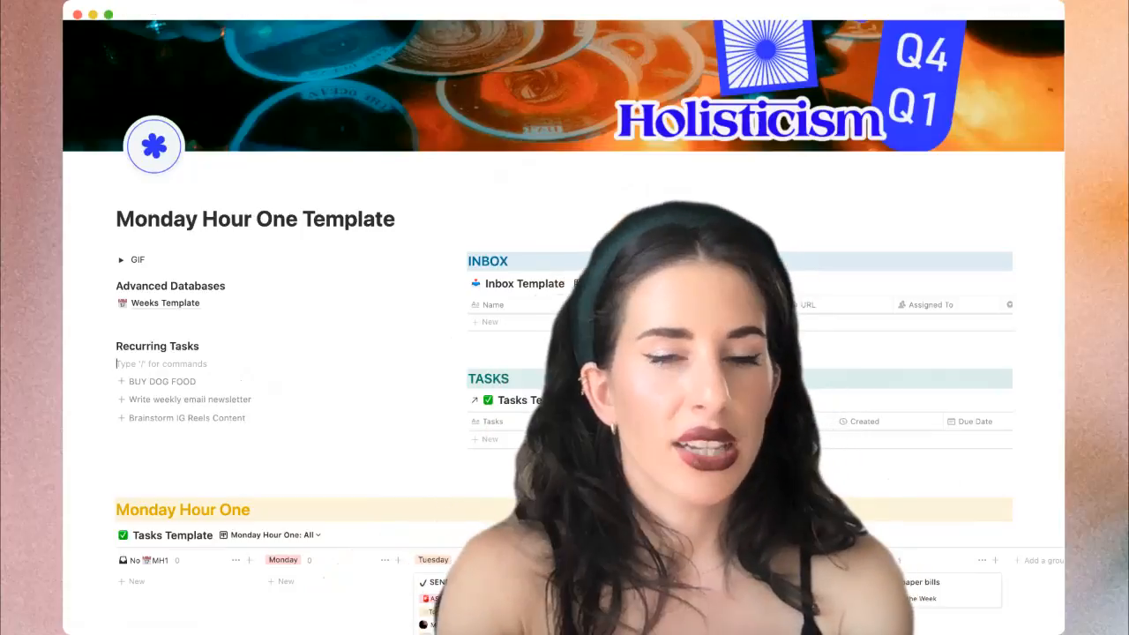
text(/)
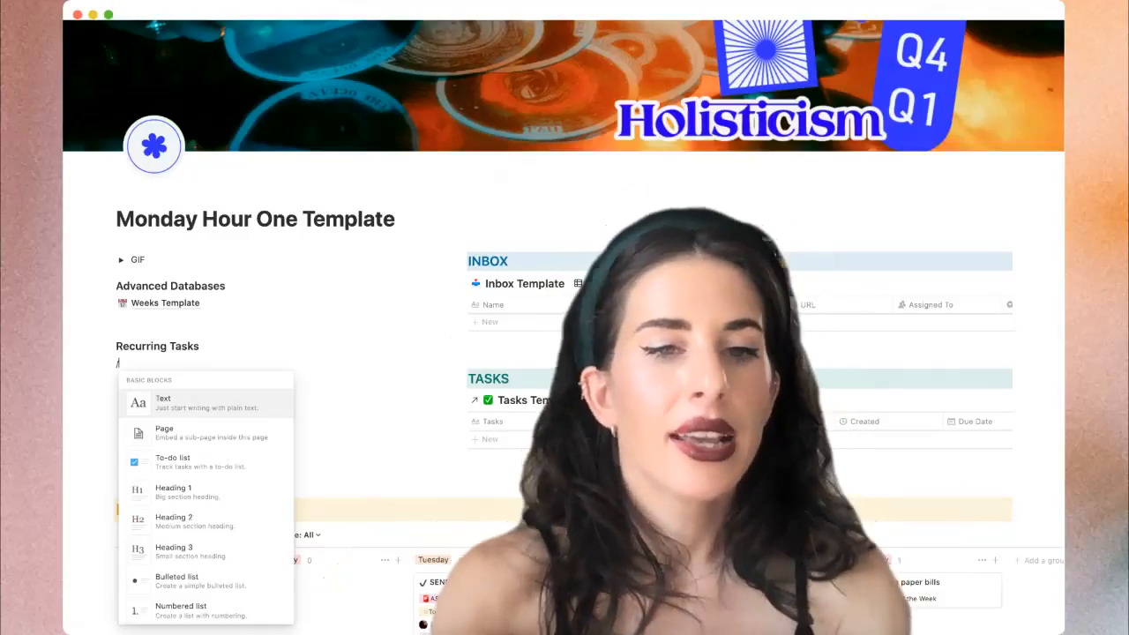
text(temp)
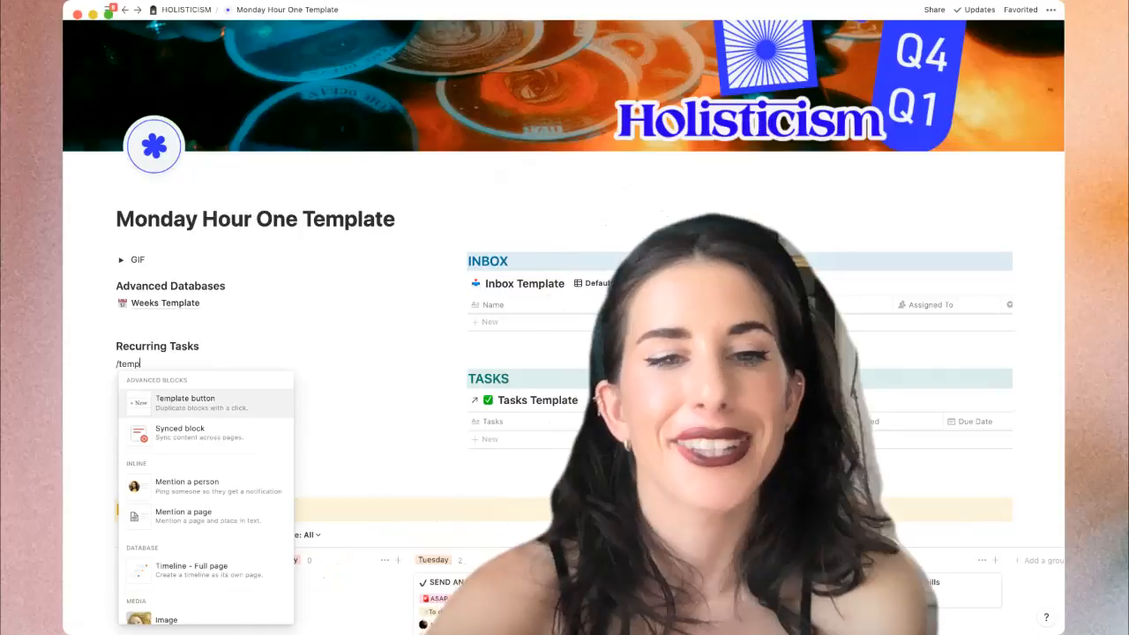
key(Return)
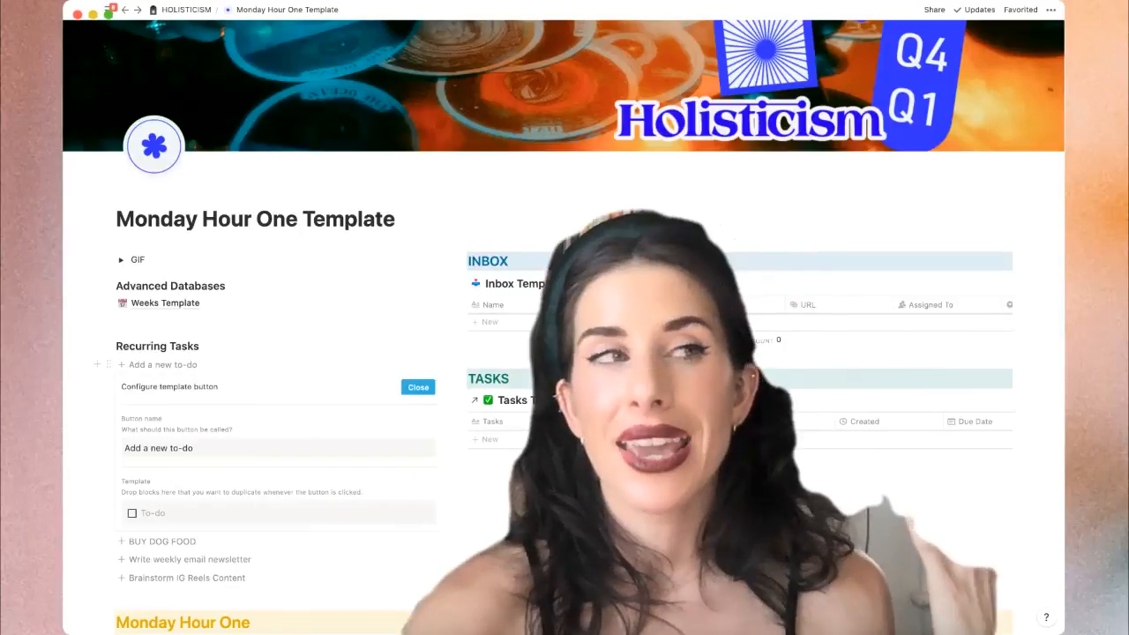
Name the new template button Send Analytics and remove the default to-do block from its template content
scroll(565, 353, down, 1)
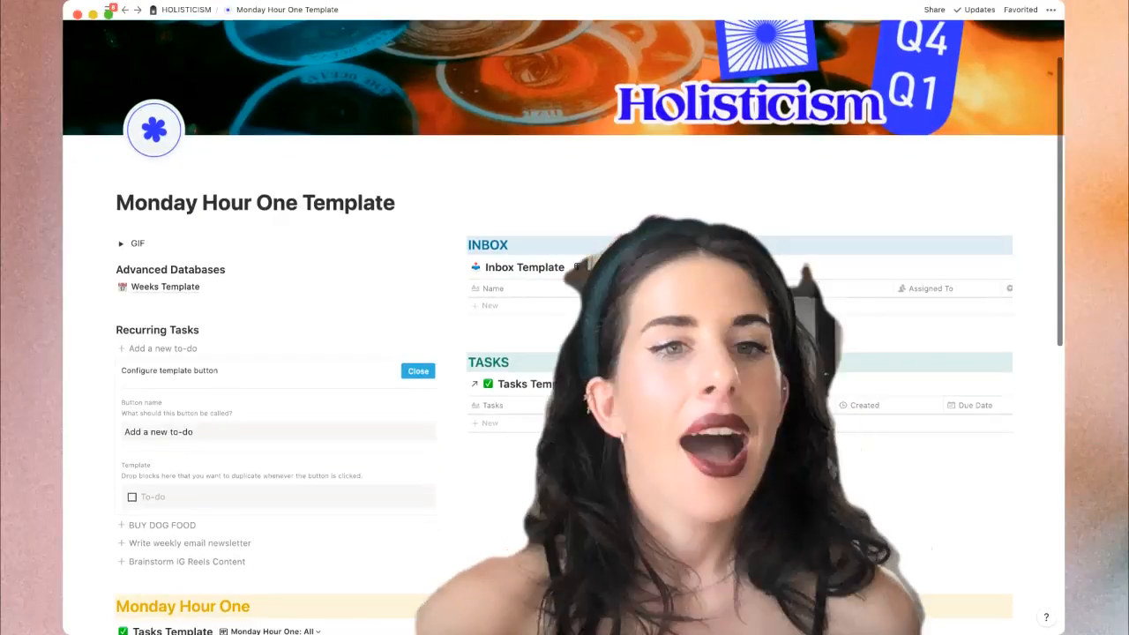
scroll(565, 353, down, 3)
scroll(565, 353, down, 2)
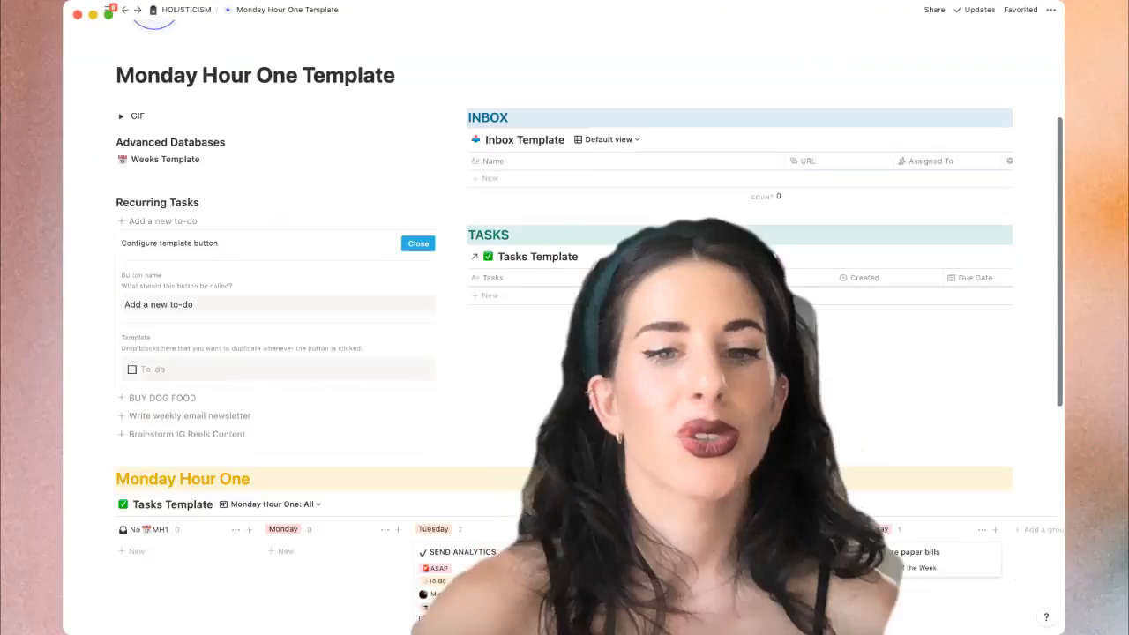
scroll(565, 353, down, 2)
scroll(565, 353, up, 1)
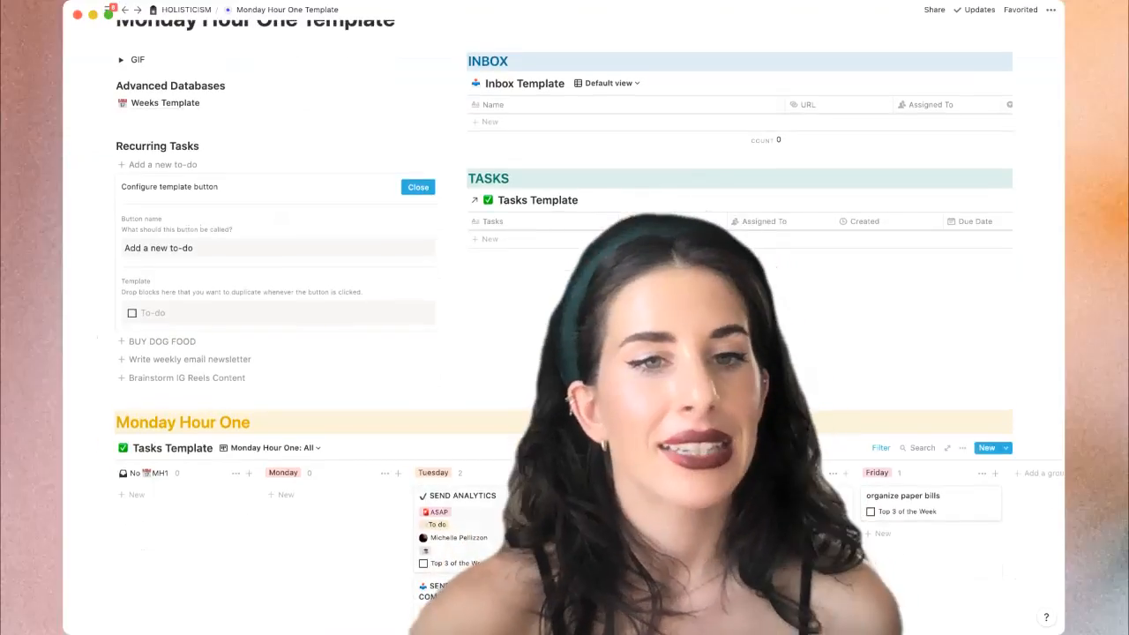
triple_click(159, 248)
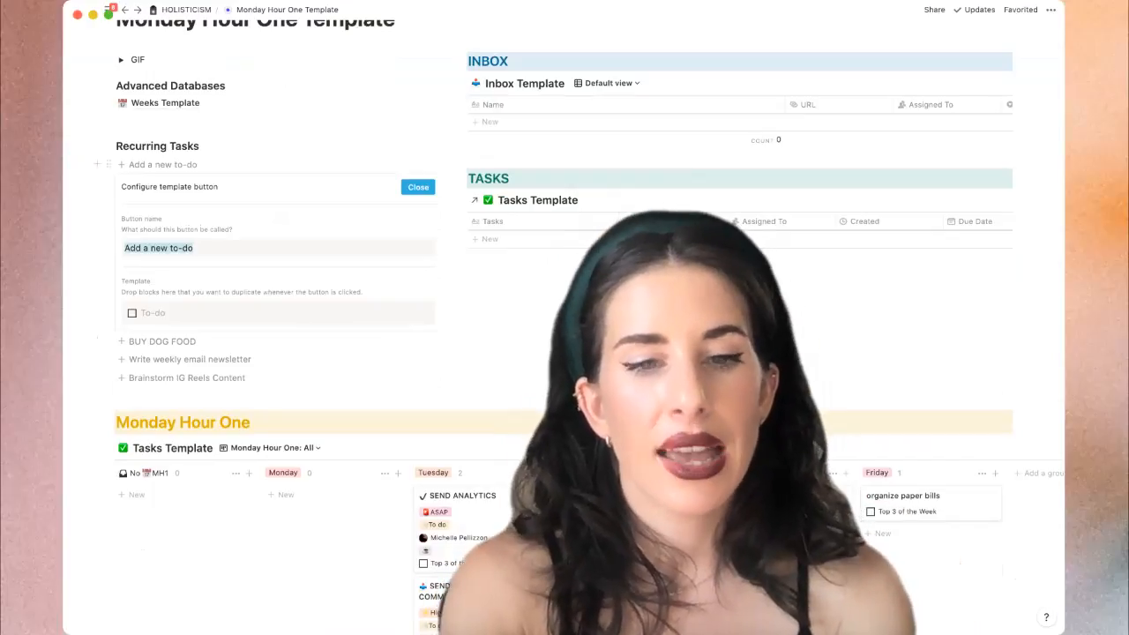
text(Send An)
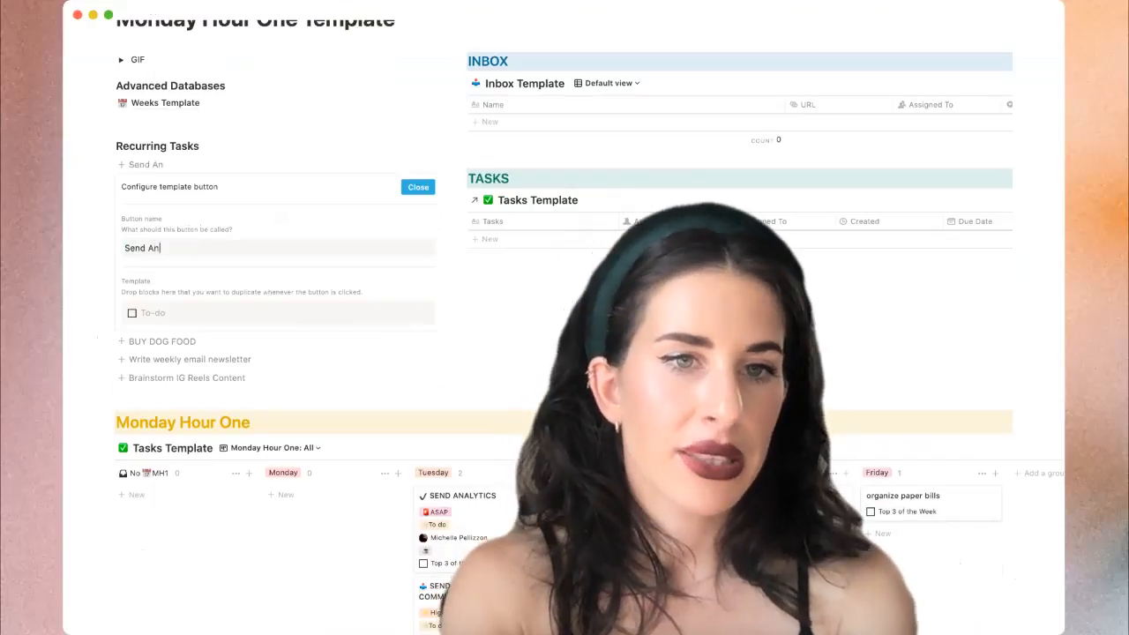
text(lytics)
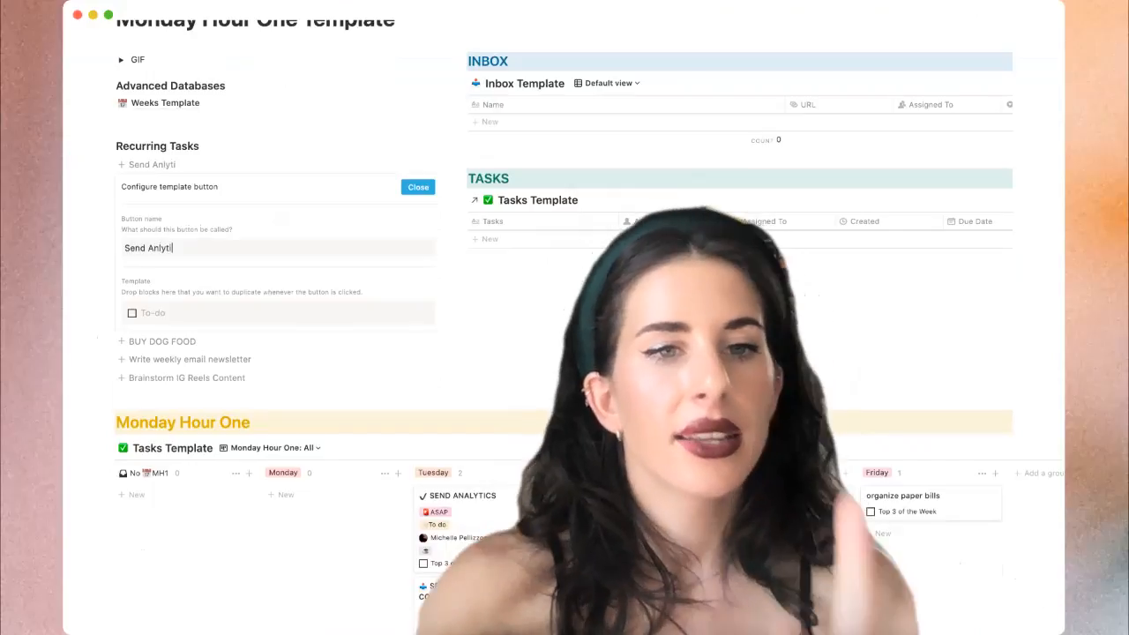
click(157, 248)
text(a)
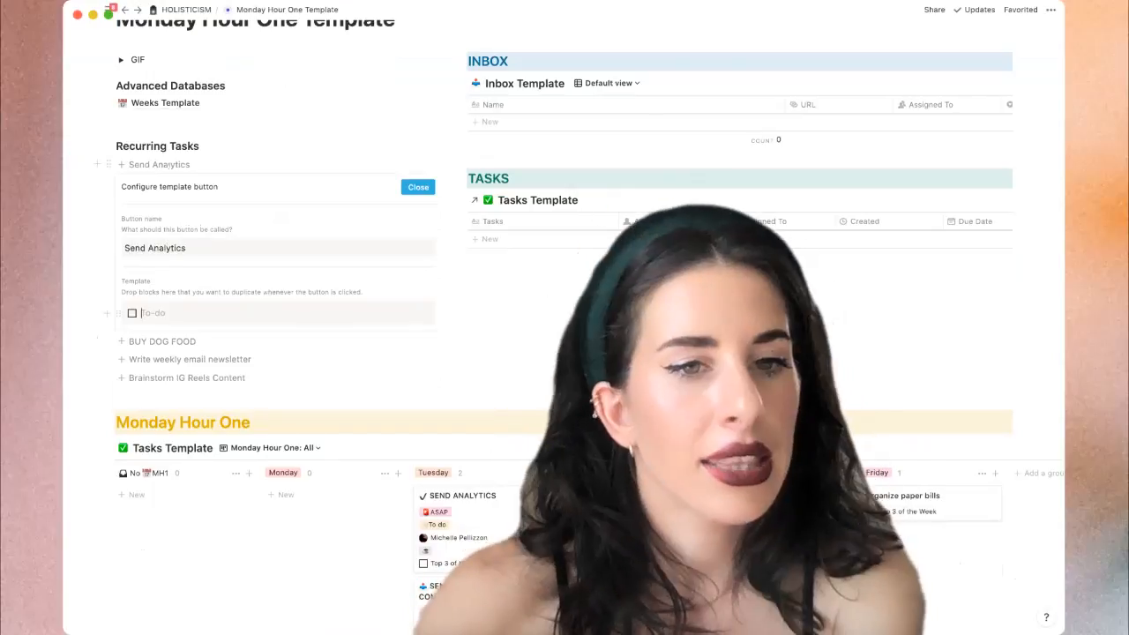
key(BackSpace)
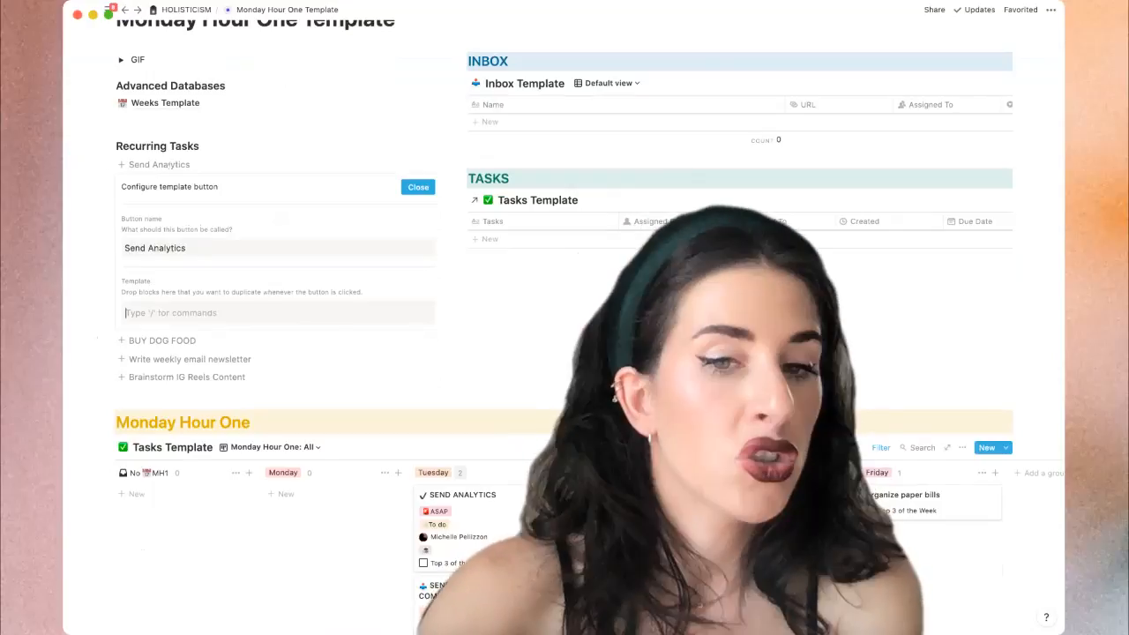
Move the SEND ANALYTICS card from the board's Tuesday column into the template button's content and close the button configuration
drag(476, 511, 203, 313)
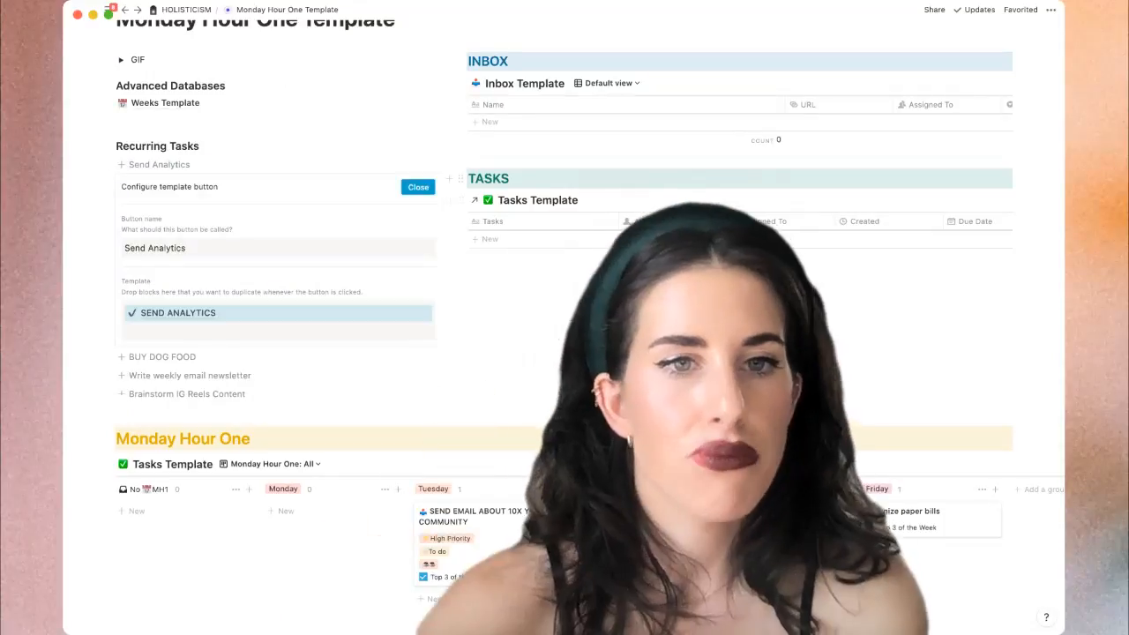
click(418, 187)
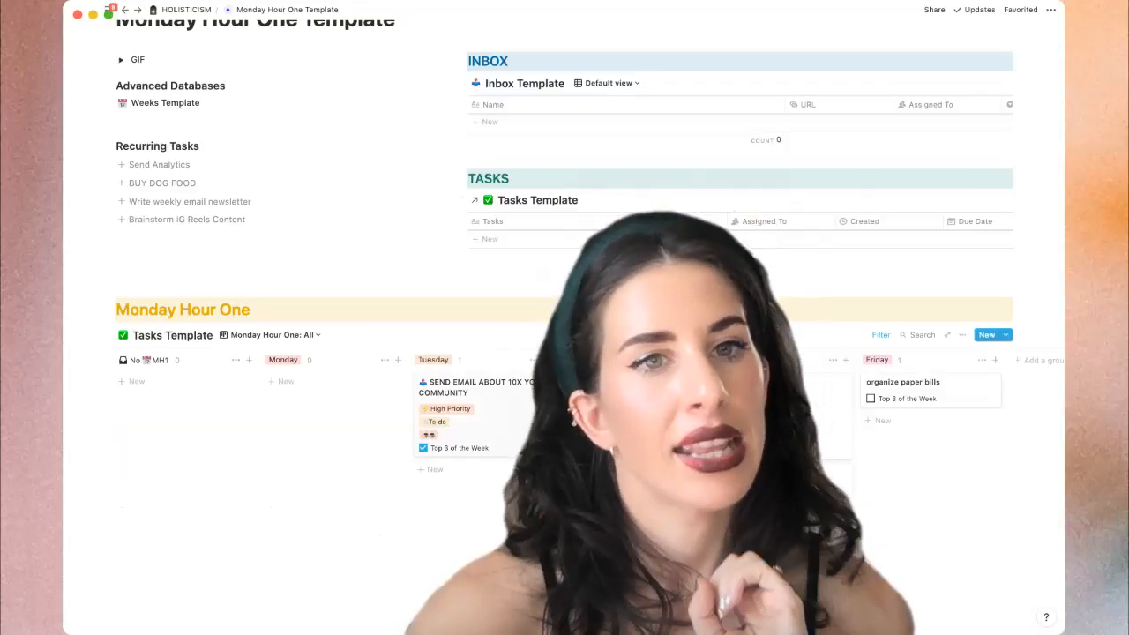
View the SEND EMAIL ABOUT 10X YOUR COMMUNITY task as a full page, view its parent Tasks Template board, and return to the Monday Hour One Template page
click(520, 419)
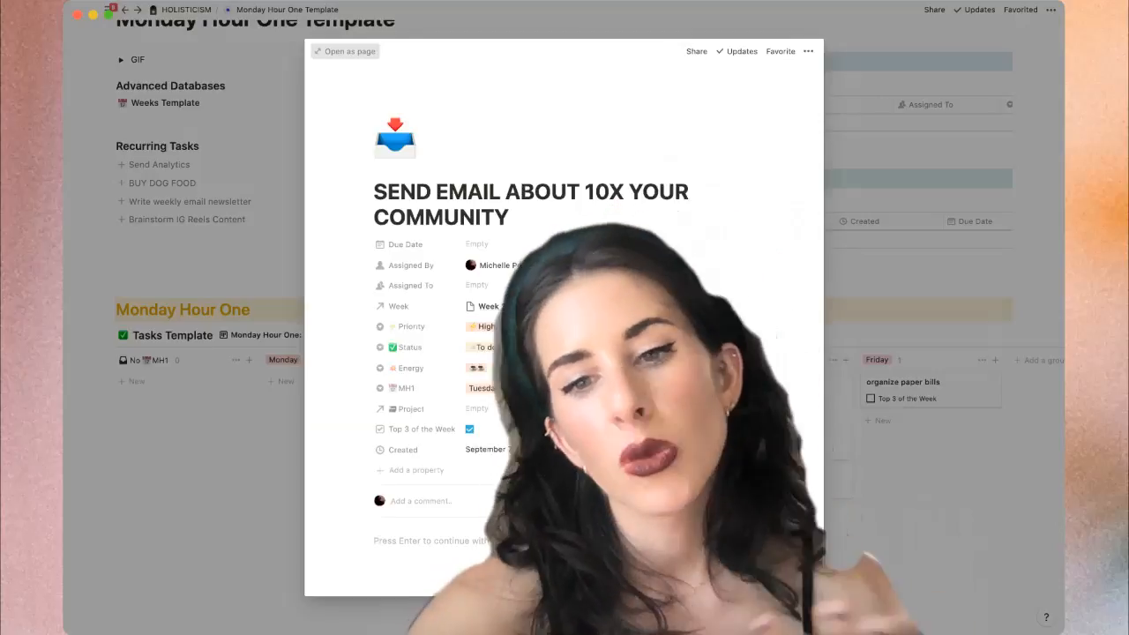
click(346, 51)
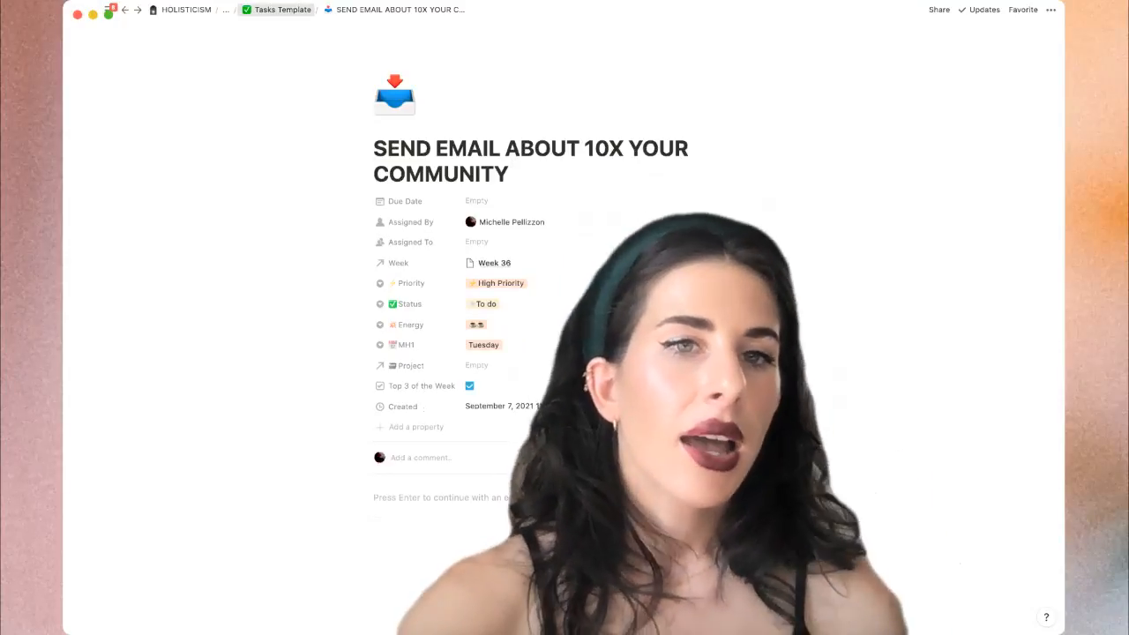
click(283, 10)
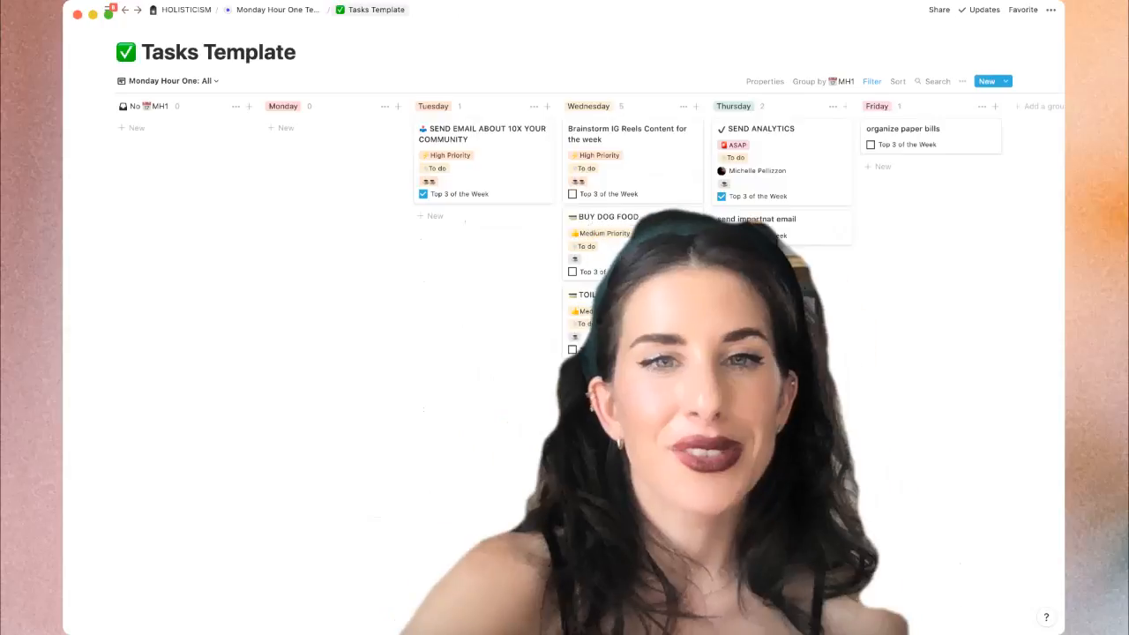
key(super+[)
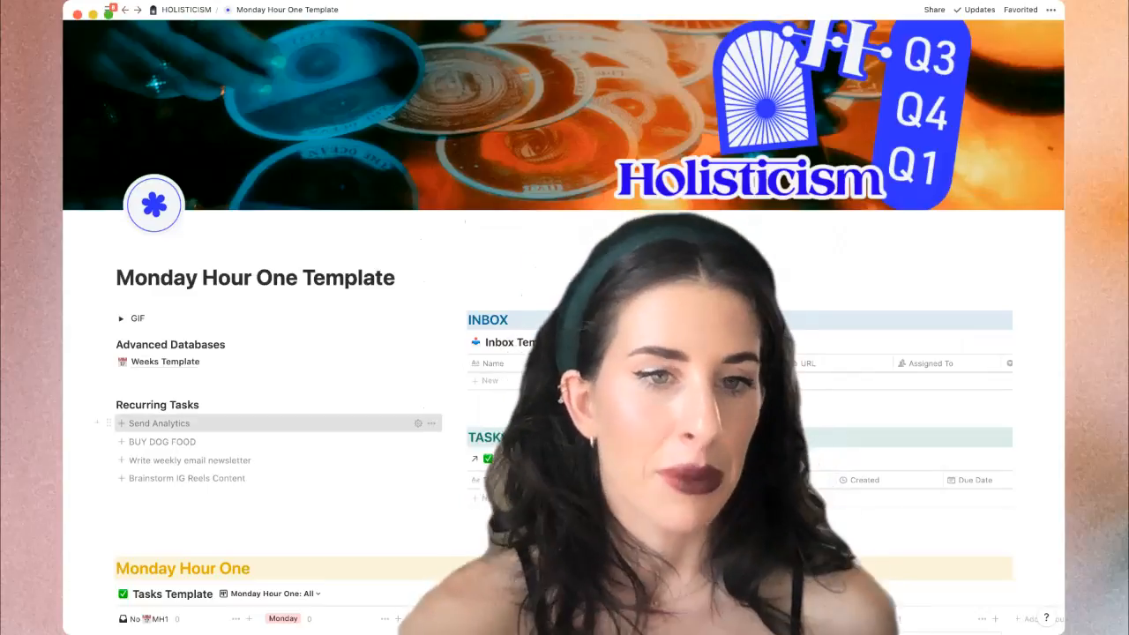
Generate a SEND ANALYTICS page with the Send Analytics template button and move it into the Tuesday column of the Monday Hour One board
click(159, 424)
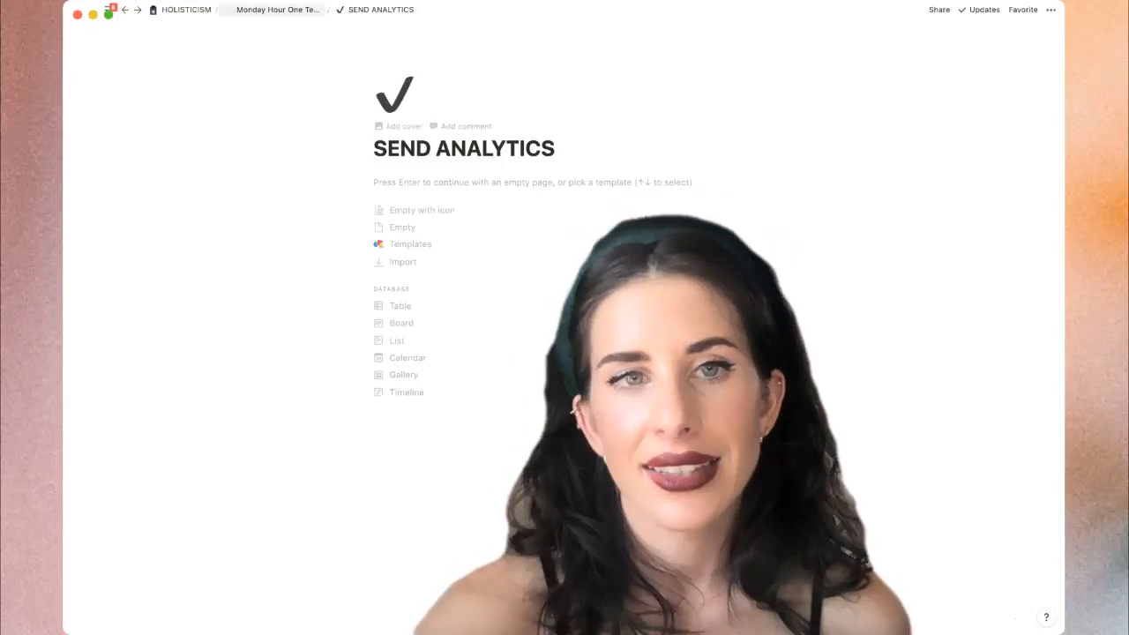
click(276, 9)
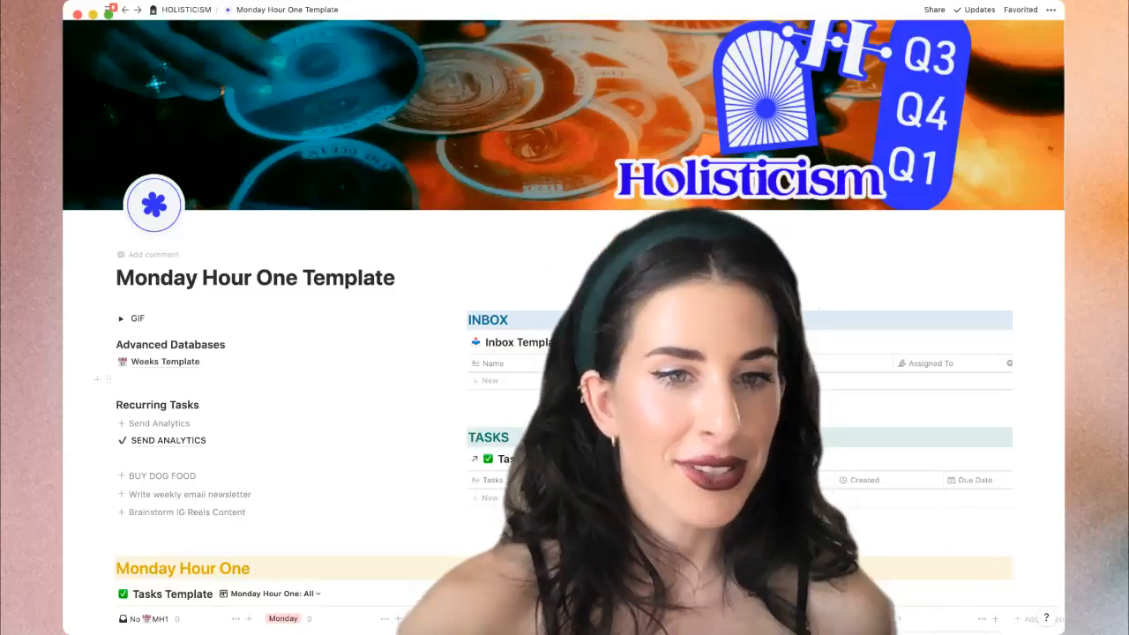
scroll(564, 353, down, 3)
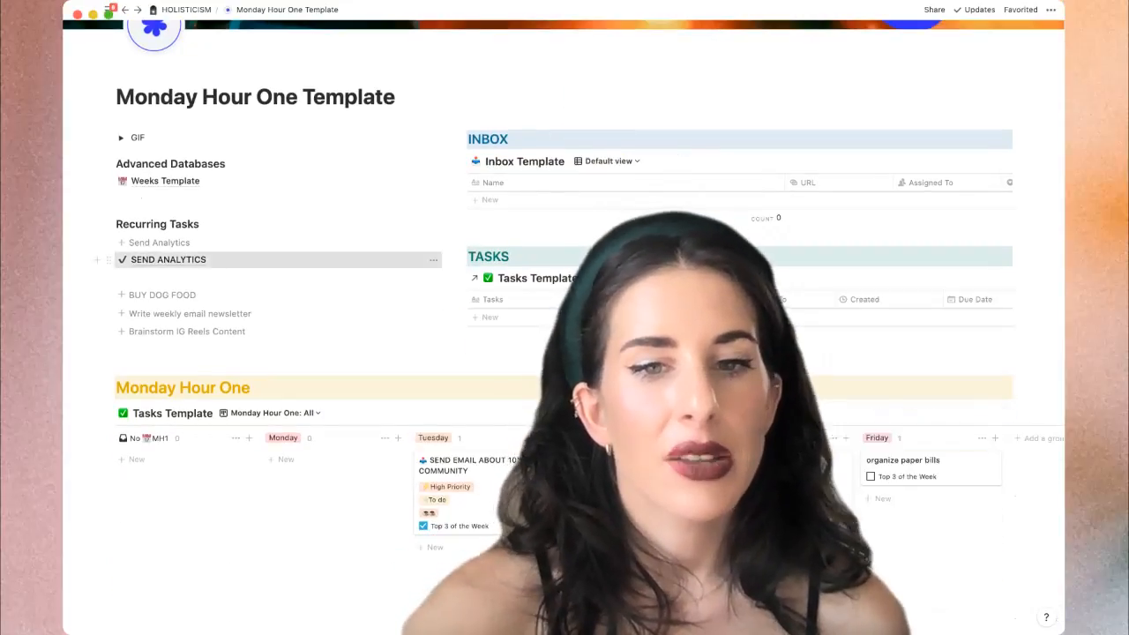
drag(108, 259, 428, 446)
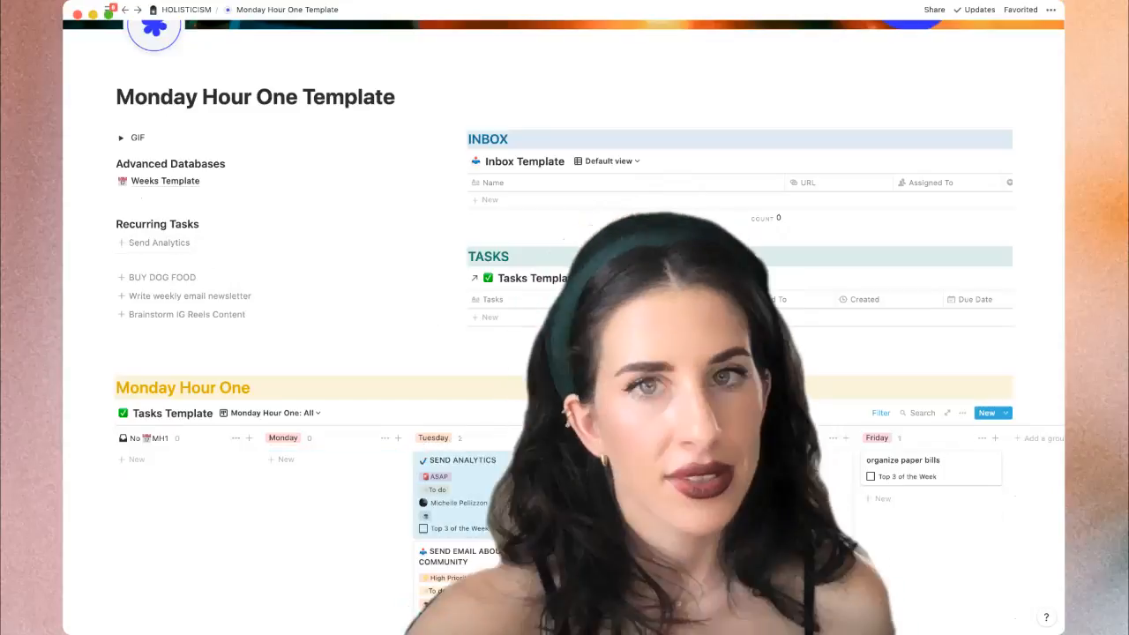
Delete the empty text block between the Send Analytics and BUY DOG FOOD template buttons
scroll(565, 317, down, 1)
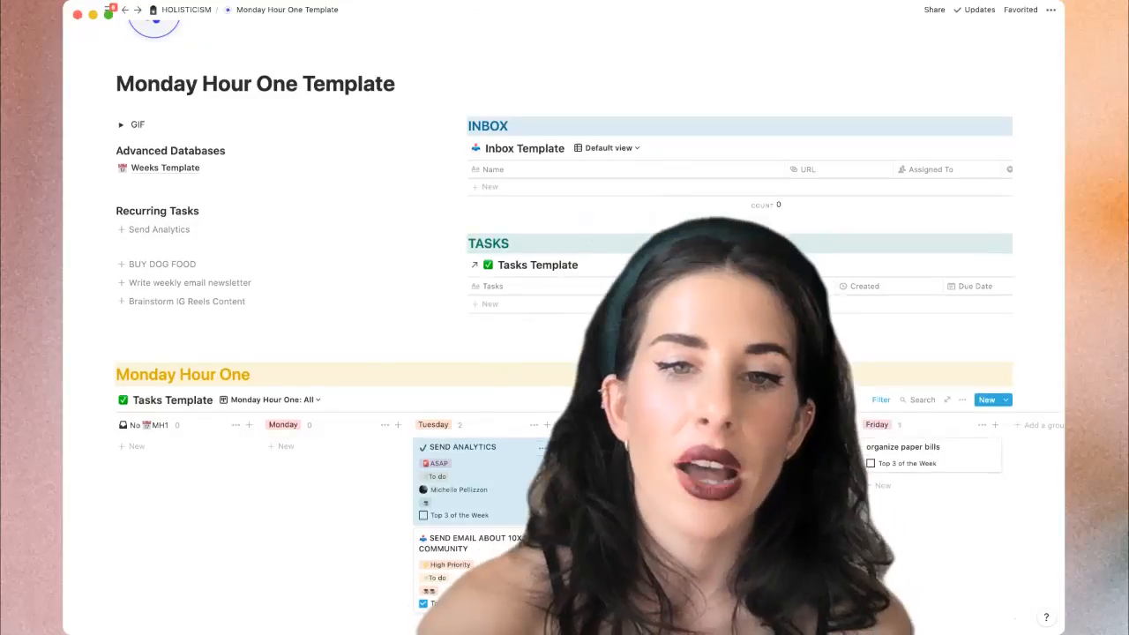
scroll(564, 318, down, 3)
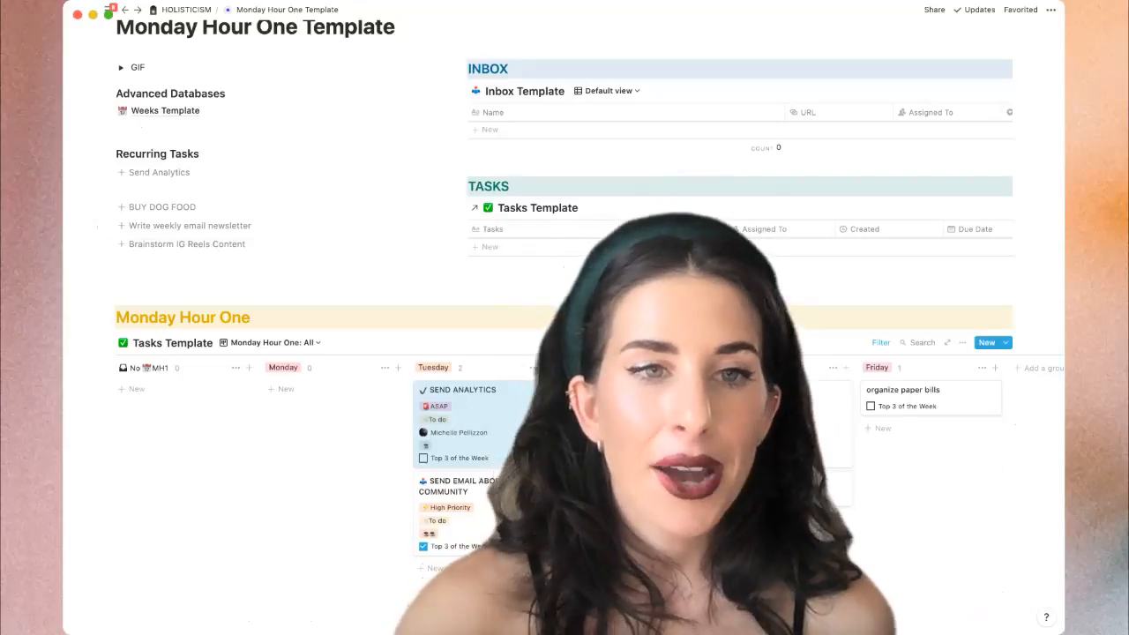
click(163, 190)
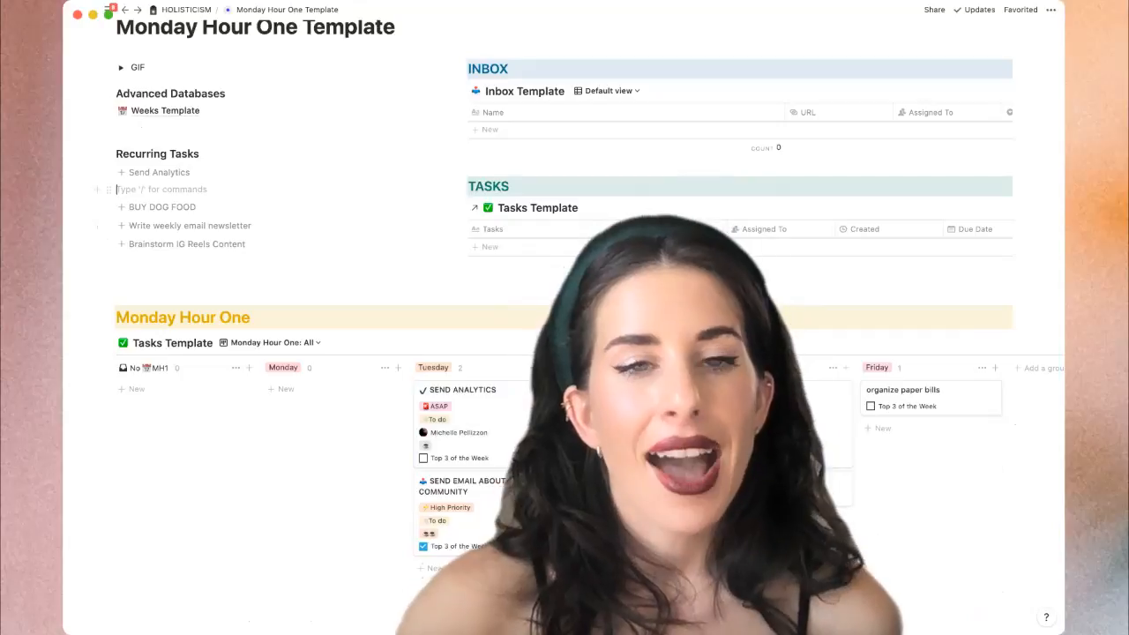
key(BackSpace)
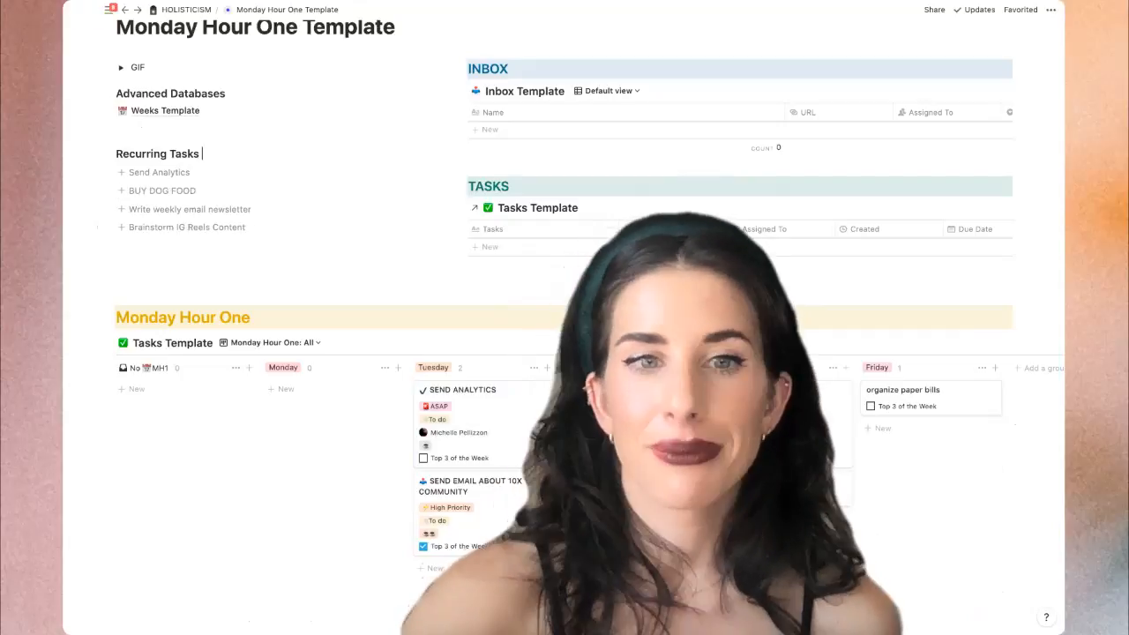